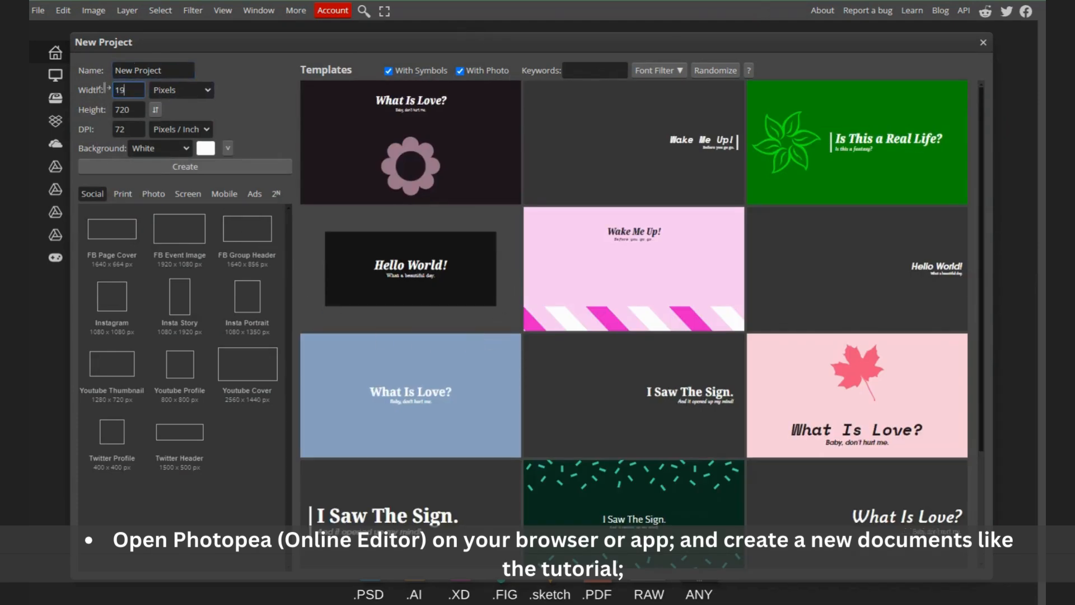
Create a new blank project 1920 pixels wide and 1080 pixels high with a white background
click(131, 108)
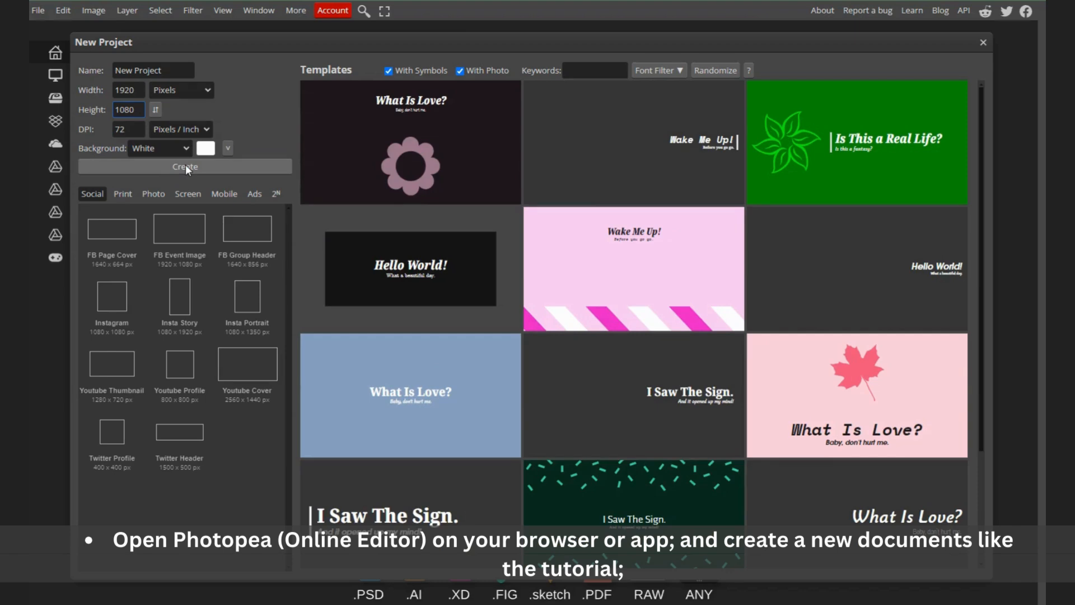
click(186, 167)
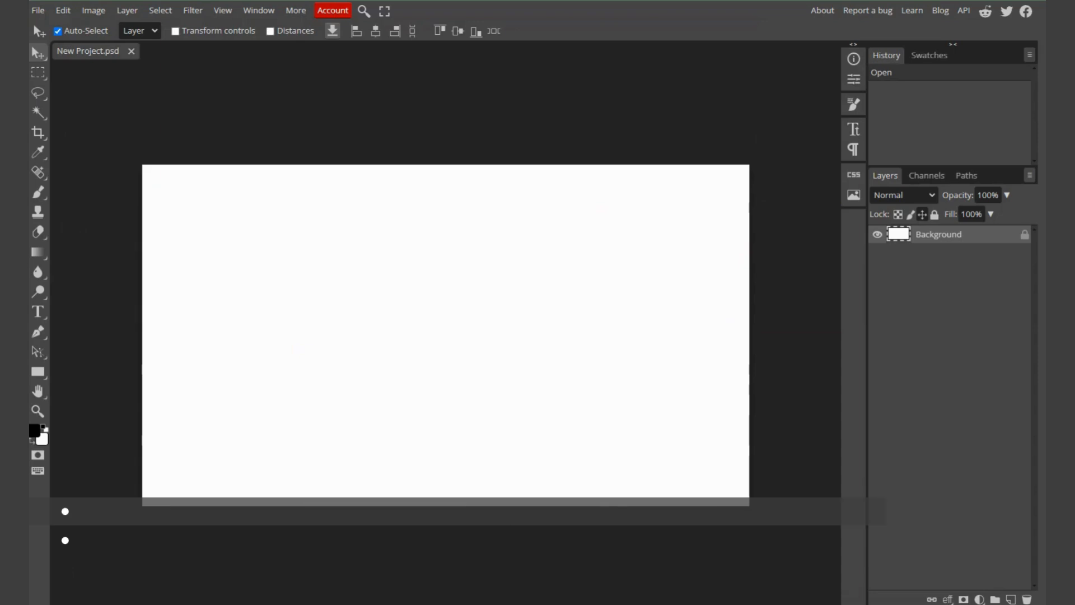
Open 9- Retro Collage - Paper.png from File Explorer's Paper folder as a Photopea document and copy the entire image
key(alt+Tab)
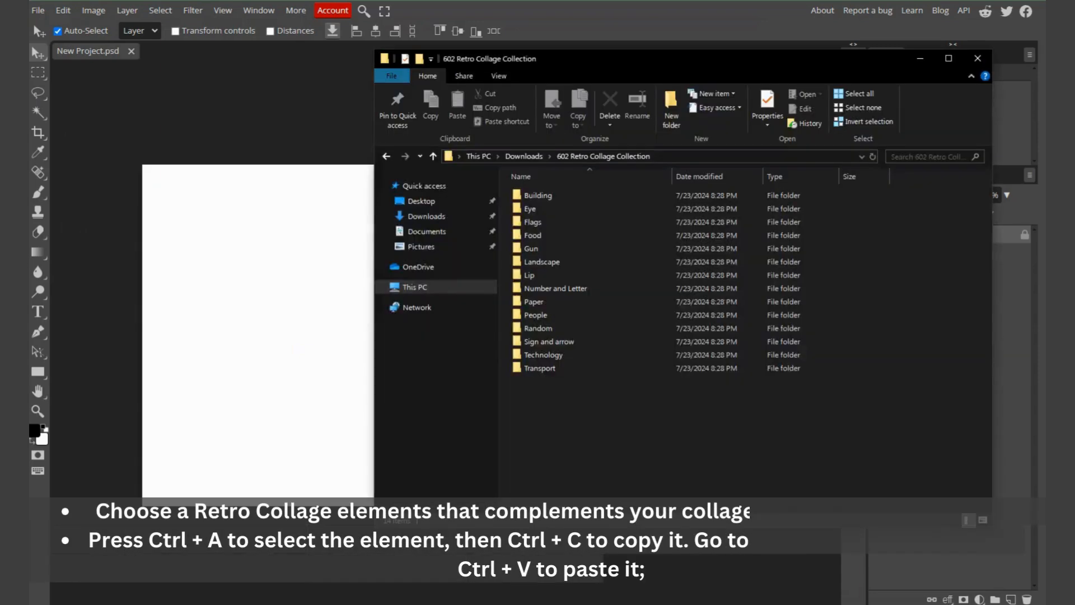
double_click(540, 302)
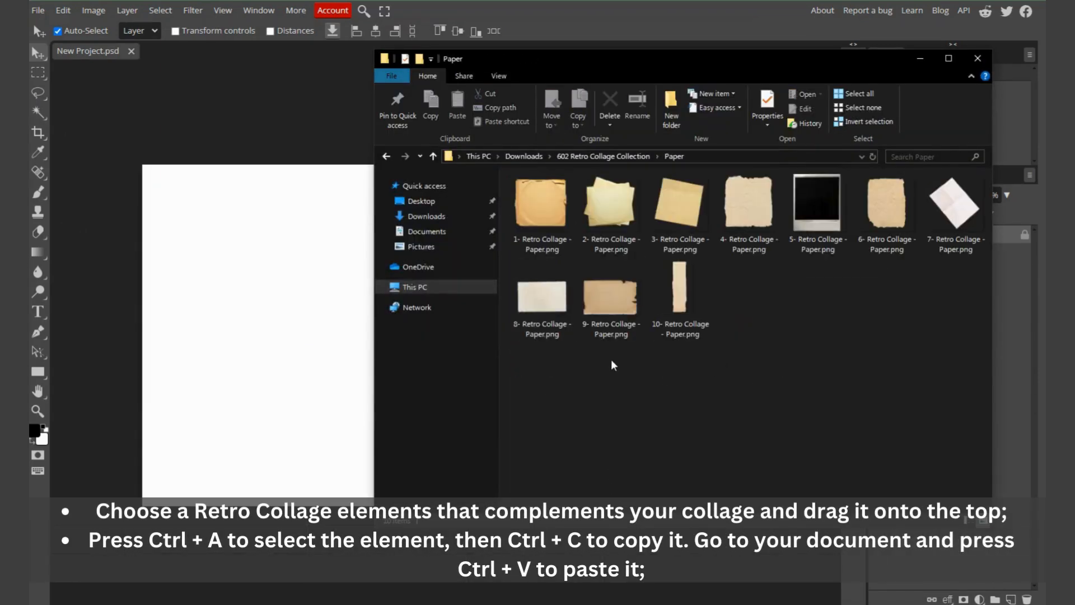
click(607, 295)
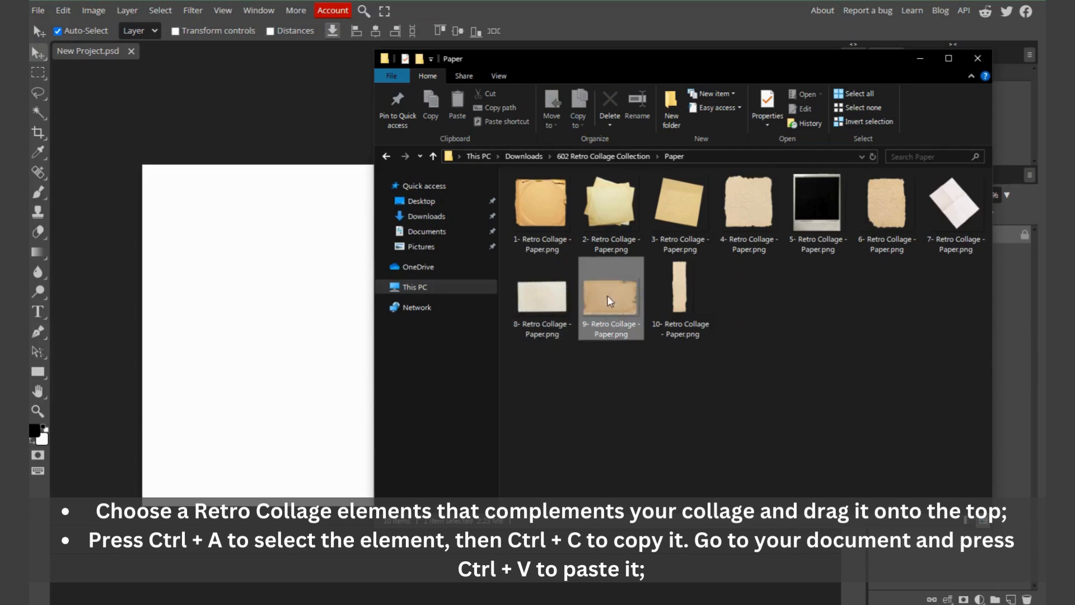
drag(611, 295, 268, 46)
key(ctrl+a)
key(ctrl+c)
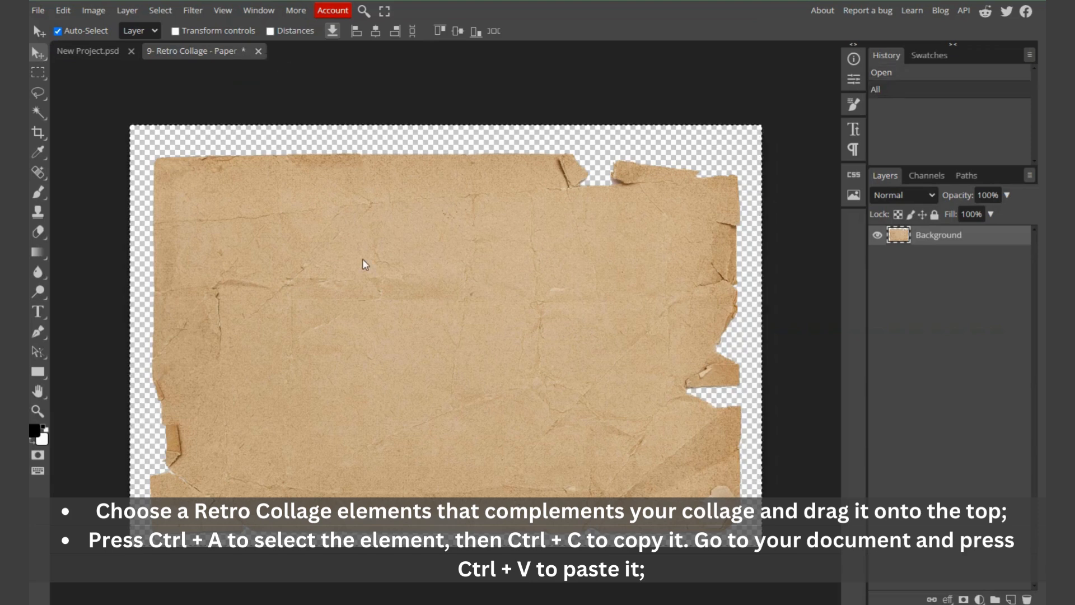
Paste the copied paper into the New Project document, allowing clipboard access, and shift it slightly left on the canvas
click(102, 50)
key(ctrl+v)
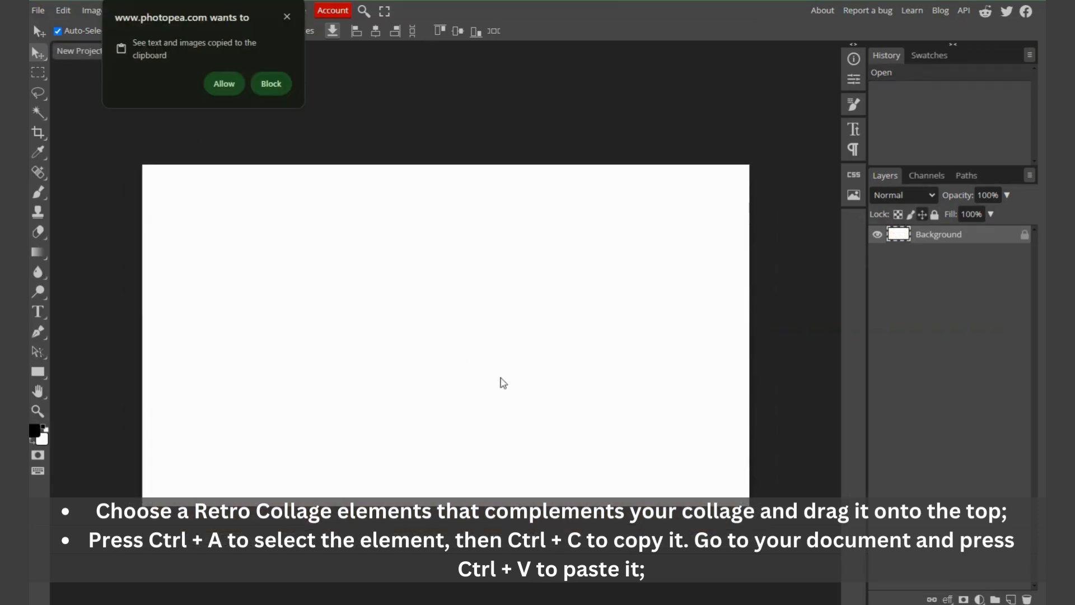
click(224, 83)
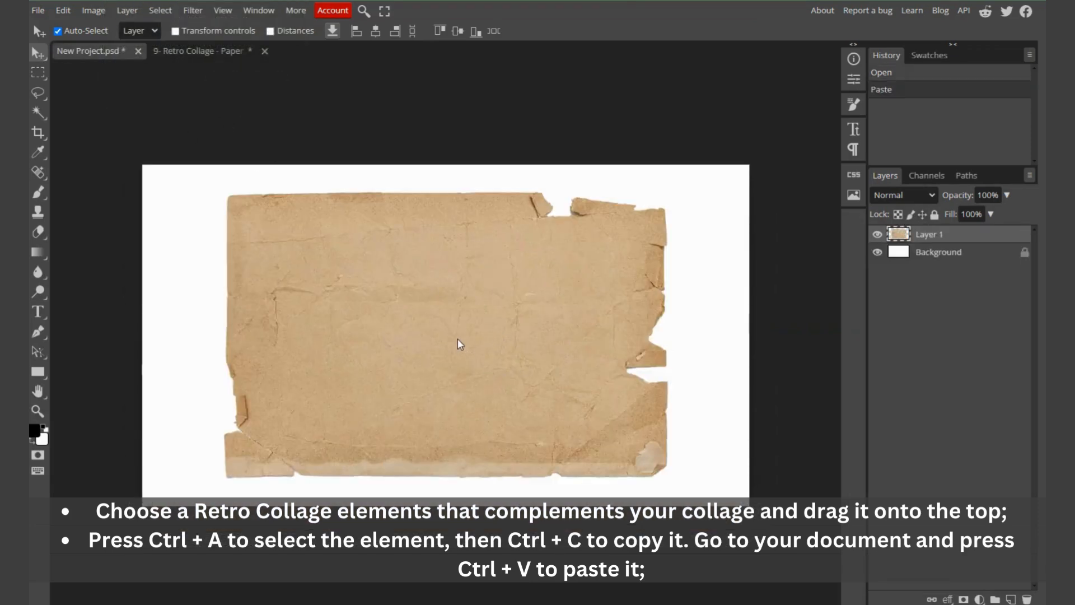
mouse_move(459, 338)
mouse_down()
mouse_move(456, 352)
mouse_move(453, 339)
mouse_up()
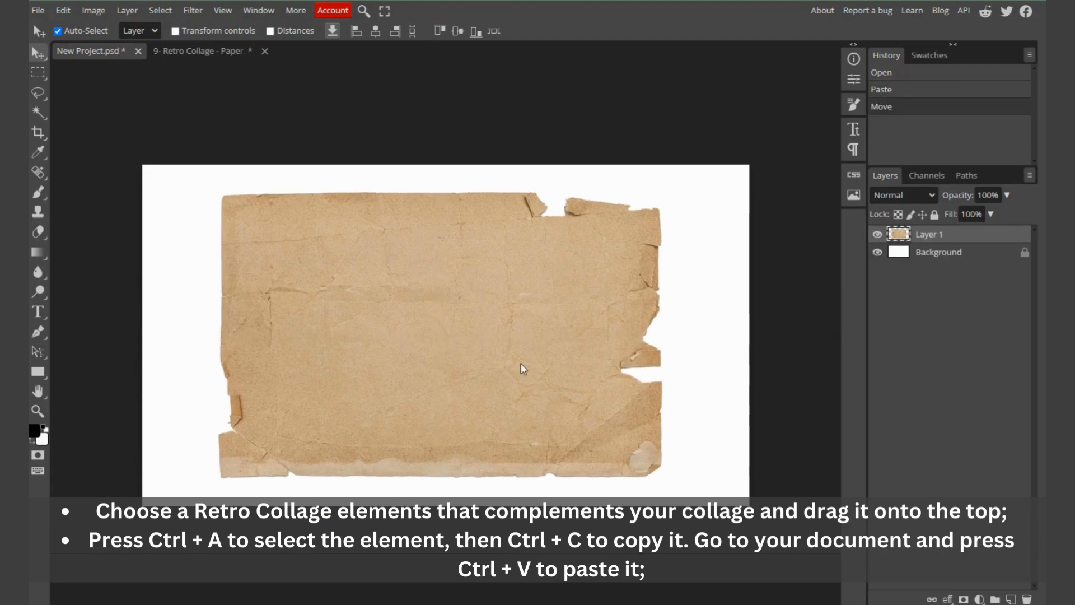
Open the statue image 53- Retro Collage - People.png from File Explorer's People folder as a separate Photopea document
key(alt+Tab)
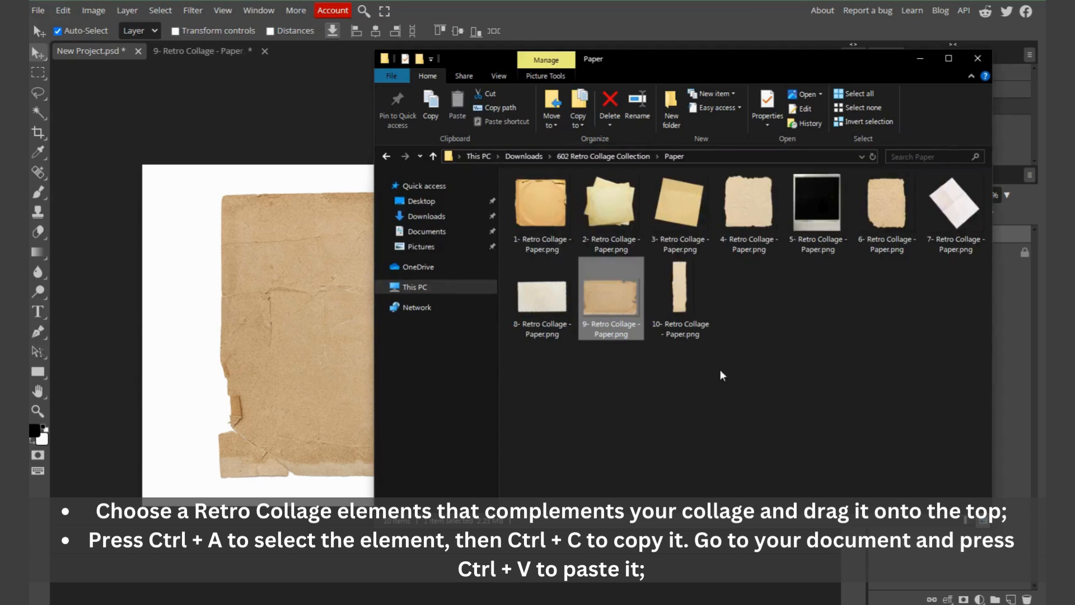
click(792, 355)
key(alt+Left)
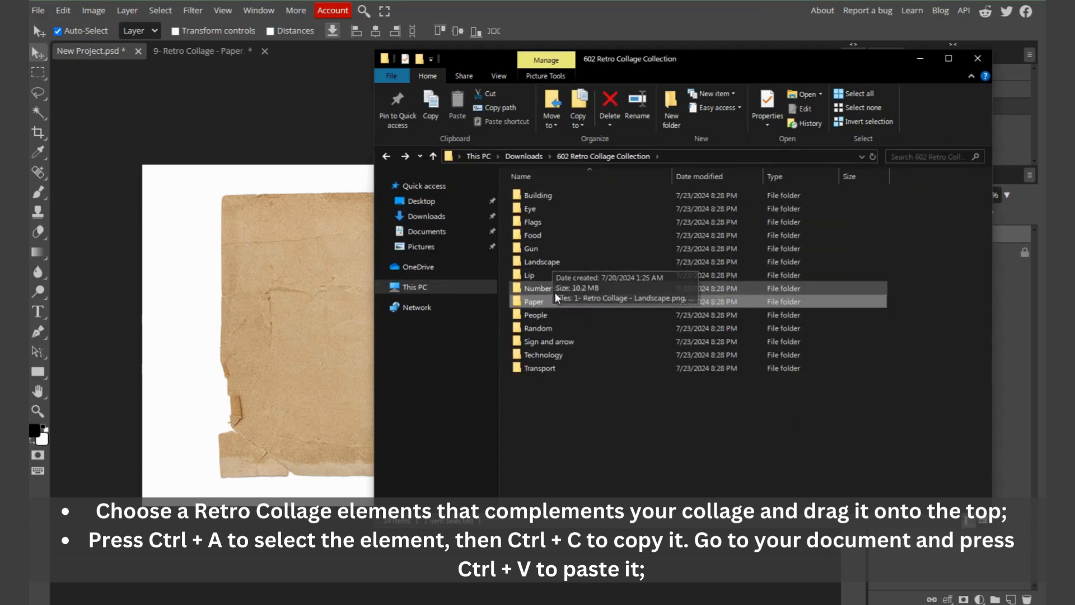
double_click(554, 314)
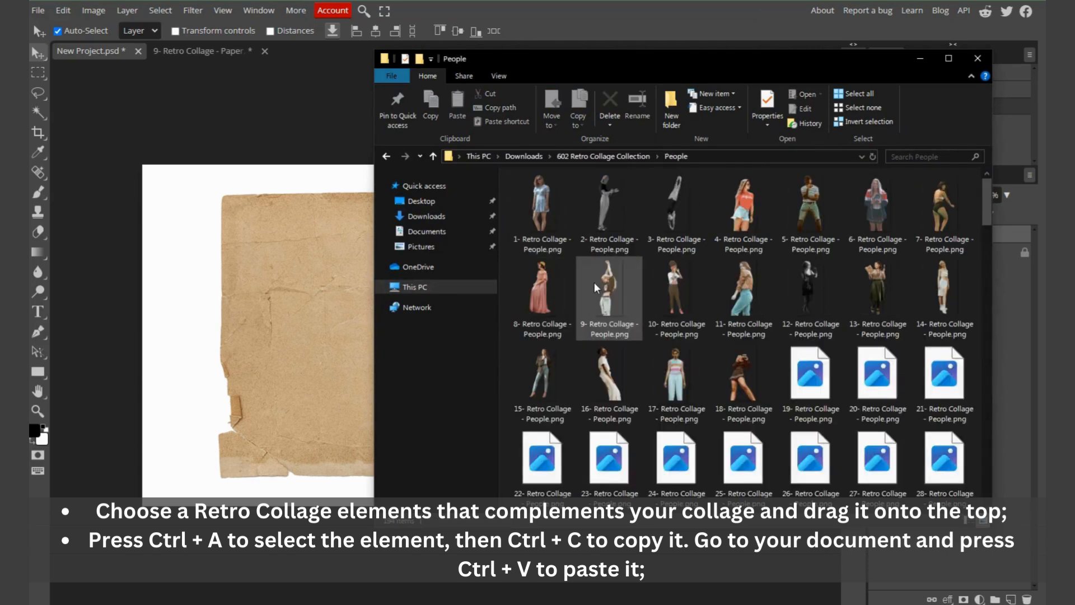
scroll(721, 364, down, 3)
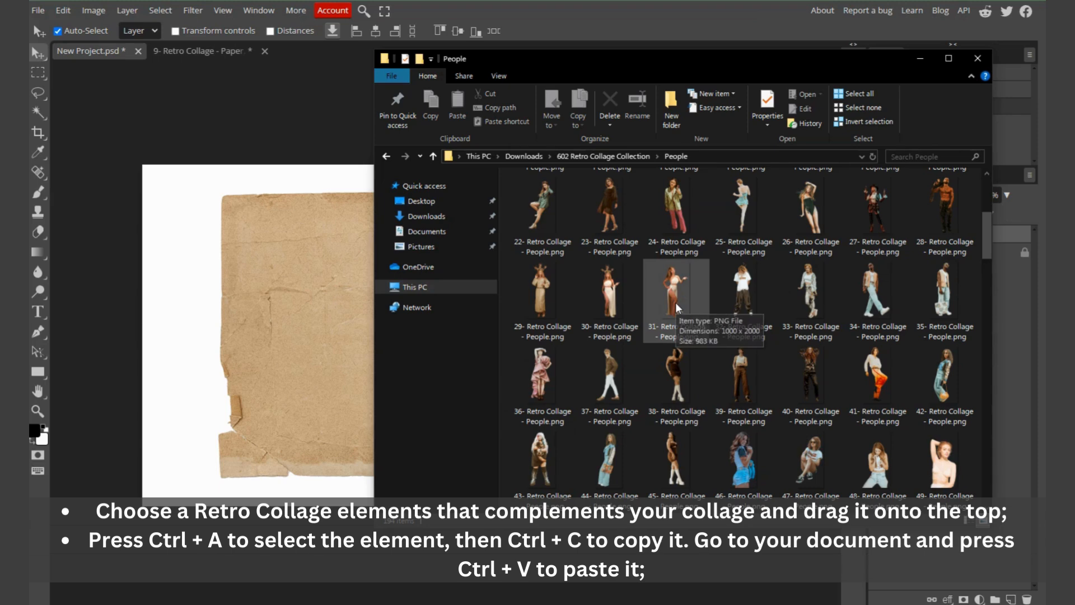
scroll(676, 303, up, 3)
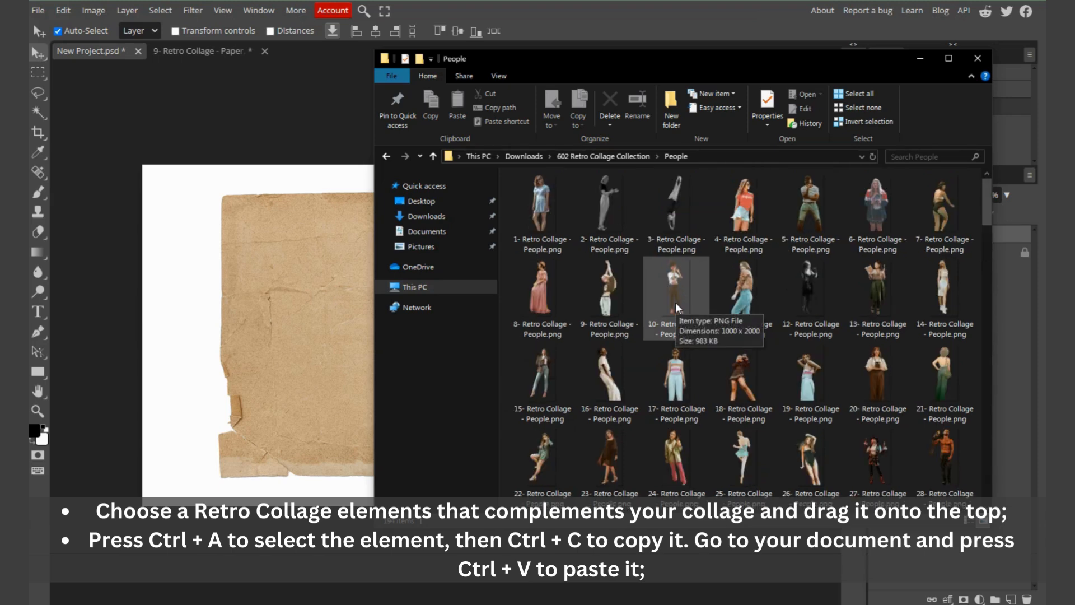
scroll(694, 315, down, 6)
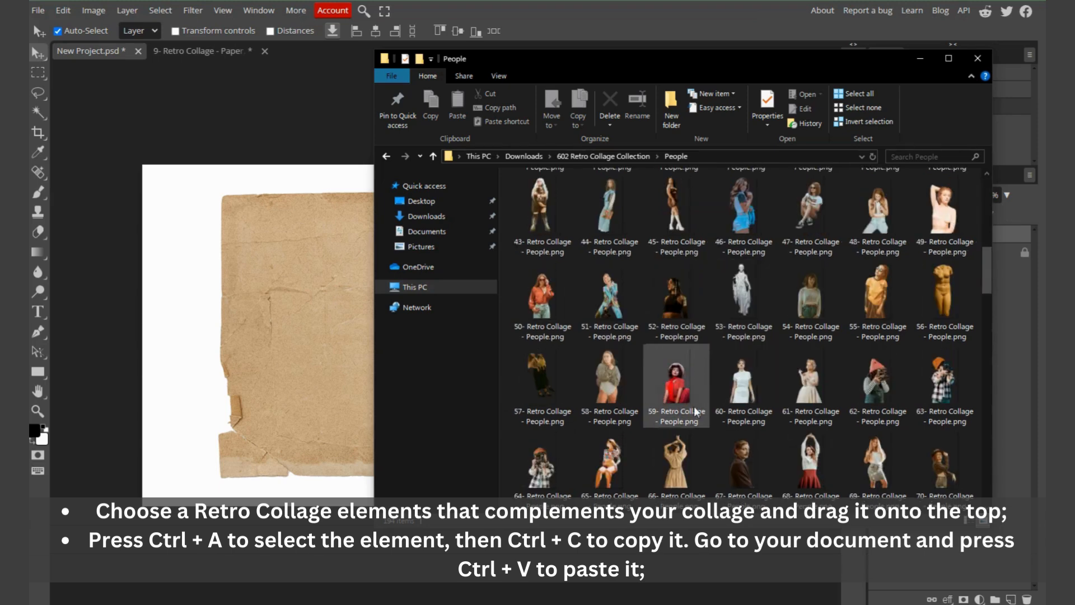
drag(745, 369, 310, 53)
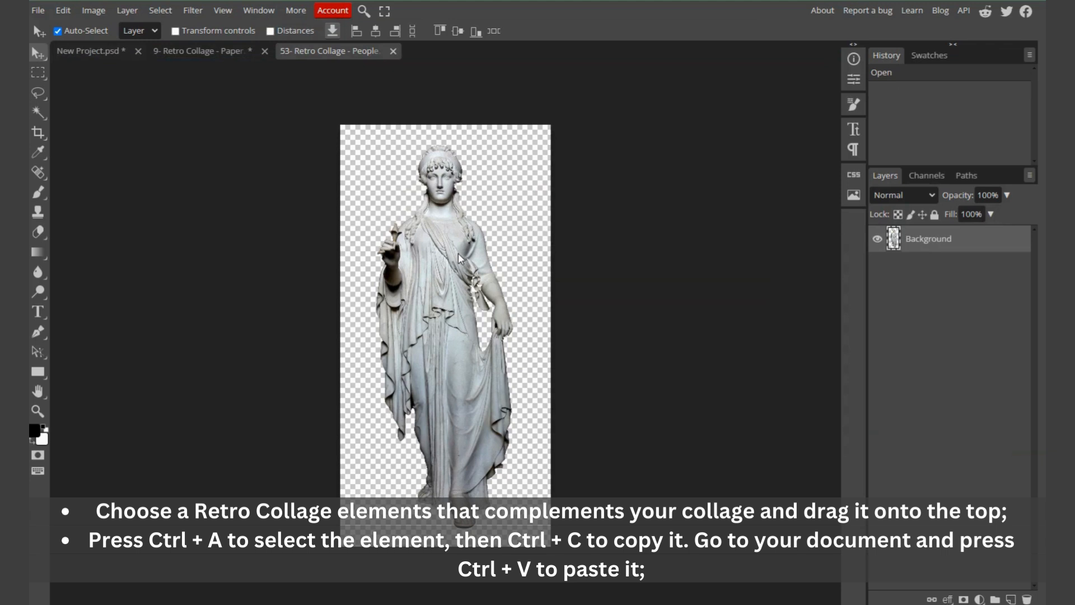
Copy the whole statue image into the New Project document and scale it to about 46.63% so it stands within the paper
key(ctrl+a)
key(ctrl+c)
click(94, 53)
key(ctrl+v)
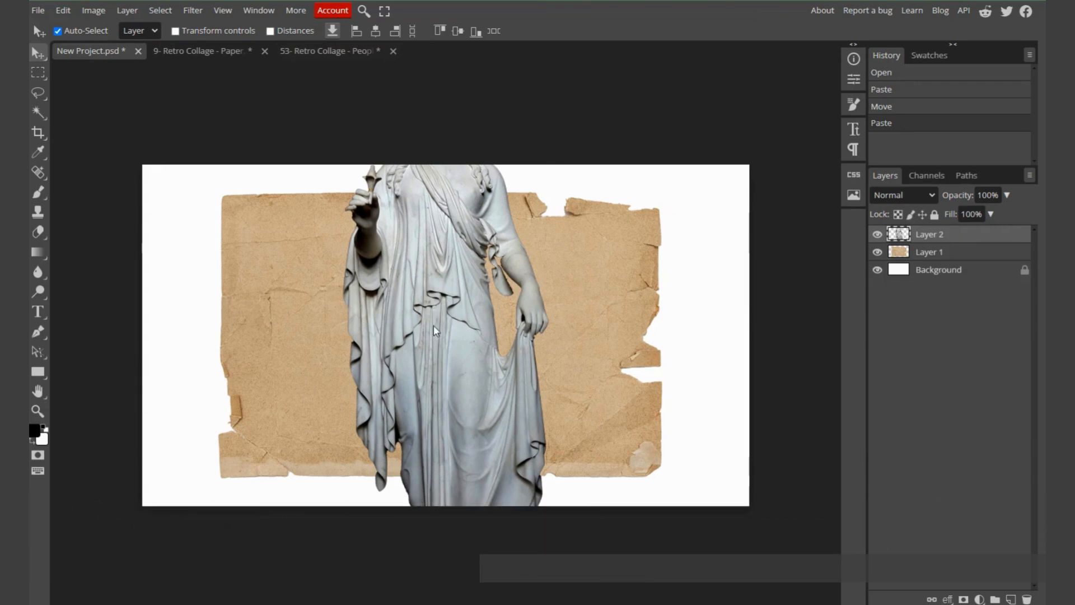
click(176, 31)
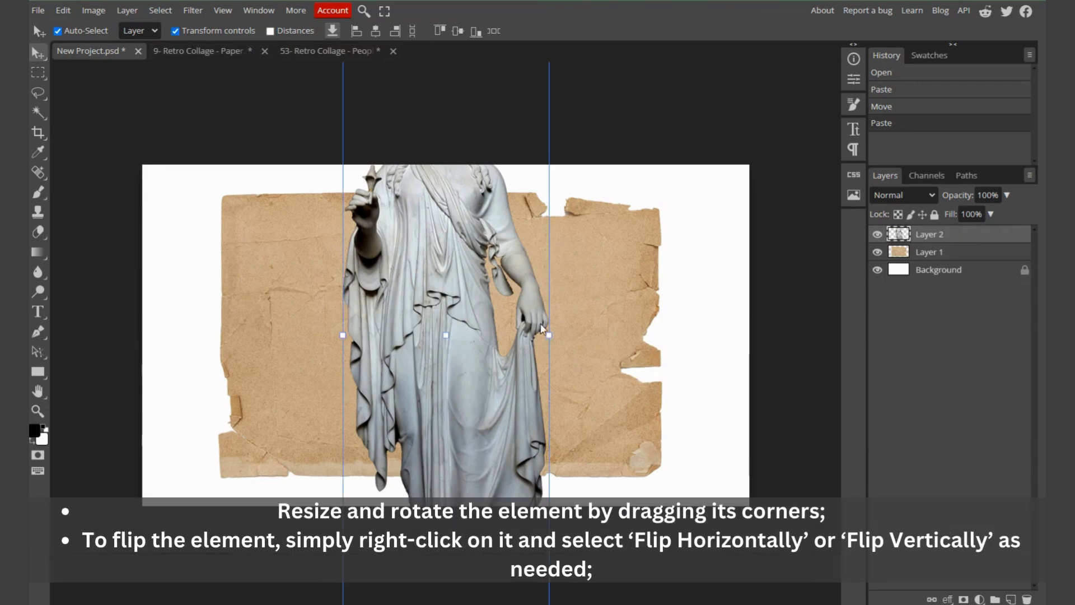
drag(344, 332, 422, 335)
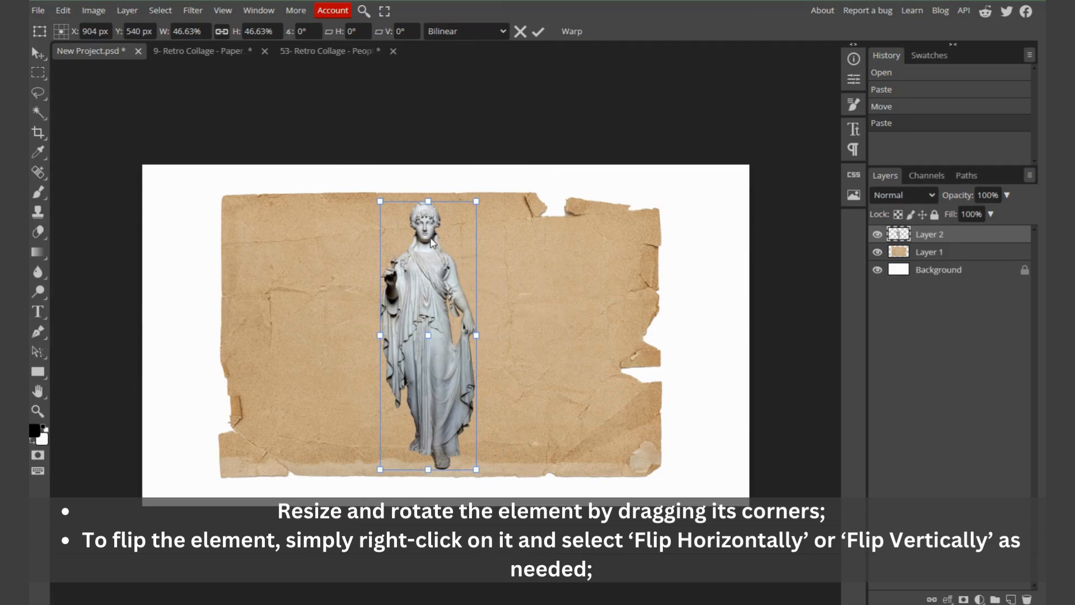
Open 2- Retro Collage - Eye.png from File Explorer's Eye folder as a separate Photopea document
scroll(431, 242, up, 5)
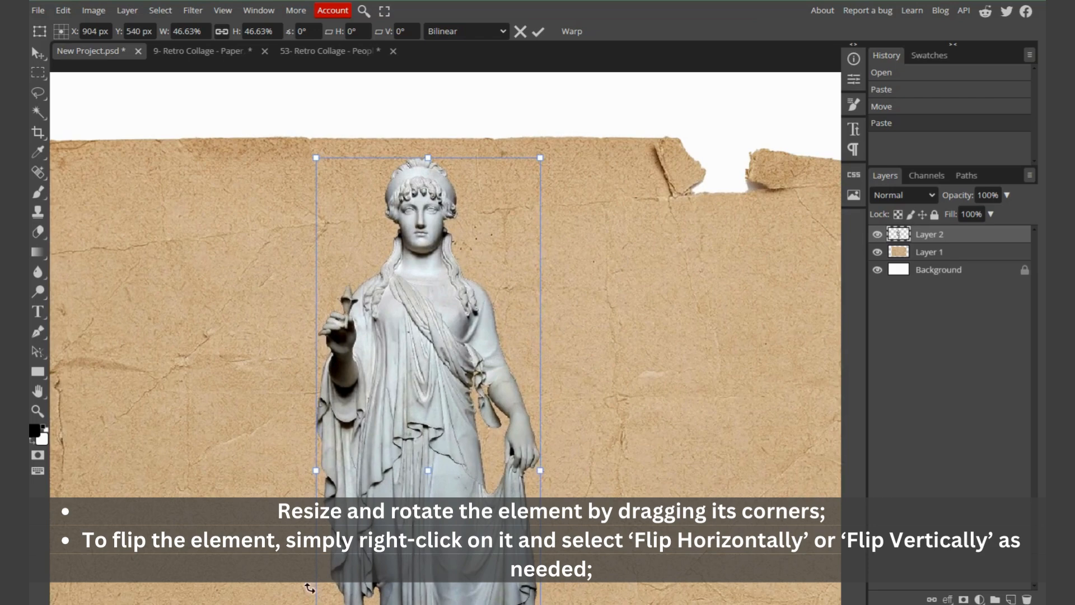
key(alt+Tab)
key(alt+Left)
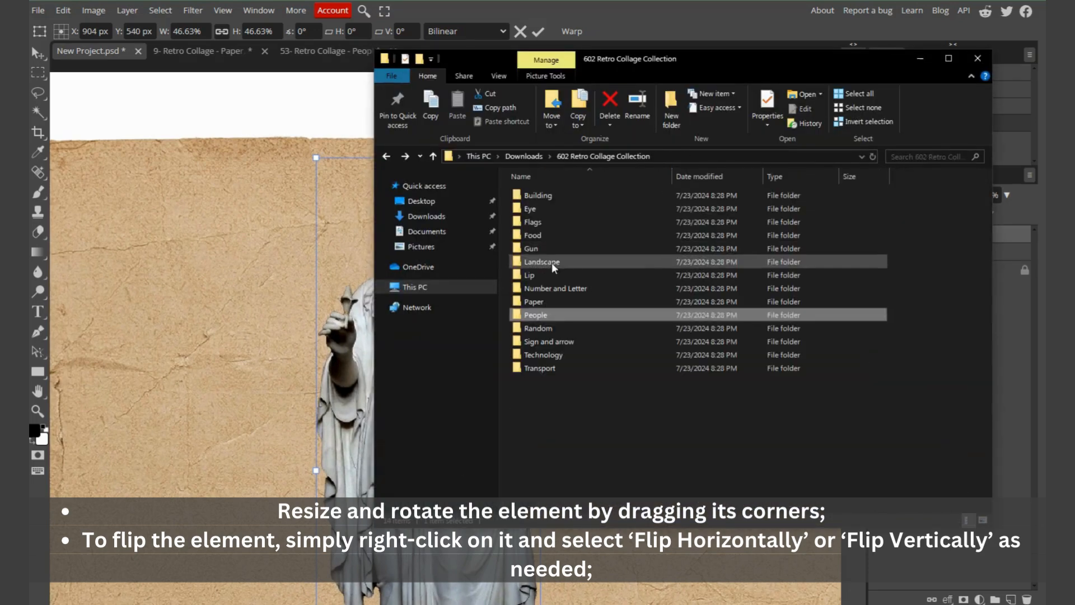
double_click(543, 210)
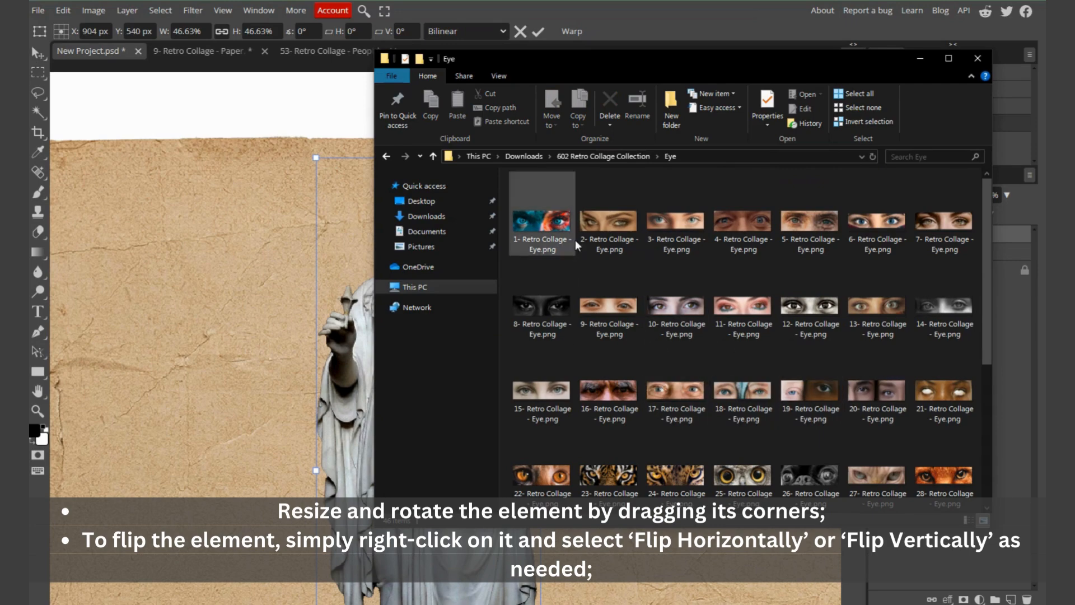
click(611, 224)
drag(613, 223, 498, 44)
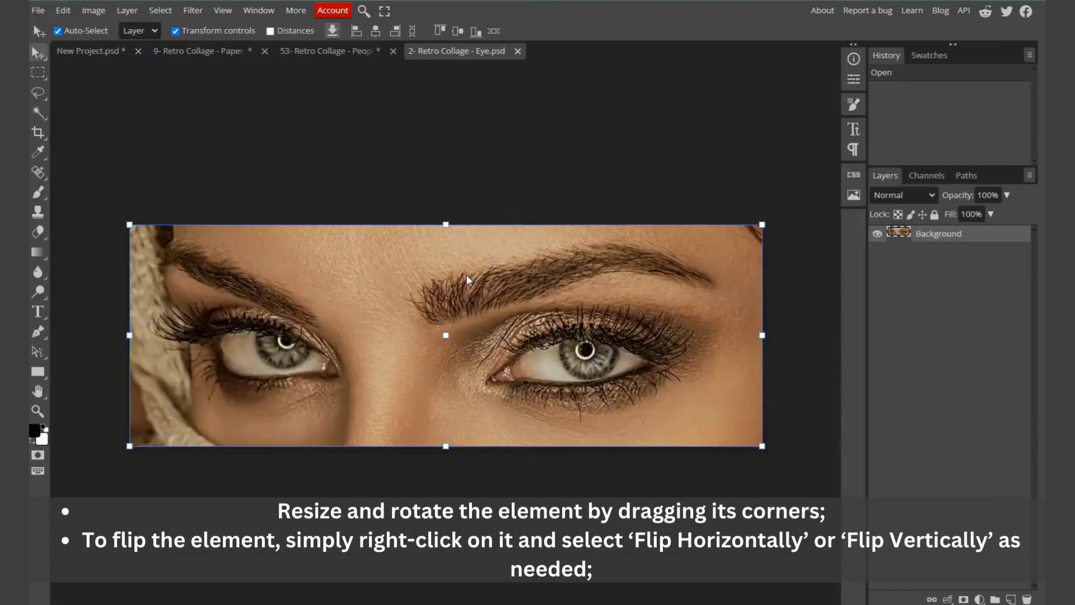
Copy the eye image into the New Project document, scale it to about 3.43% and place it over the statue's eyes
key(ctrl+a)
click(106, 49)
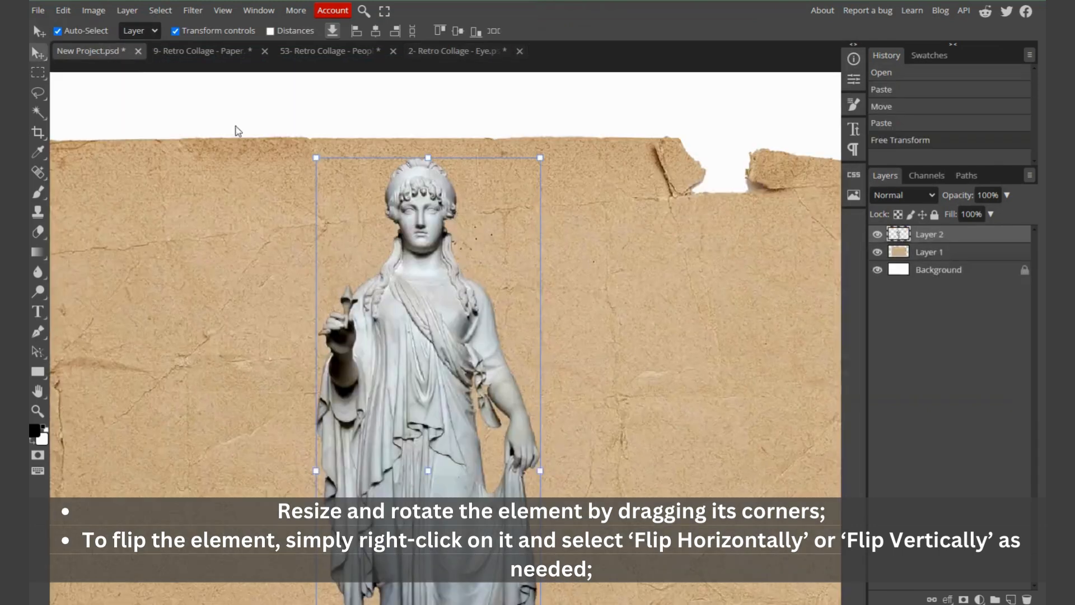
key(ctrl+v)
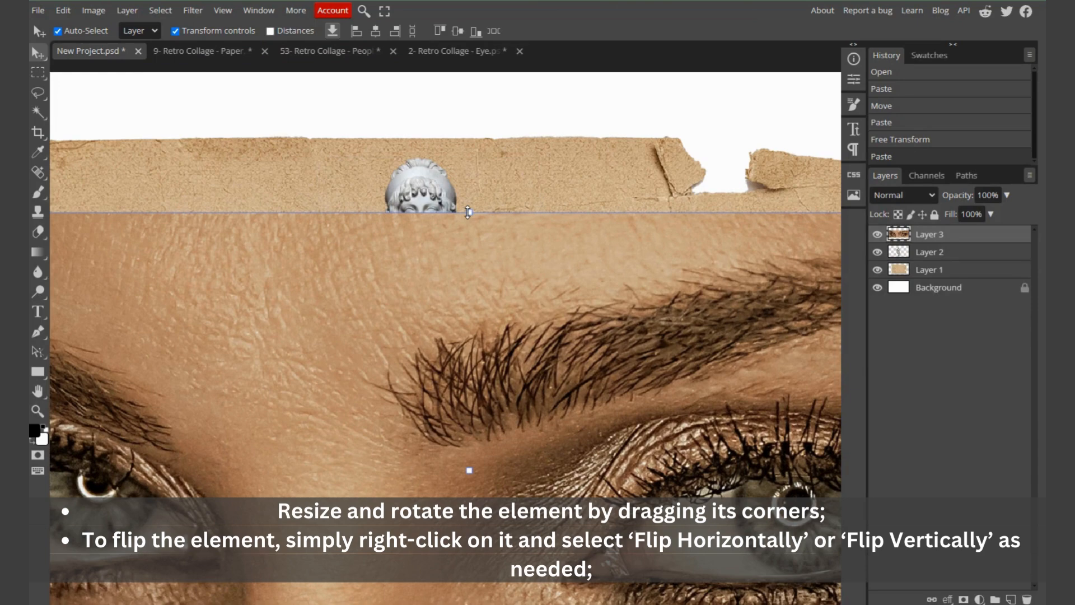
drag(468, 212, 440, 213)
scroll(445, 214, up, 1)
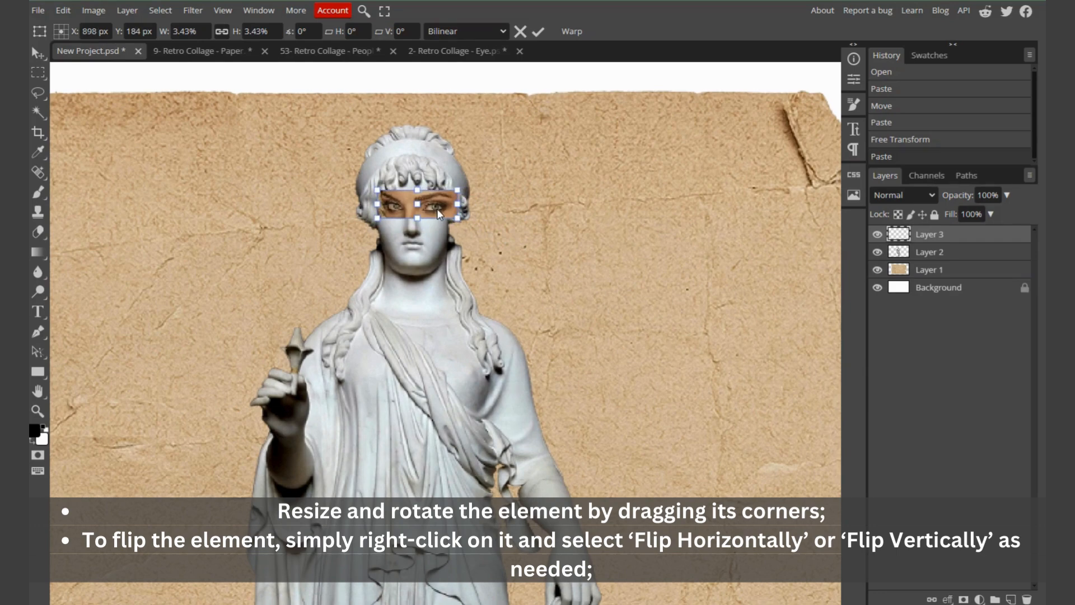
Open the payphone image 2- Retro Collage - Random.png from File Explorer's Random folder as a separate Photopea document
scroll(448, 215, down, 2)
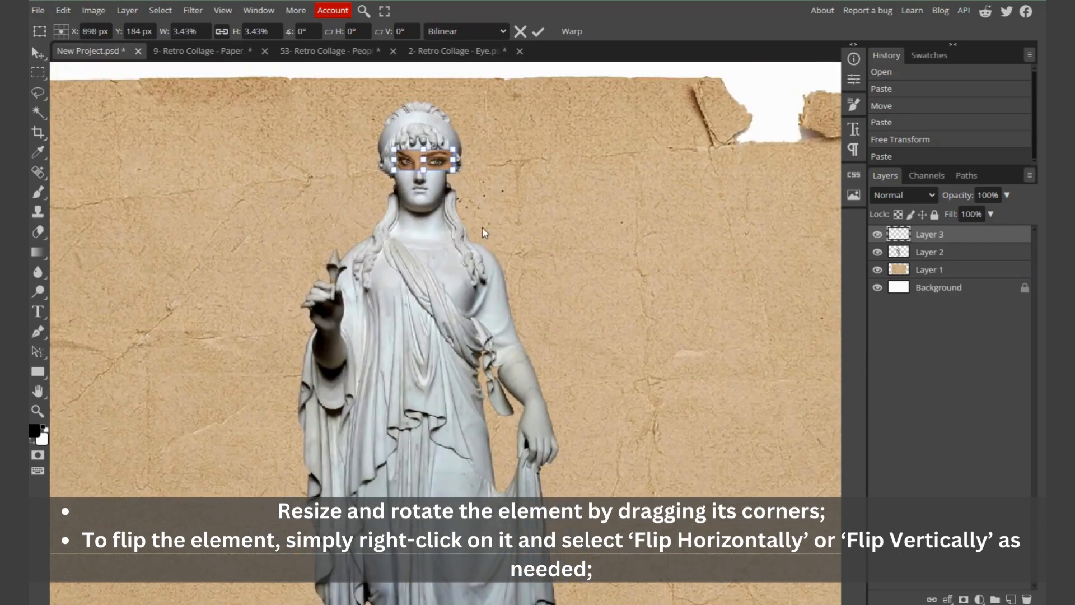
scroll(518, 214, down, 3)
scroll(519, 212, down, 1)
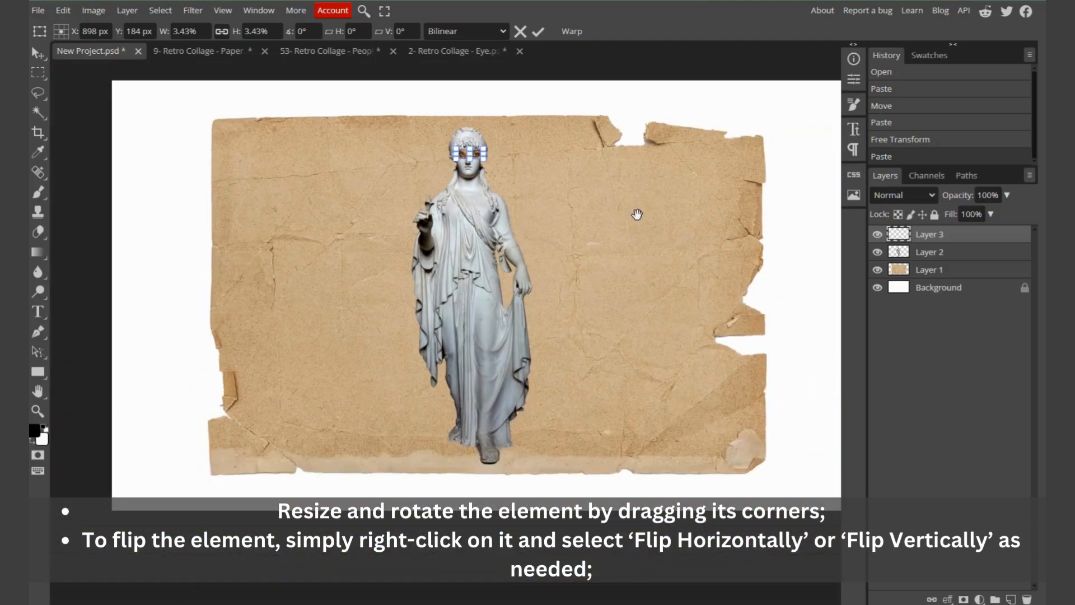
scroll(559, 242, down, 1)
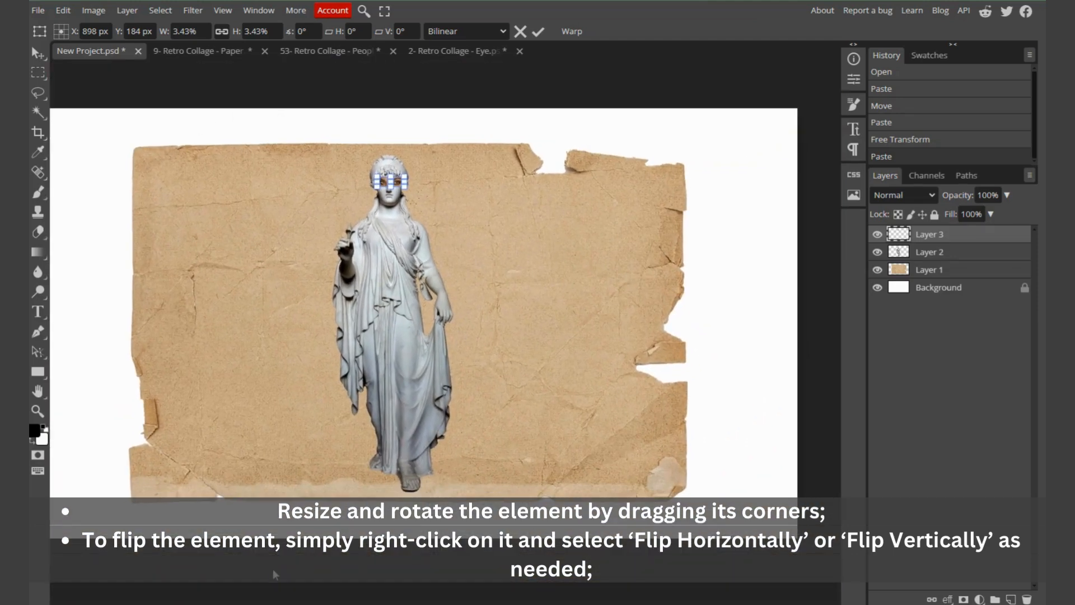
key(alt+Tab)
scroll(659, 302, down, 4)
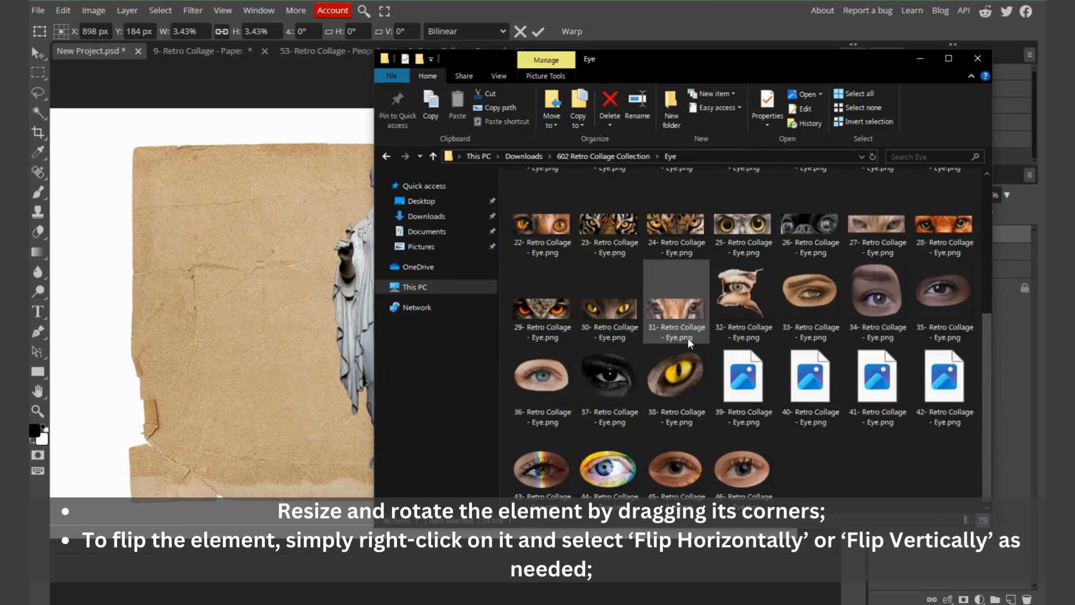
key(alt+Up)
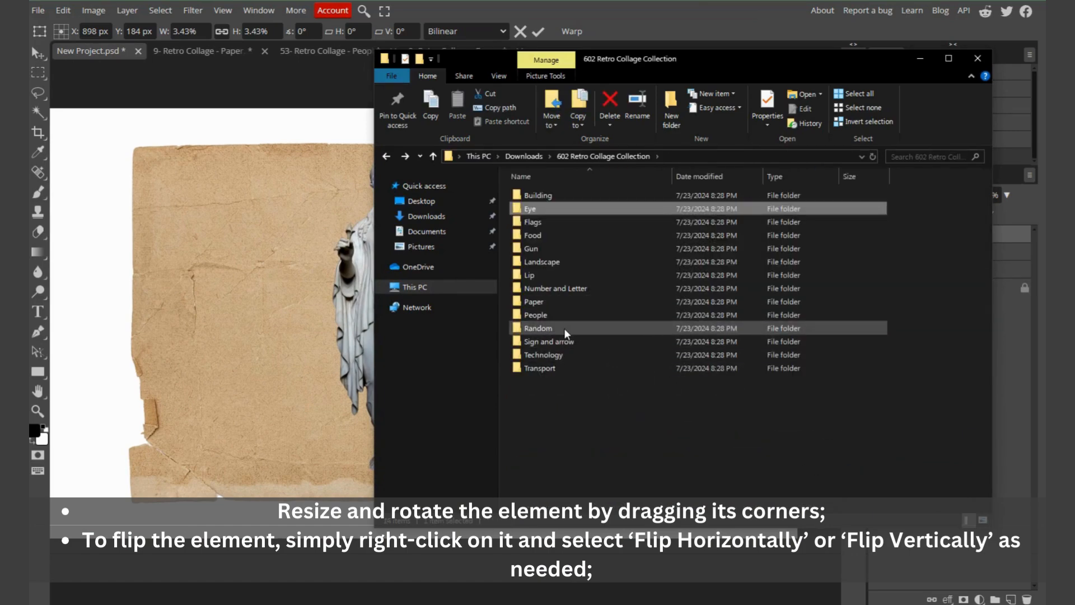
click(563, 328)
double_click(565, 328)
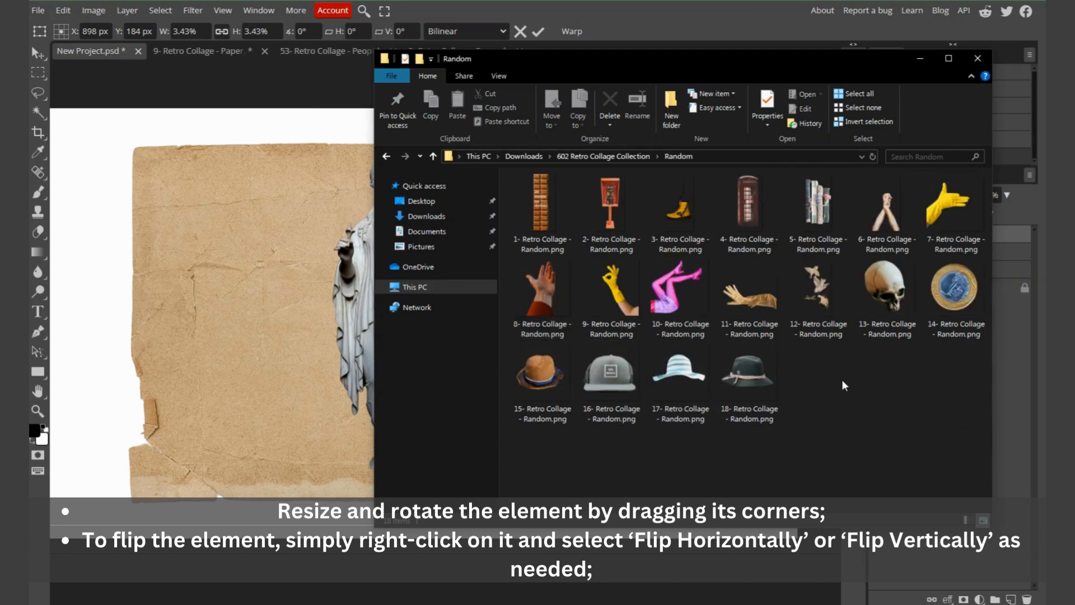
click(617, 203)
drag(608, 197, 573, 42)
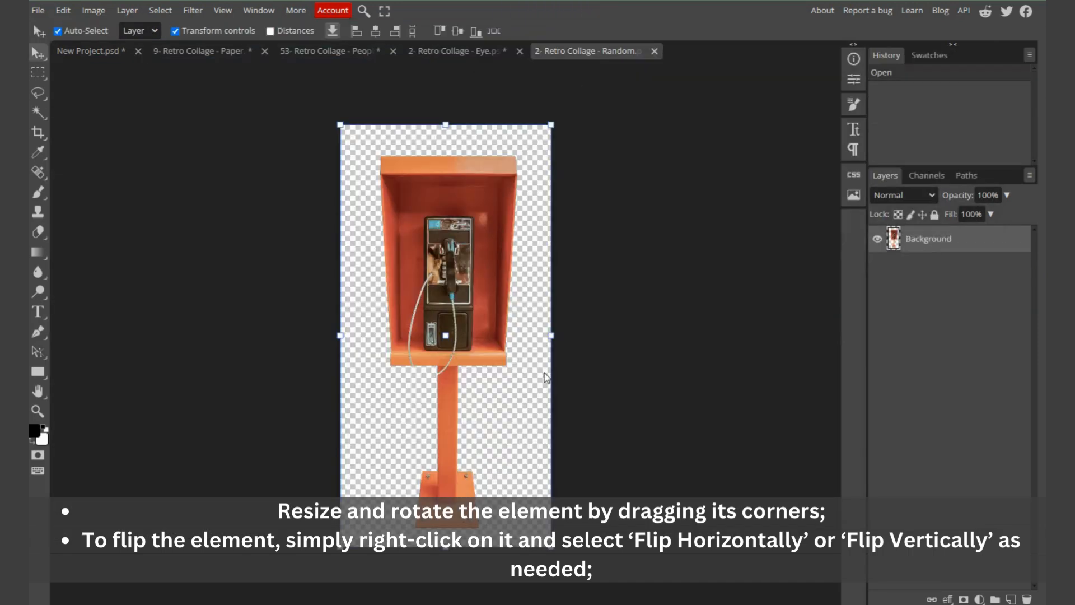
Copy the payphone image into the New Project document, scale it to about 38.13% and place it near the paper's right edge
key(ctrl+a)
click(84, 49)
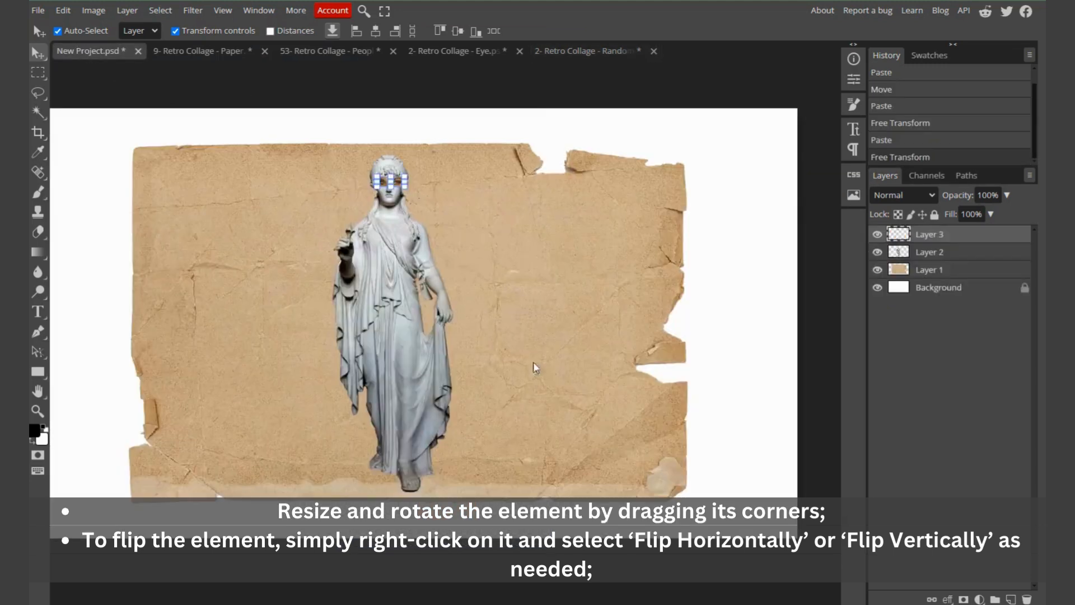
key(ctrl+v)
drag(282, 327, 446, 363)
drag(485, 314, 615, 331)
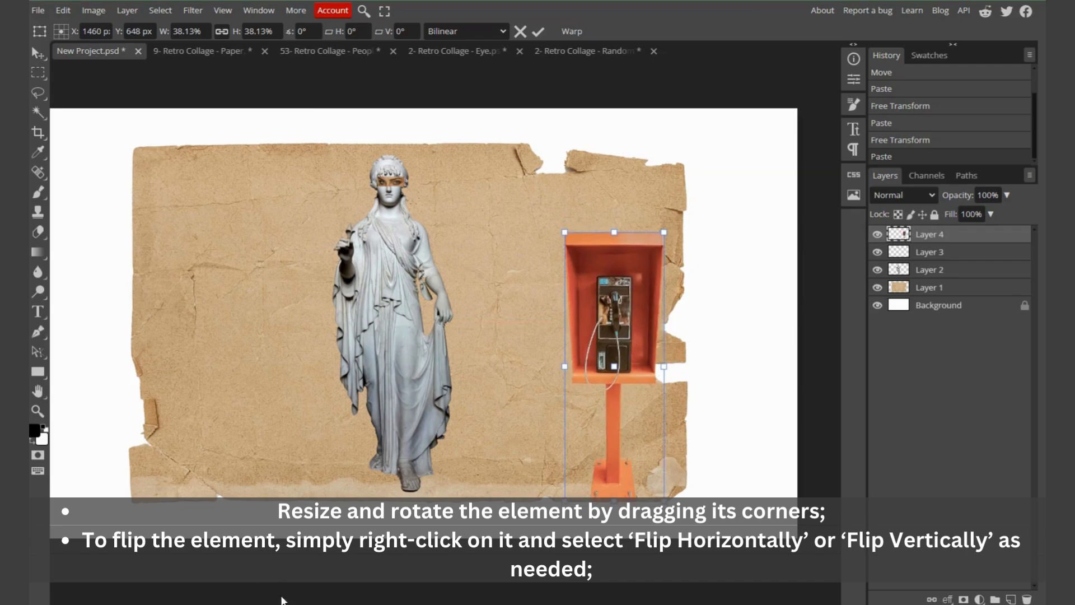
Open 8- Retro Collage - Food.png from File Explorer's Food folder as a separate Photopea document
key(alt+Tab)
click(861, 402)
key(BackSpace)
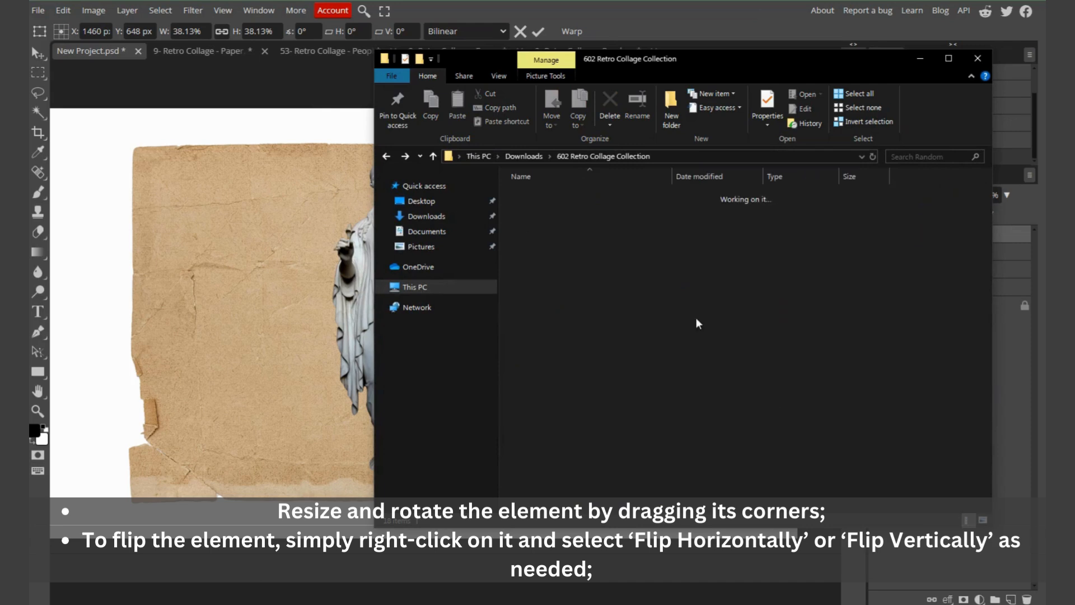
double_click(553, 239)
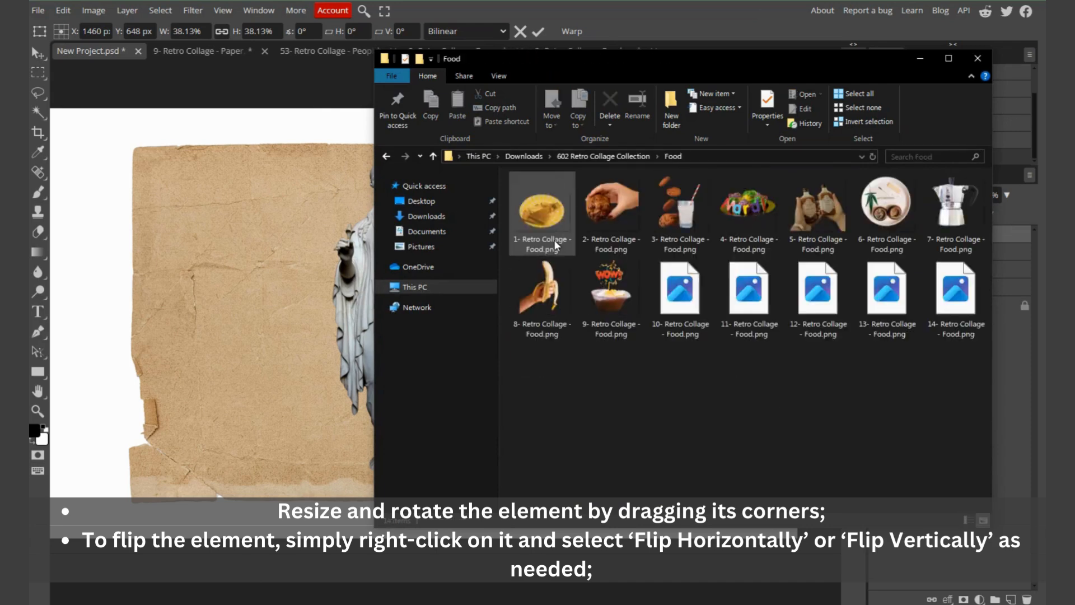
drag(557, 303, 666, 50)
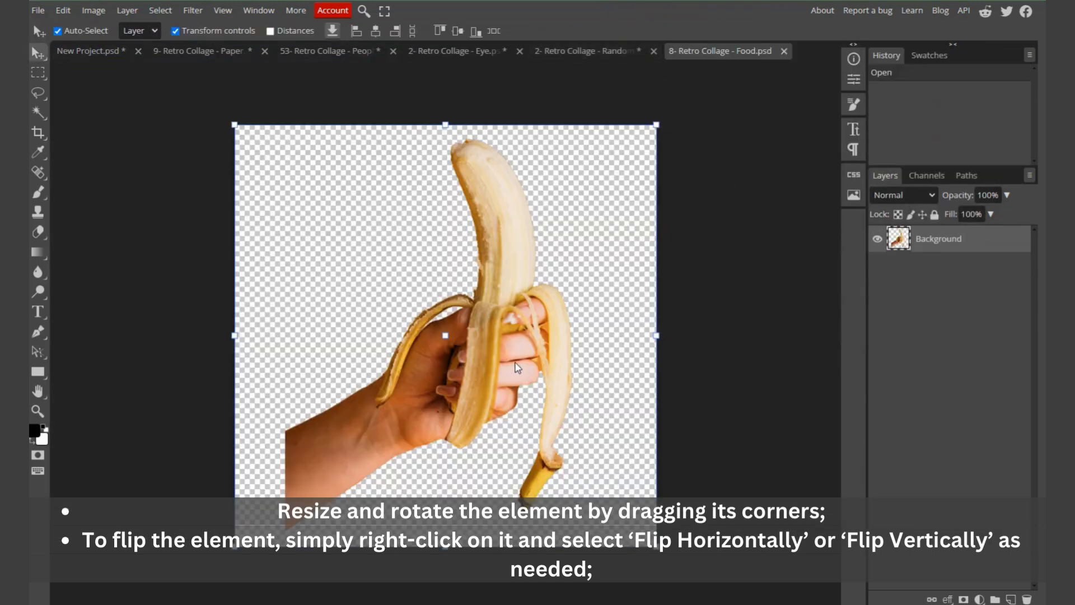
Copy the banana hand into the New Project document, scale it to 21%, flip it horizontally and place it over the statue's raised hand
key(ctrl+a)
click(98, 53)
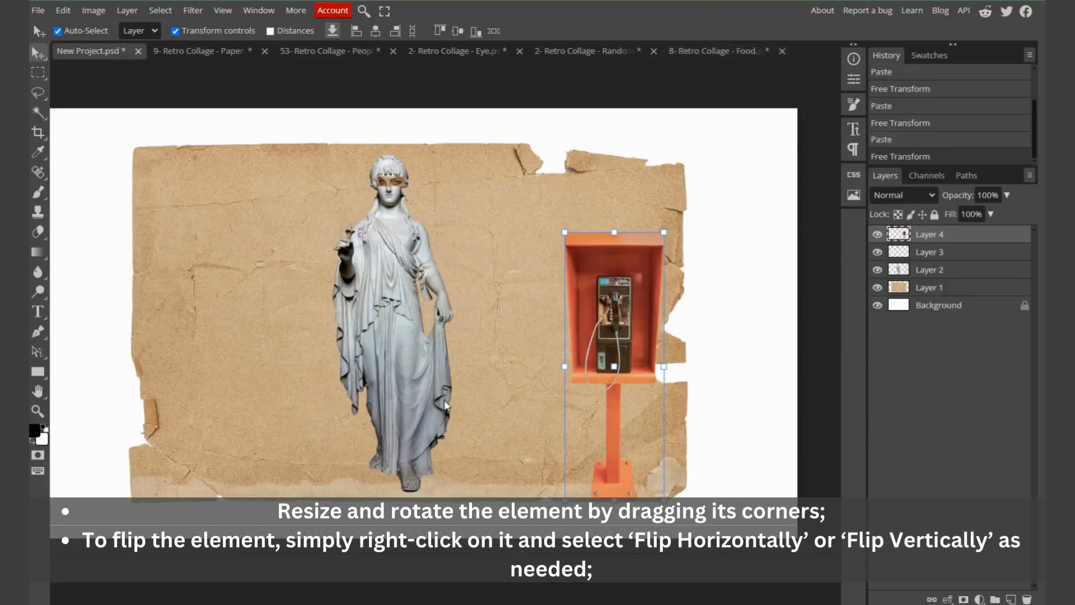
key(ctrl+v)
scroll(431, 318, up, 2)
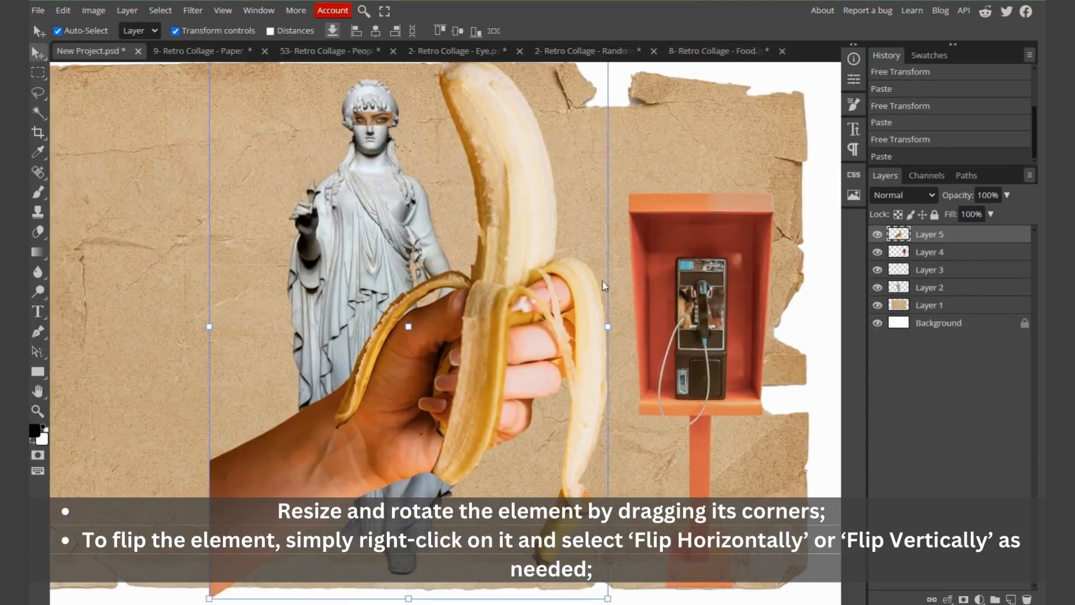
drag(609, 328, 364, 187)
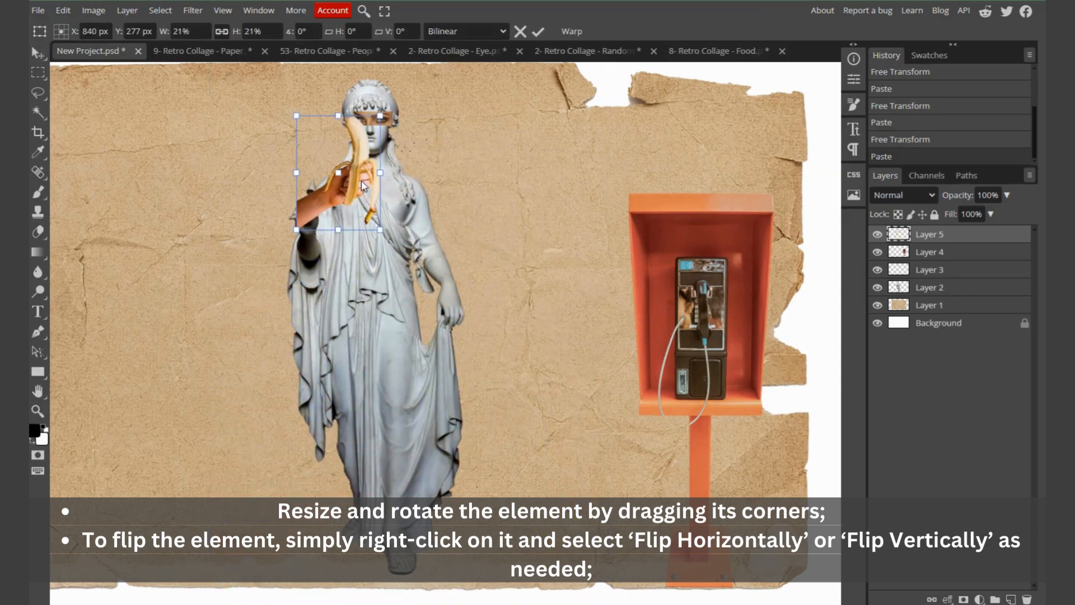
right_click(339, 186)
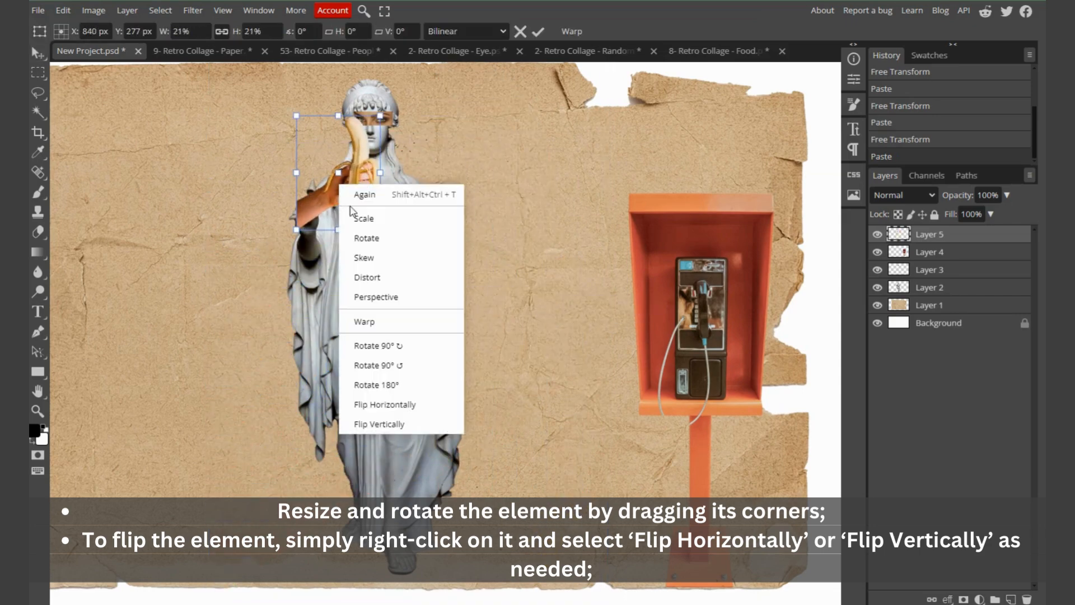
click(388, 406)
drag(328, 193, 263, 204)
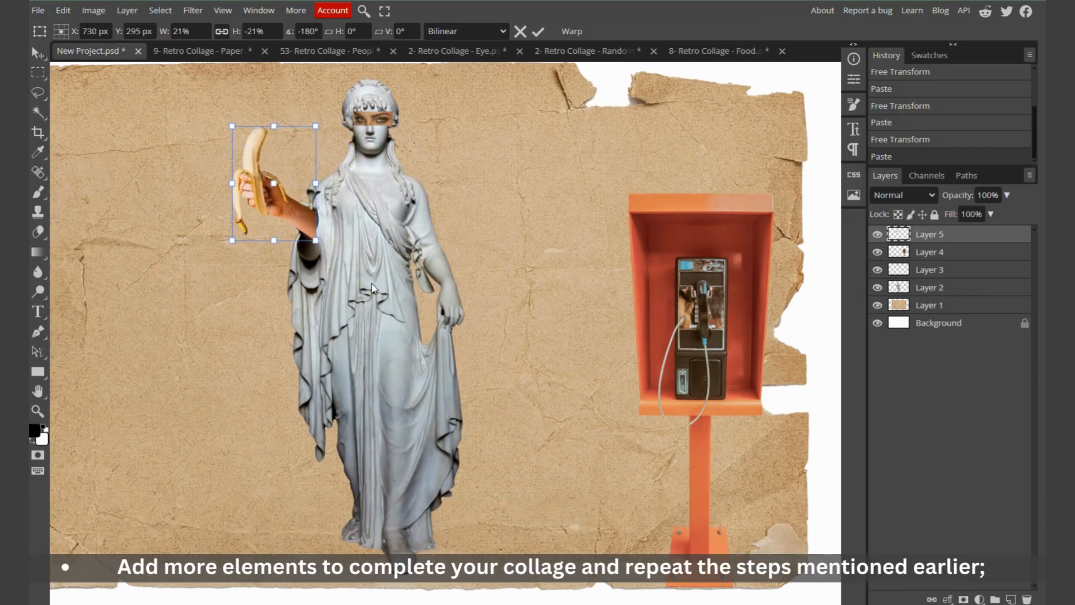
Open 15- Retro Collage - Gun.png from File Explorer's Gun folder as a separate Photopea document
scroll(378, 296, down, 3)
click(333, 603)
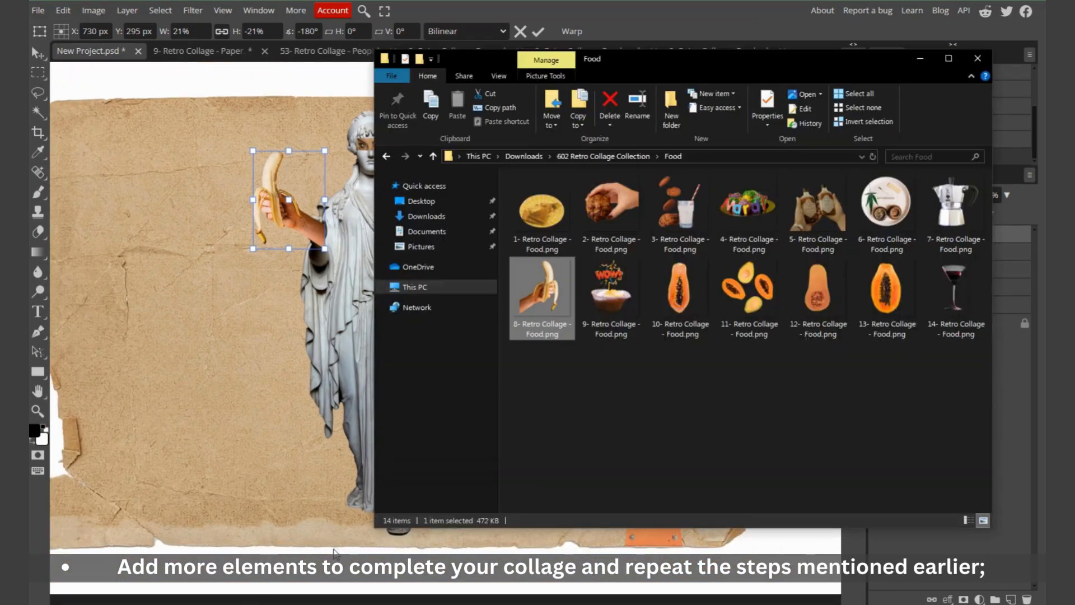
drag(704, 57, 651, 96)
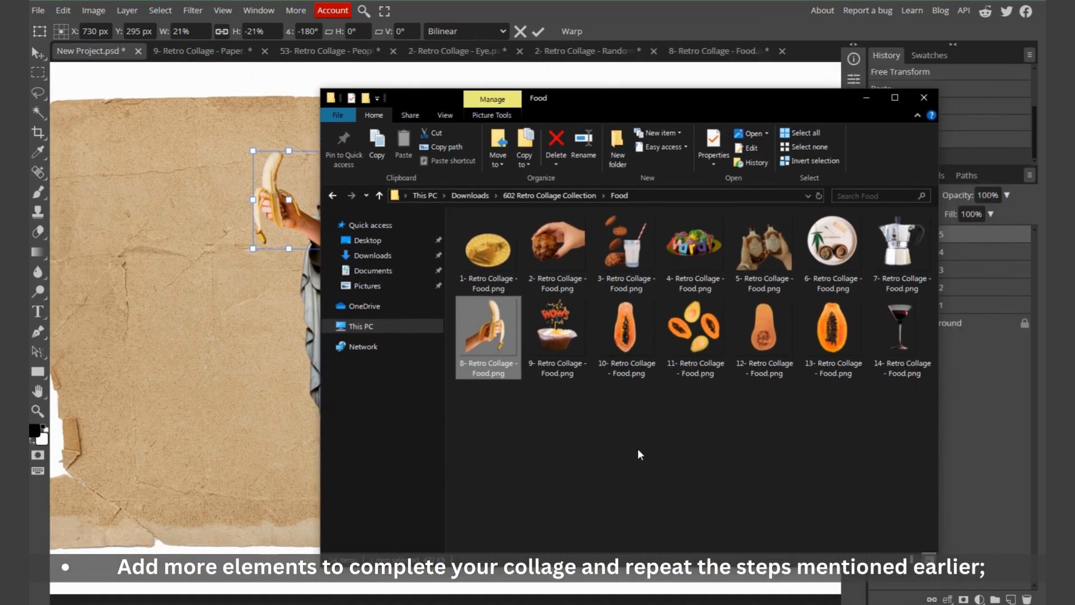
key(alt+Up)
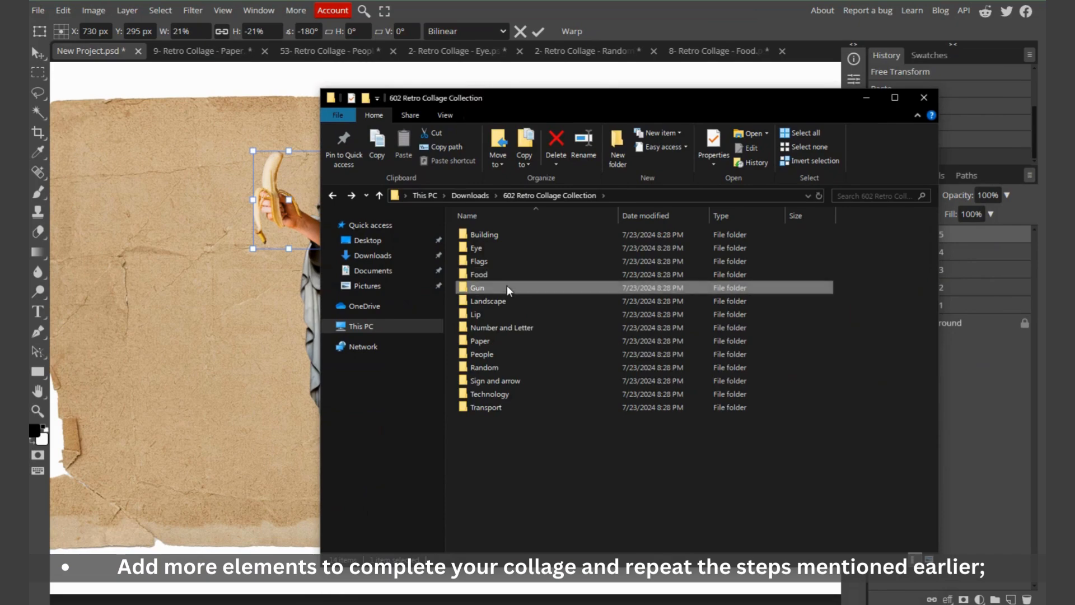
double_click(507, 288)
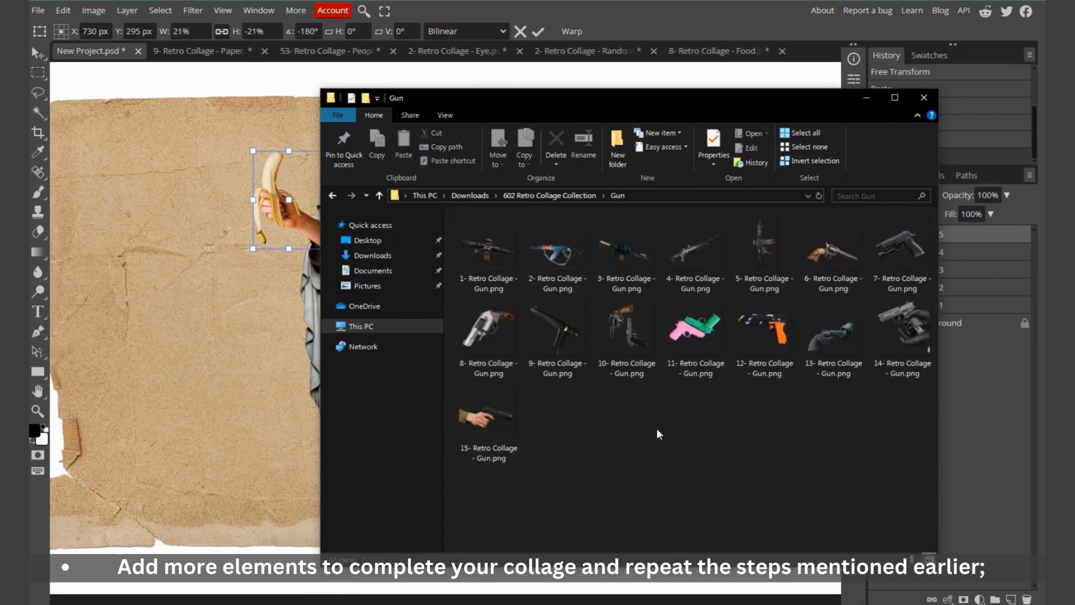
click(489, 424)
drag(488, 424, 785, 149)
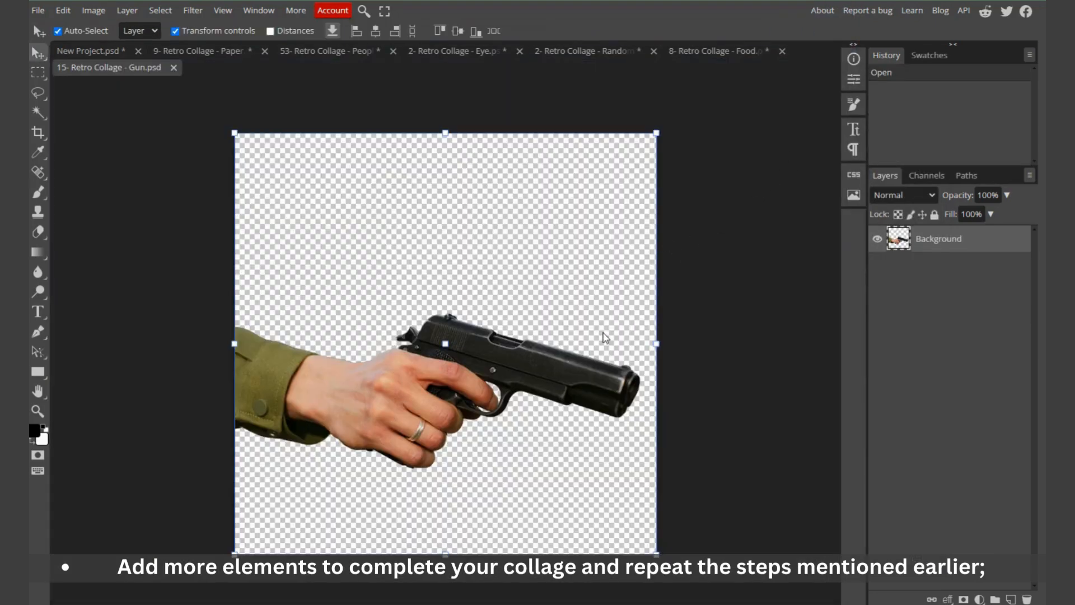
Copy the gun hand into the New Project document, scale it to 27.13% and place it behind the statue's shoulder, below the statue's layer
key(ctrl+a)
key(ctrl+c)
click(88, 50)
key(ctrl+v)
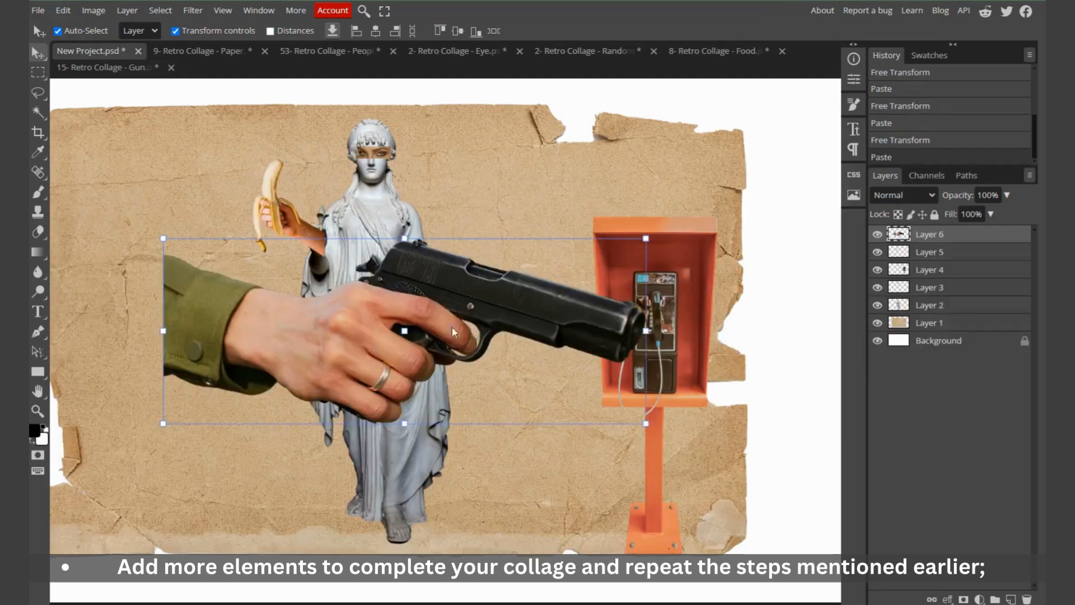
drag(162, 331, 471, 362)
drag(609, 350, 483, 227)
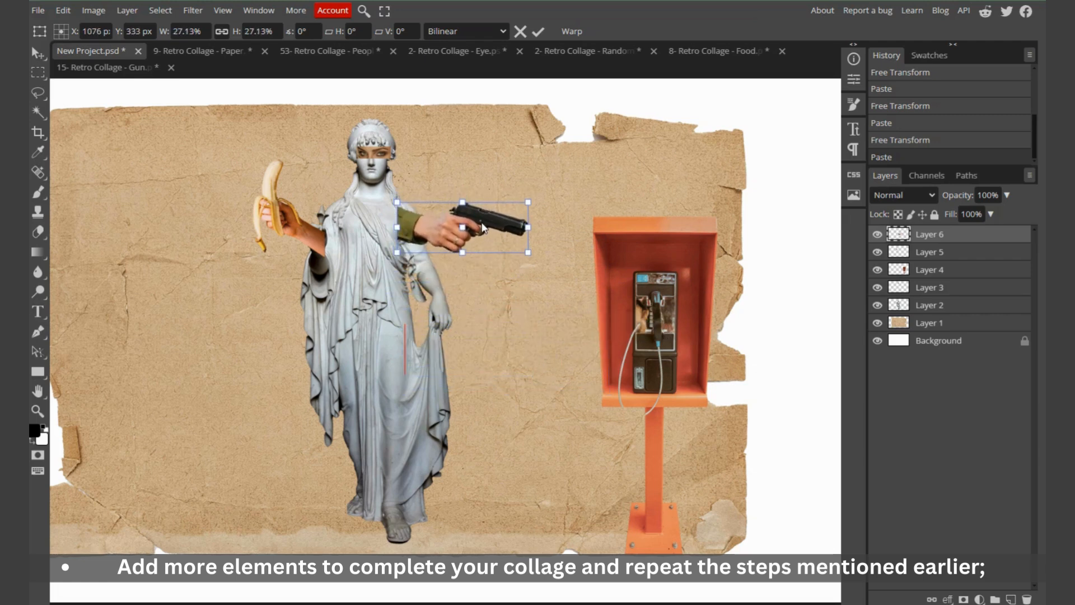
drag(997, 238, 979, 315)
drag(456, 233, 473, 238)
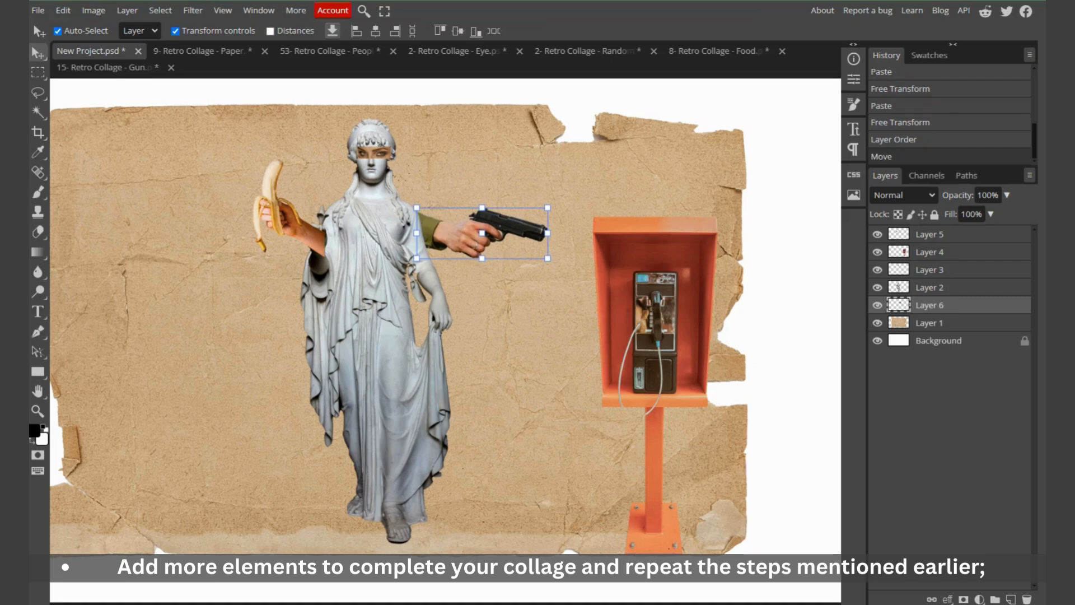
Open 37- Retro Collage - People.png from File Explorer's People folder as a separate Photopea document, with its whole canvas selected
key(alt+Tab)
click(703, 436)
key(alt+Up)
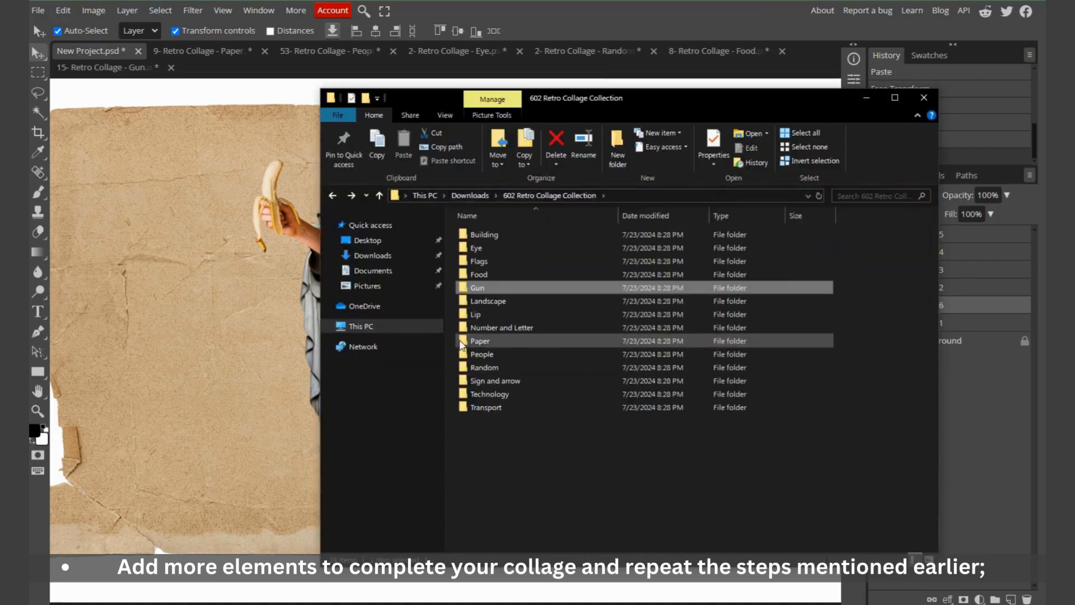
double_click(483, 353)
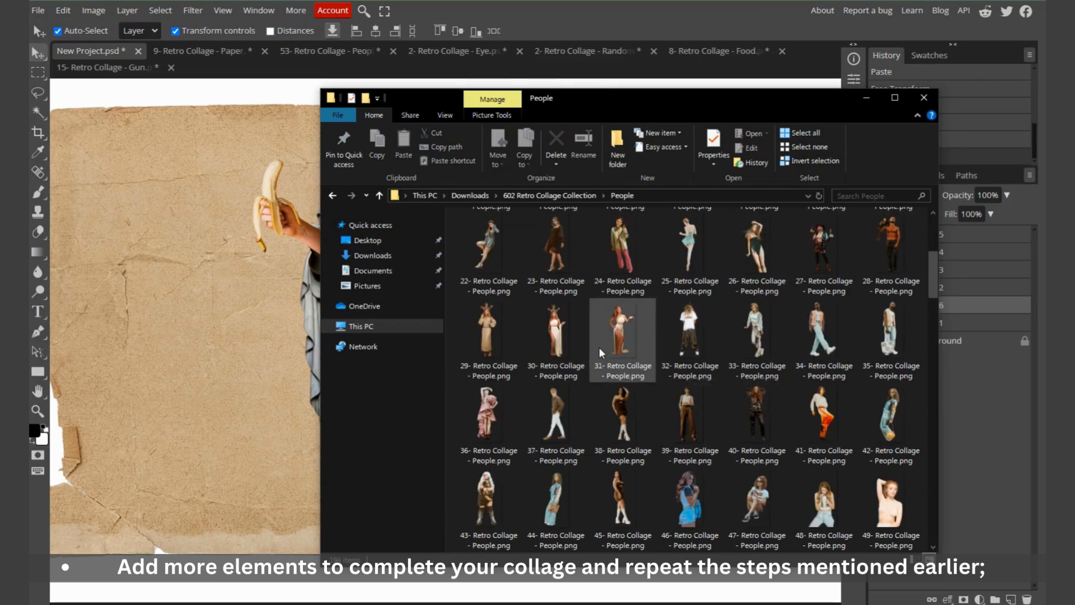
click(543, 412)
drag(543, 413, 419, 69)
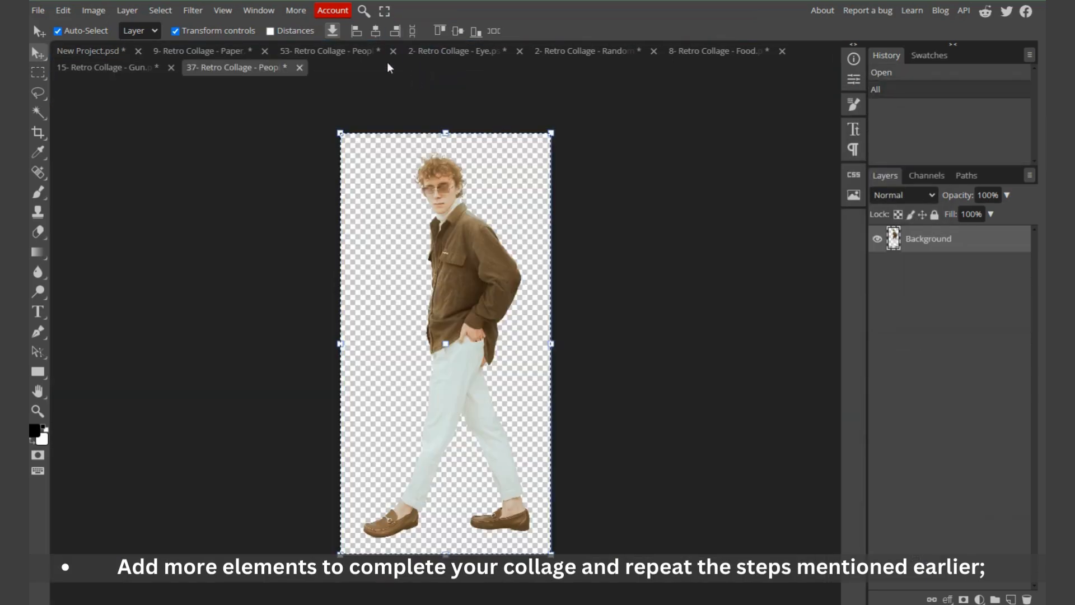
Paste the walking man into the New Project document, shrink him to payphone height and place him beside it, stacked above the payphone's layer
click(88, 50)
key(ctrl+v)
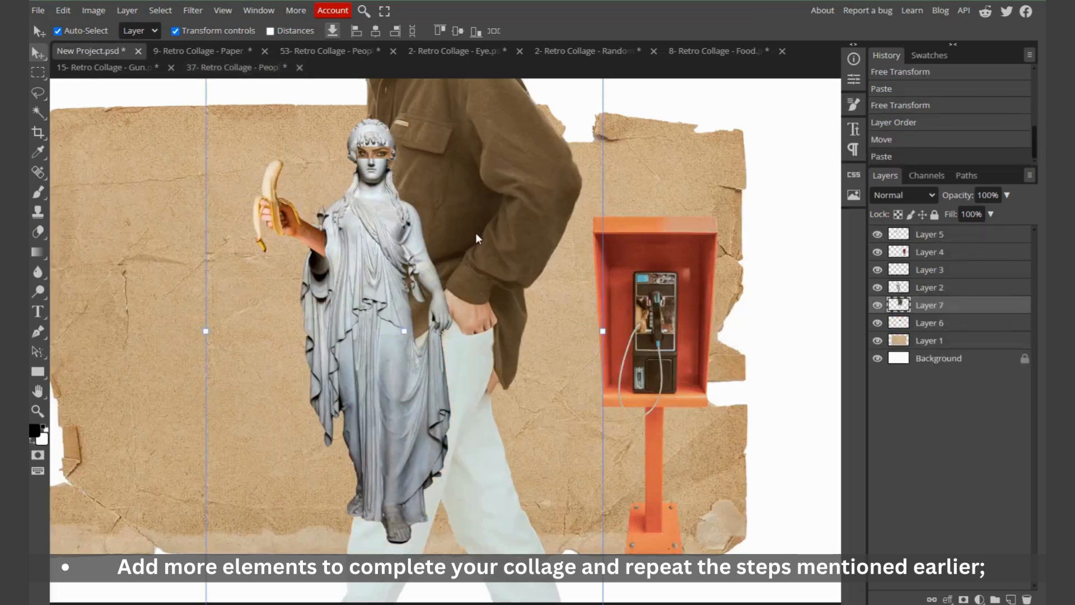
drag(206, 331, 570, 377)
drag(586, 395, 581, 414)
drag(967, 314, 963, 246)
drag(590, 321, 606, 321)
Shift the payphone to the paper's right edge and nudge the man right so he slightly overlaps the booth
drag(690, 327, 711, 316)
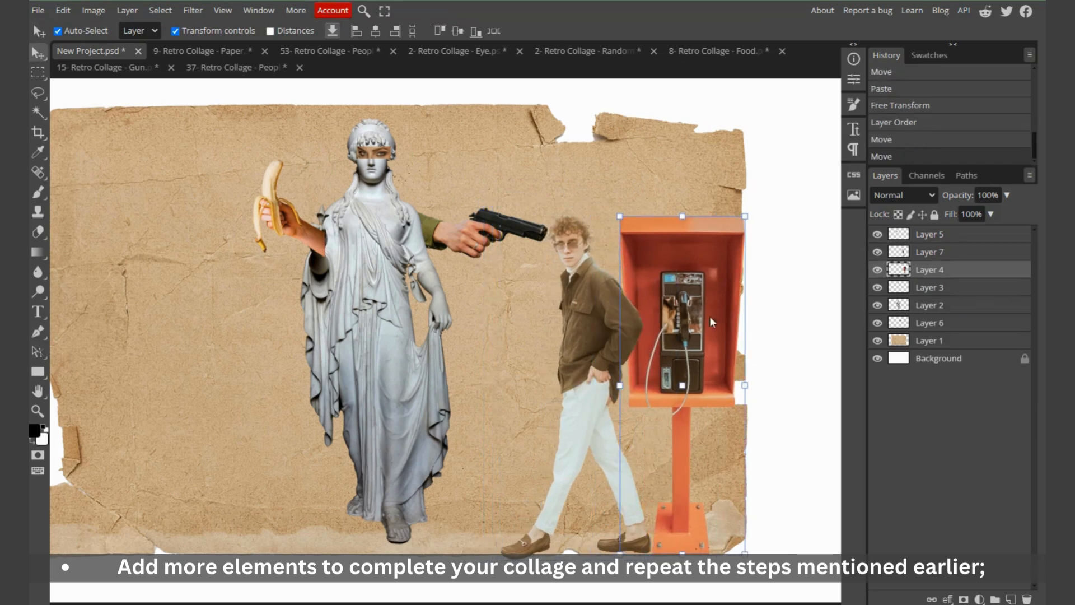
drag(582, 306, 588, 306)
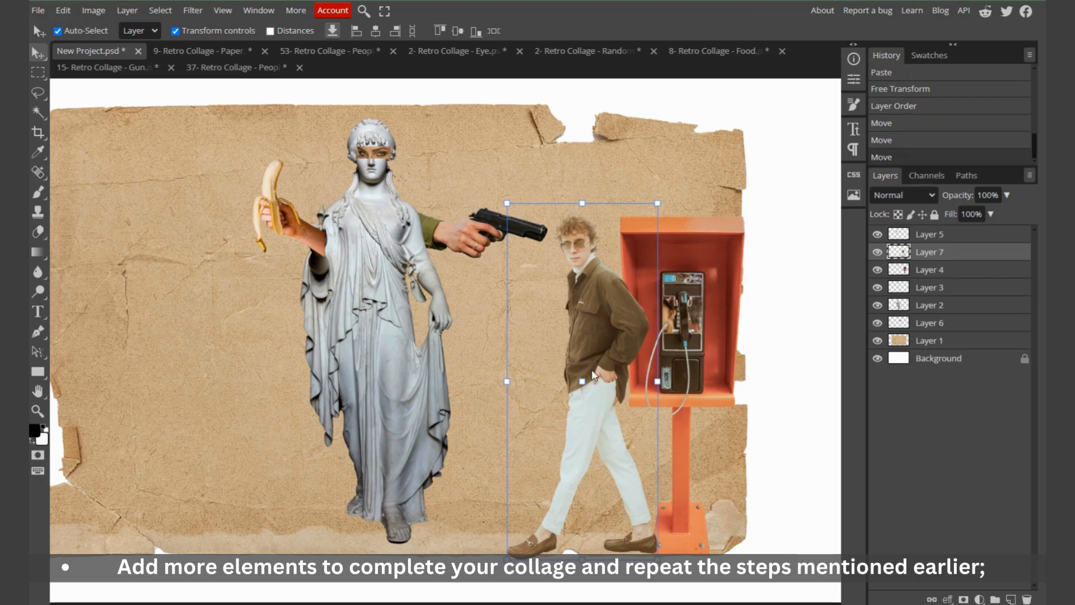
drag(592, 373, 593, 374)
click(513, 415)
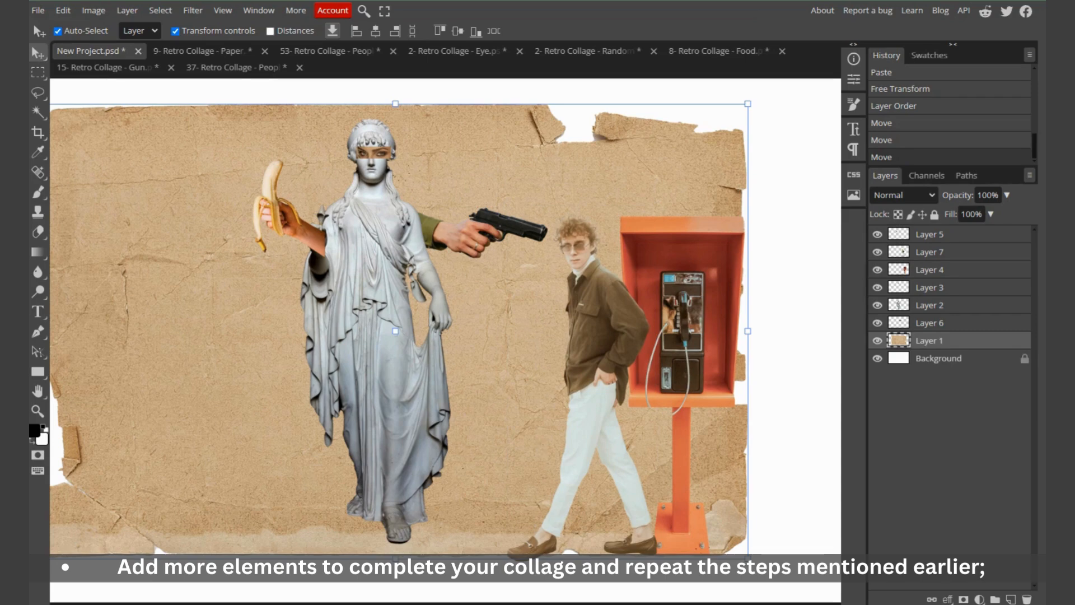
Open 10- Retro Collage - Car.png from File Explorer's Transport folder as a separate Photopea document
key(alt+Tab)
click(648, 359)
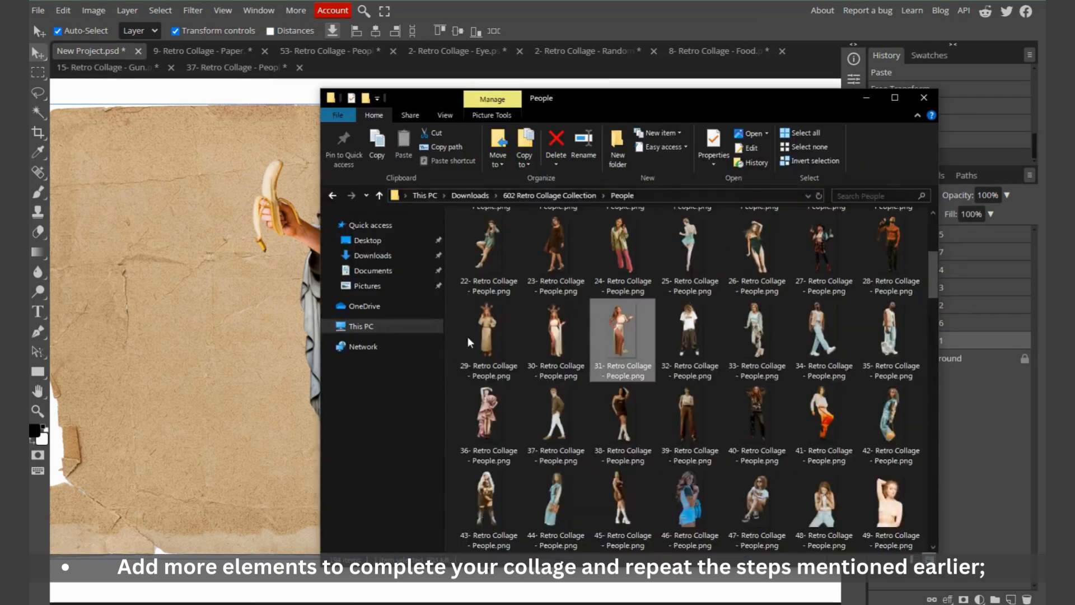
key(alt+Left)
double_click(480, 406)
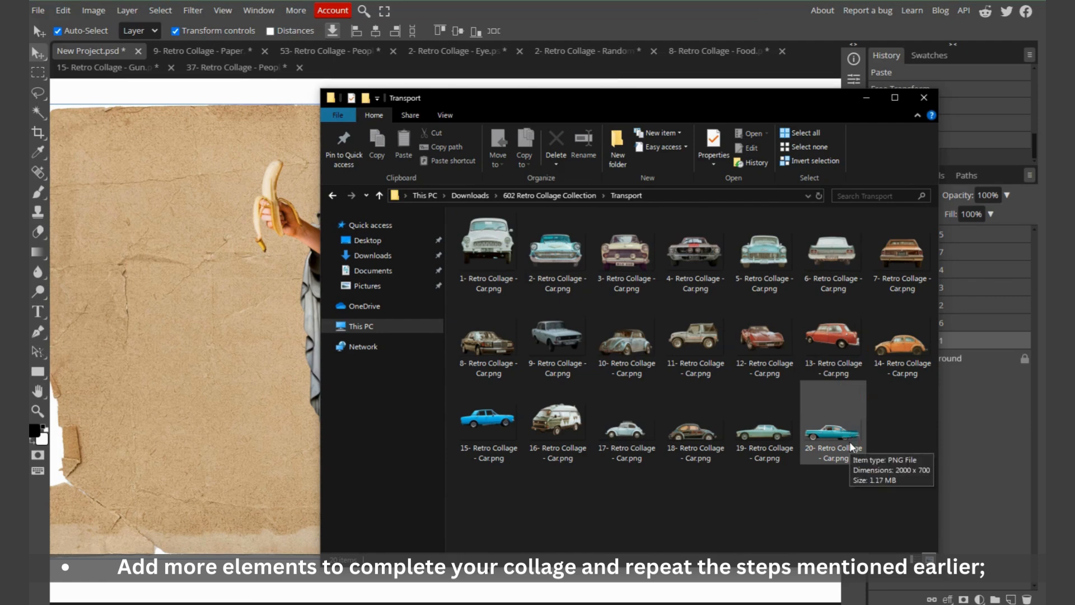
click(631, 353)
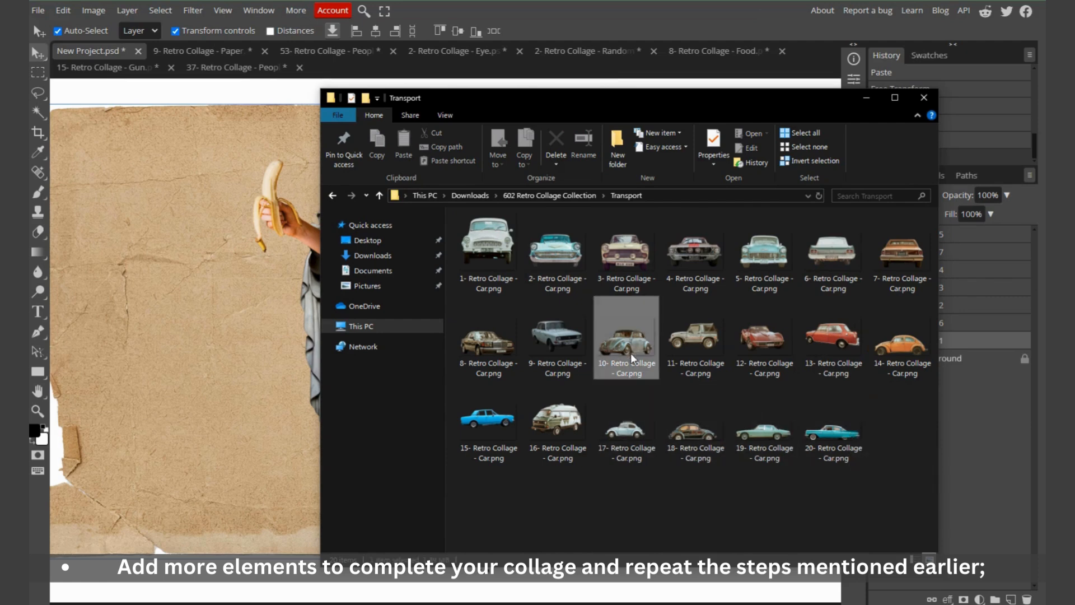
drag(628, 341, 519, 66)
Copy the car into the New Project document, bring its layer to the top, scale it to 59.37% and place it before the statue's legs
key(ctrl+a)
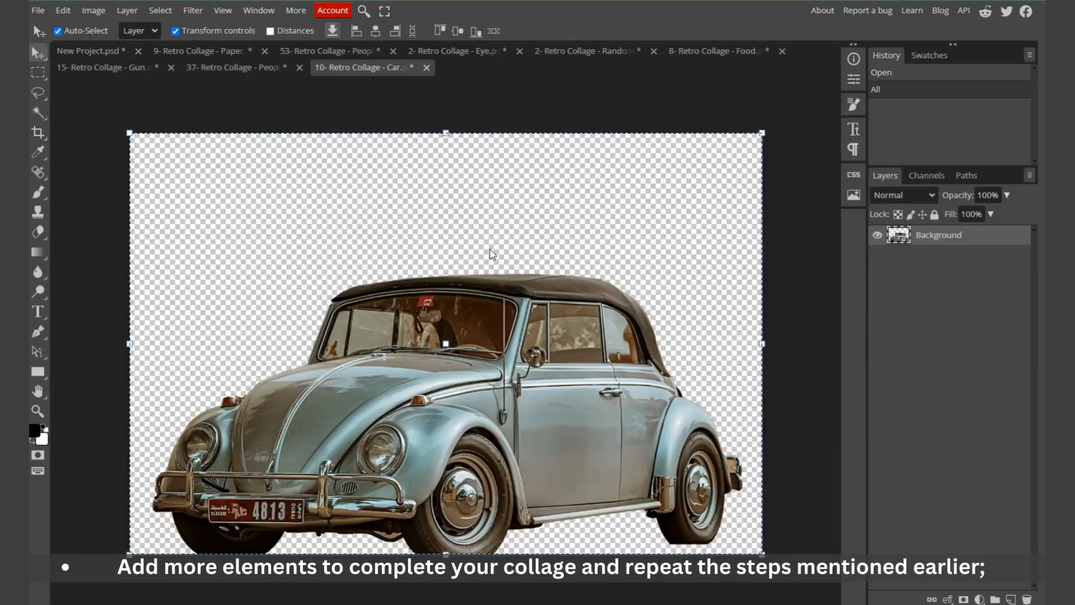
click(92, 51)
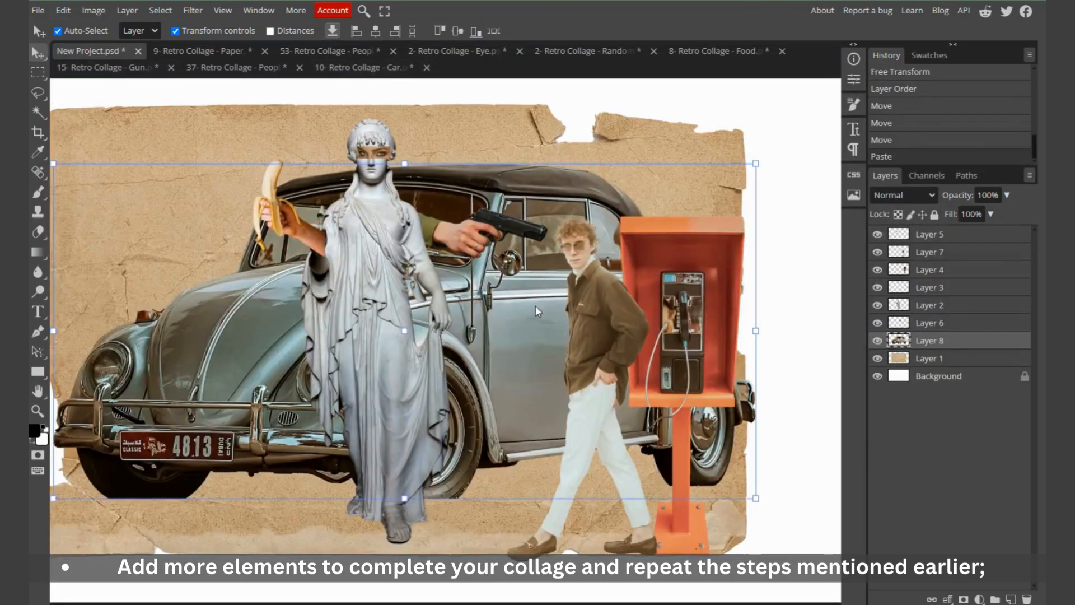
drag(956, 343, 930, 234)
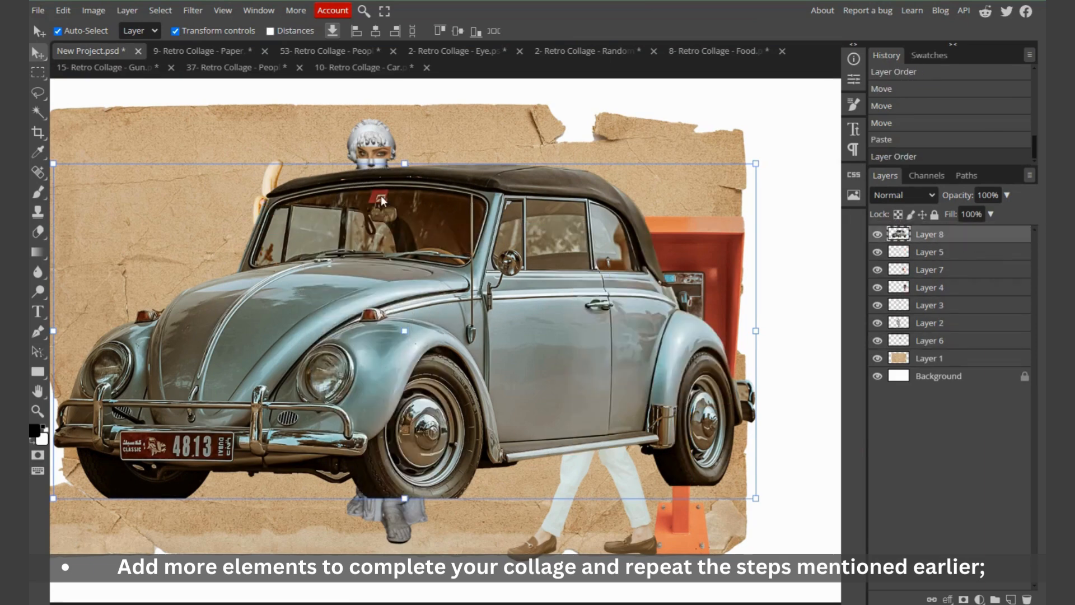
drag(405, 163, 395, 341)
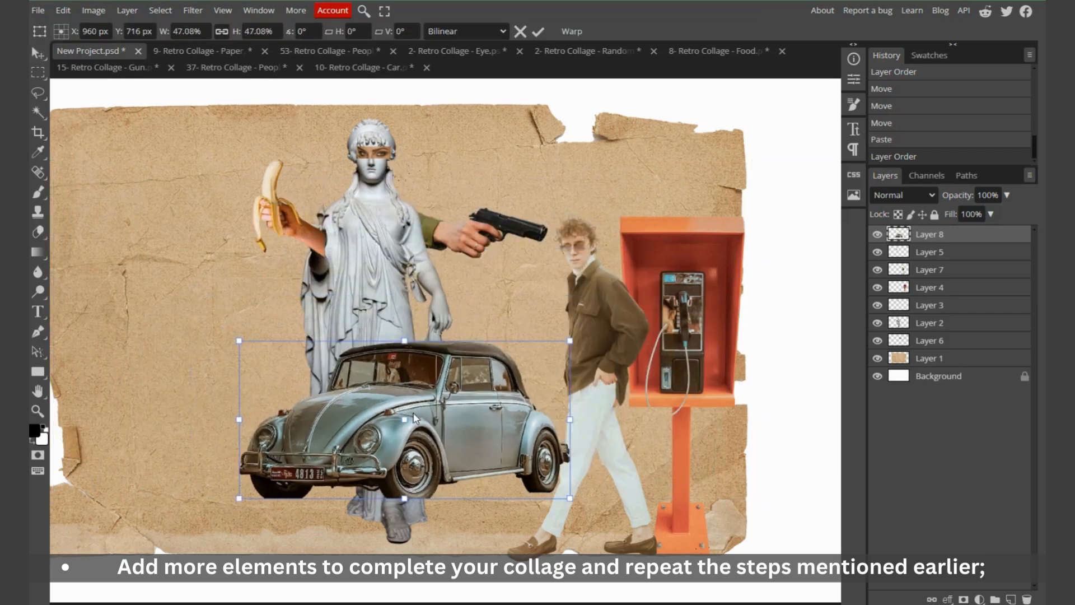
drag(410, 410, 446, 477)
drag(442, 408, 444, 368)
drag(449, 452, 452, 440)
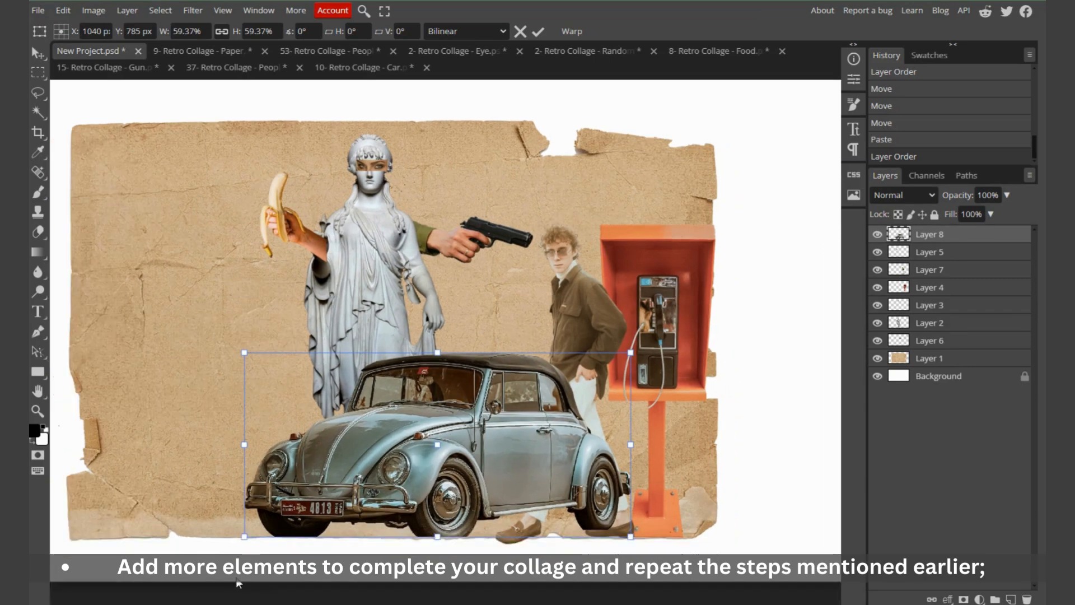
Place 10- Retro Collage - Building.png from File Explorer's Building folder into the New Project document at 24% scale, just left of the car
key(alt+Tab)
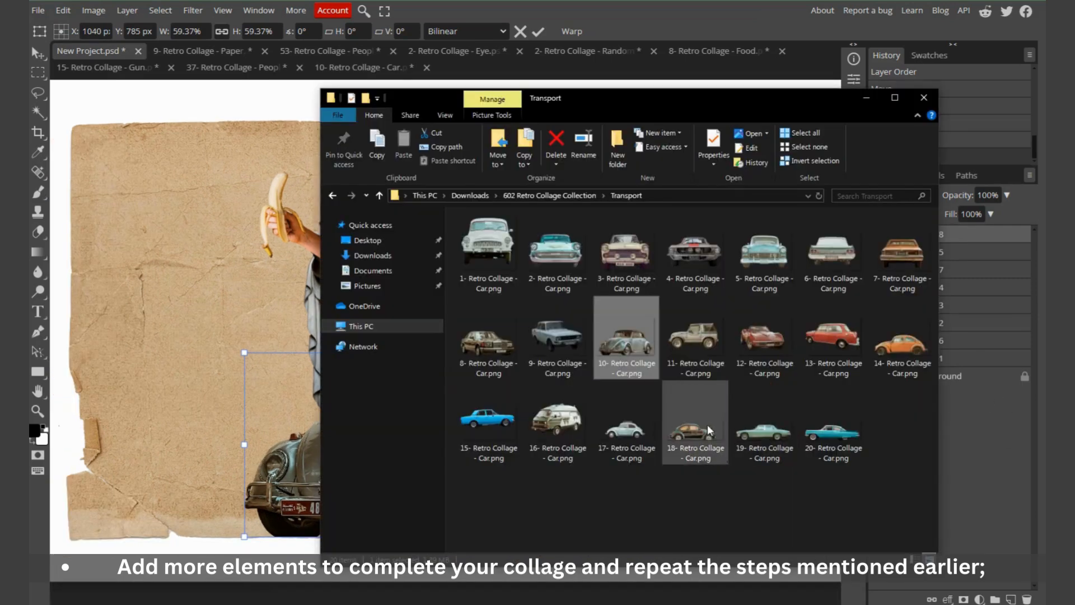
click(708, 432)
key(alt+Left)
double_click(486, 235)
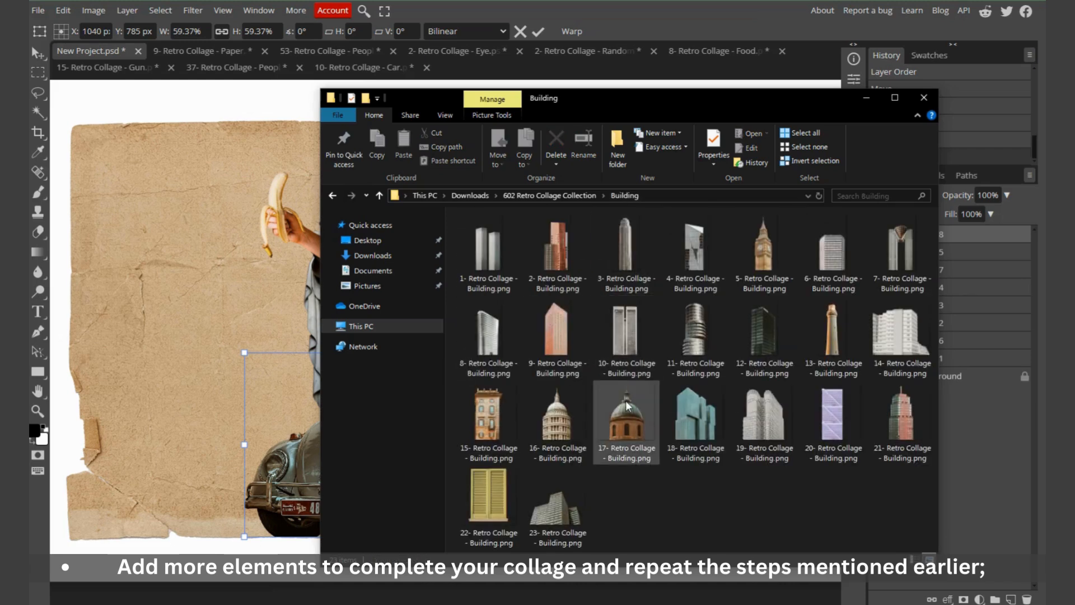
click(497, 250)
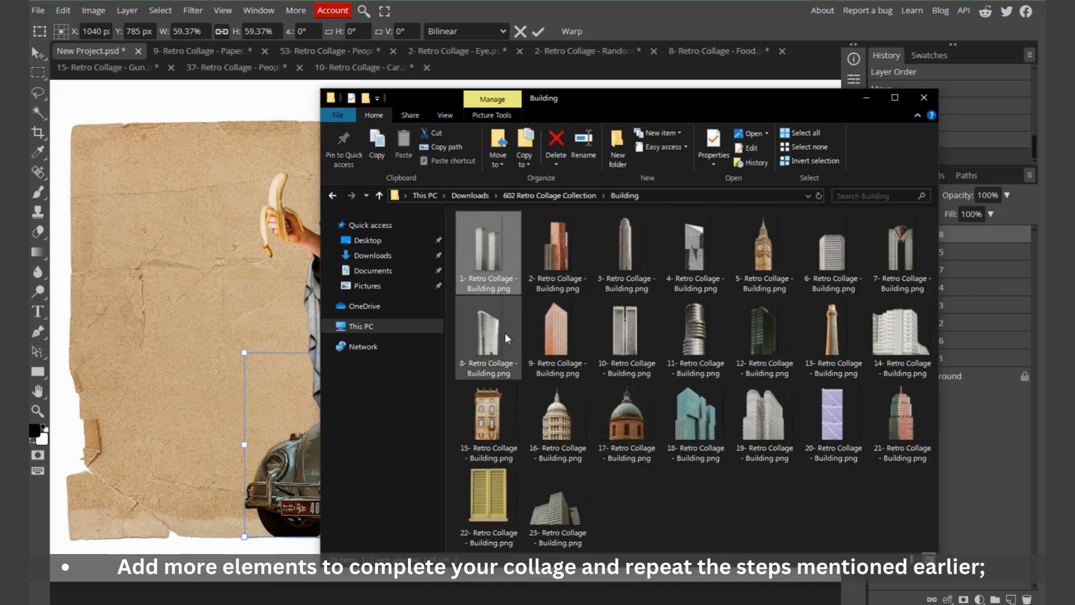
click(641, 333)
drag(635, 333, 250, 295)
drag(367, 372, 186, 452)
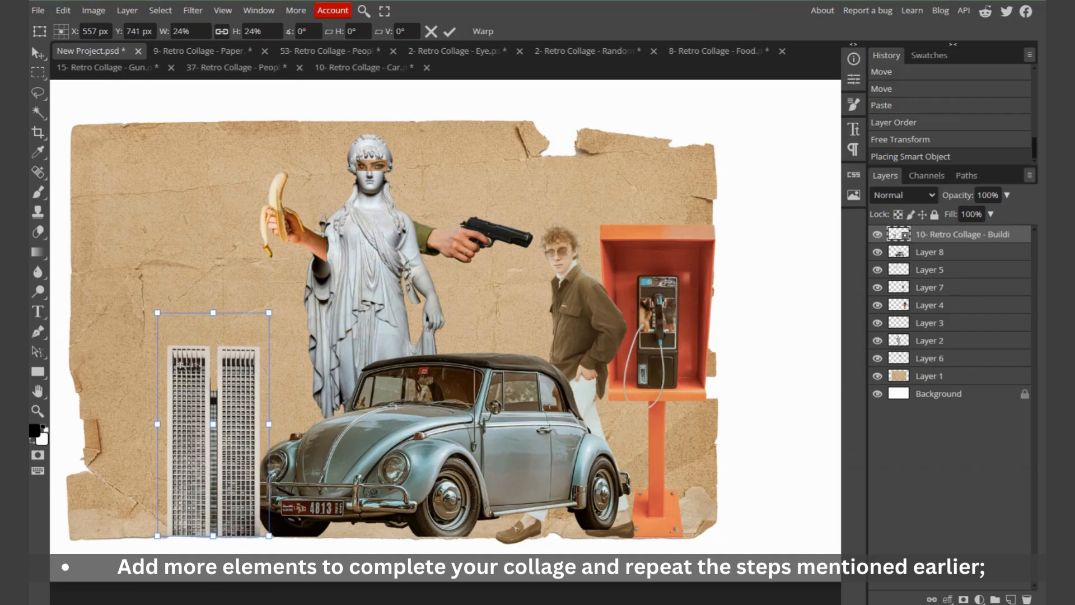
Scale the building to 41.65%, move its layer directly above the paper layer and shift it slightly up behind the statue and car
drag(213, 313, 230, 150)
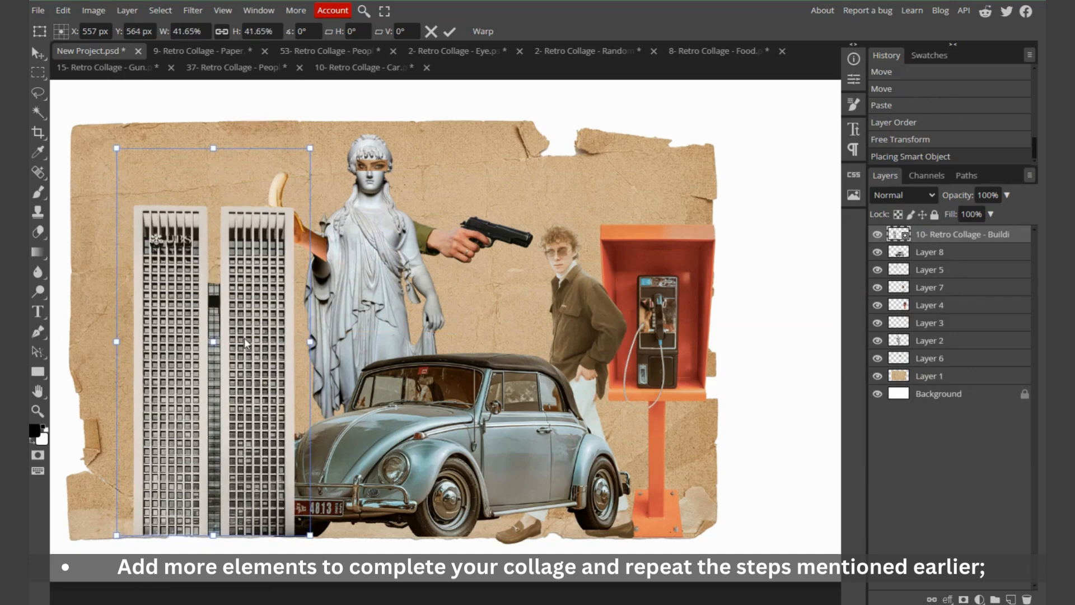
drag(244, 338, 249, 353)
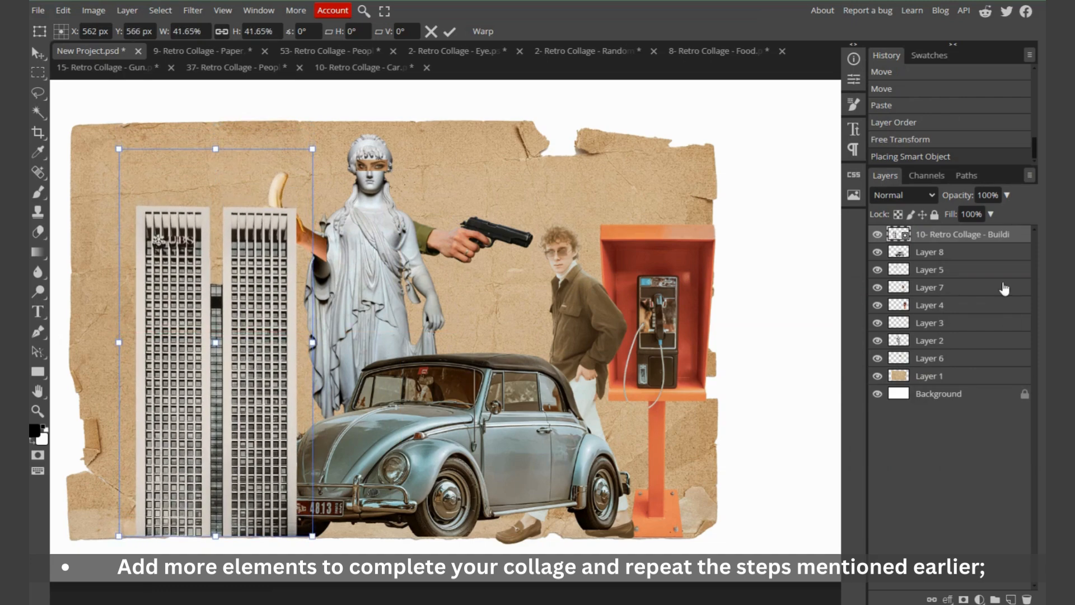
drag(988, 239, 969, 367)
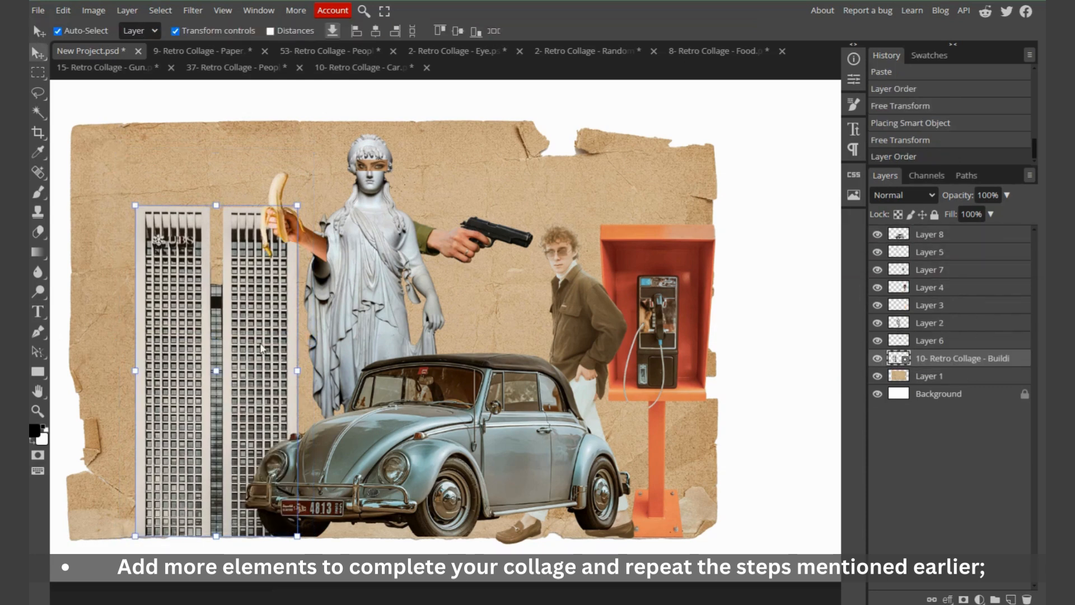
drag(213, 367, 213, 360)
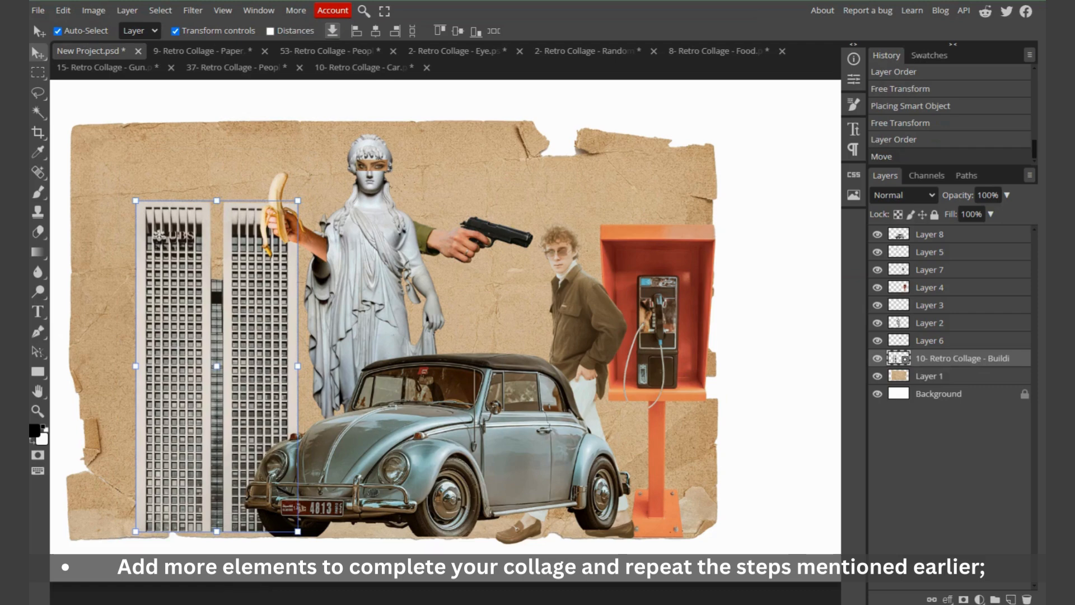
Open 2- Retro Collage - Flag.png from File Explorer's Flags folder as a separate Photopea document
key(alt+Tab)
click(698, 486)
key(alt+Left)
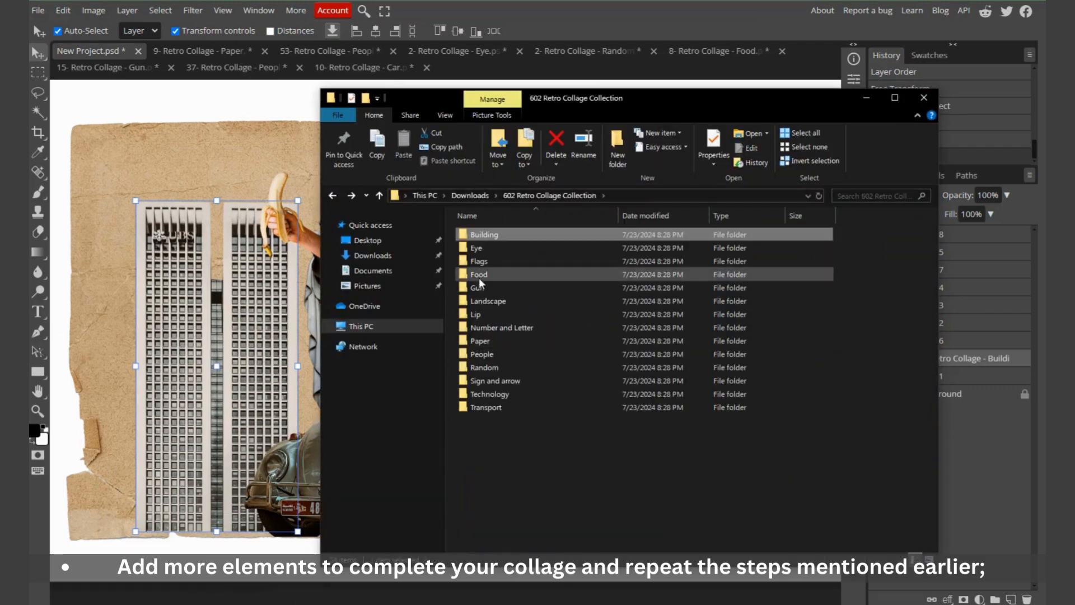
double_click(478, 261)
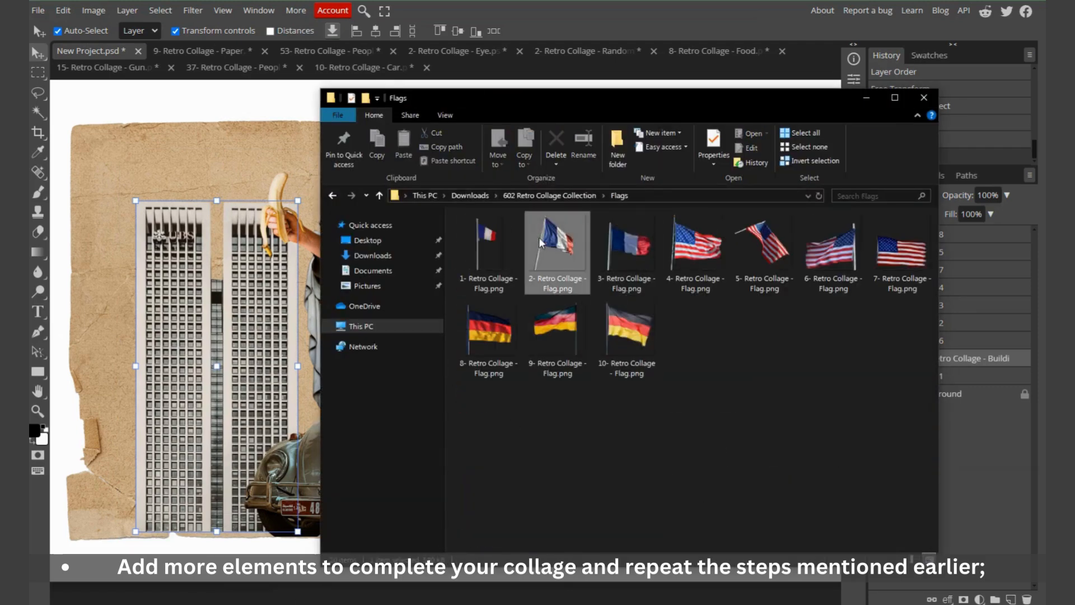
click(542, 242)
drag(567, 249, 525, 63)
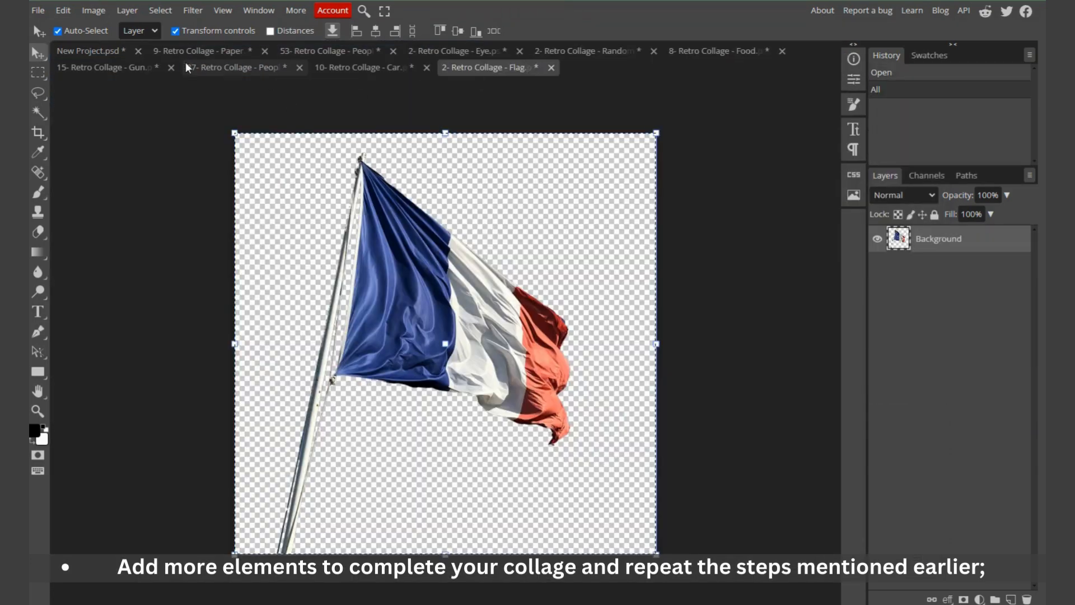
Copy the flag into New Project, scale it to 28.3% on top of the left tower and put its layer beneath the building
click(90, 50)
key(ctrl+v)
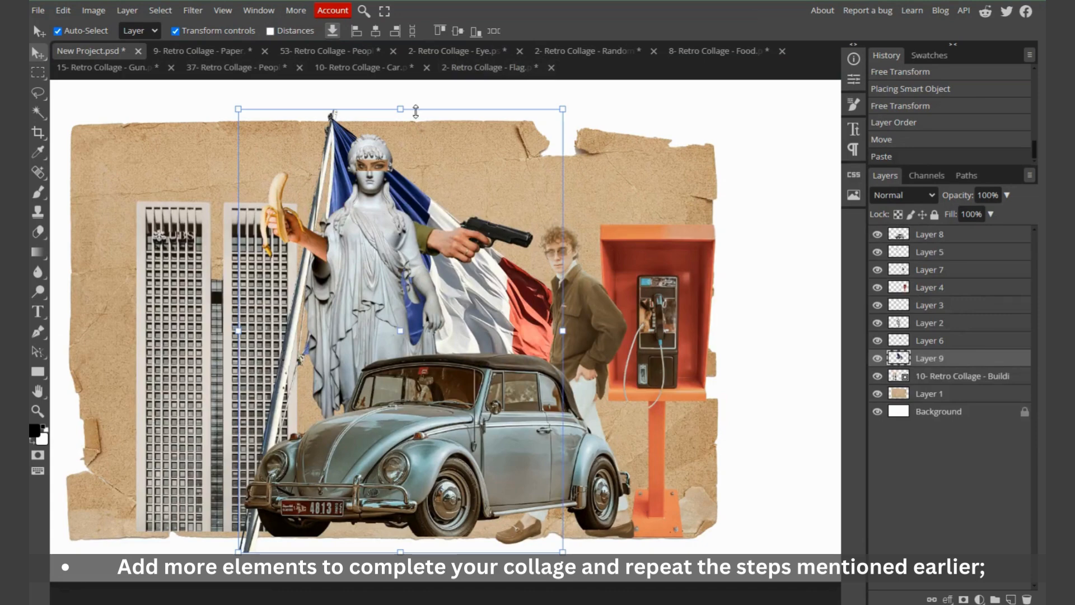
drag(397, 113, 220, 169)
scroll(221, 123, up, 3)
scroll(249, 191, down, 2)
drag(213, 225, 199, 209)
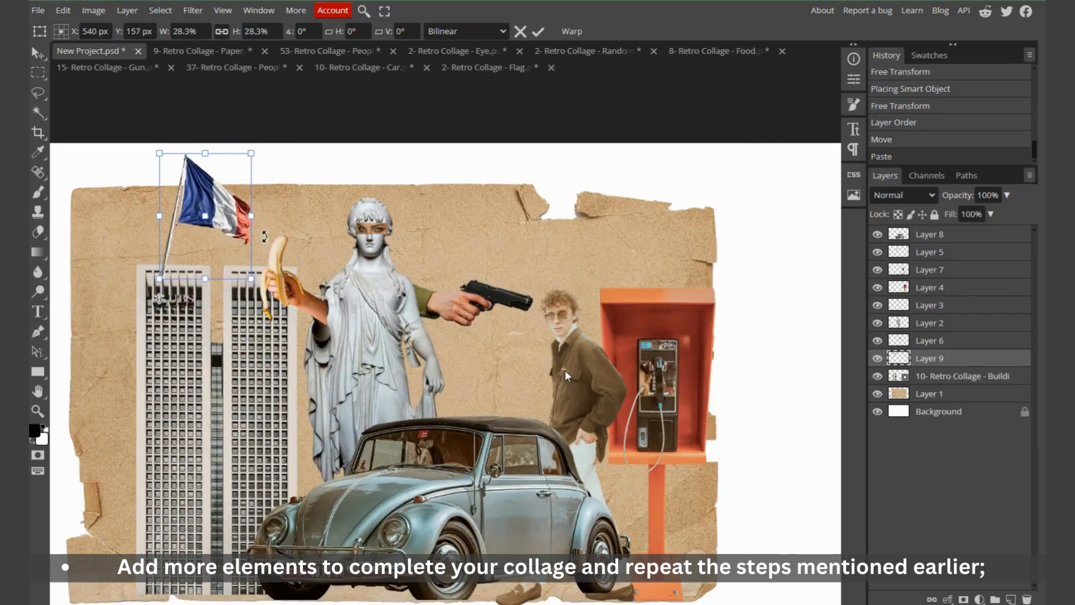
drag(957, 360, 978, 378)
click(733, 246)
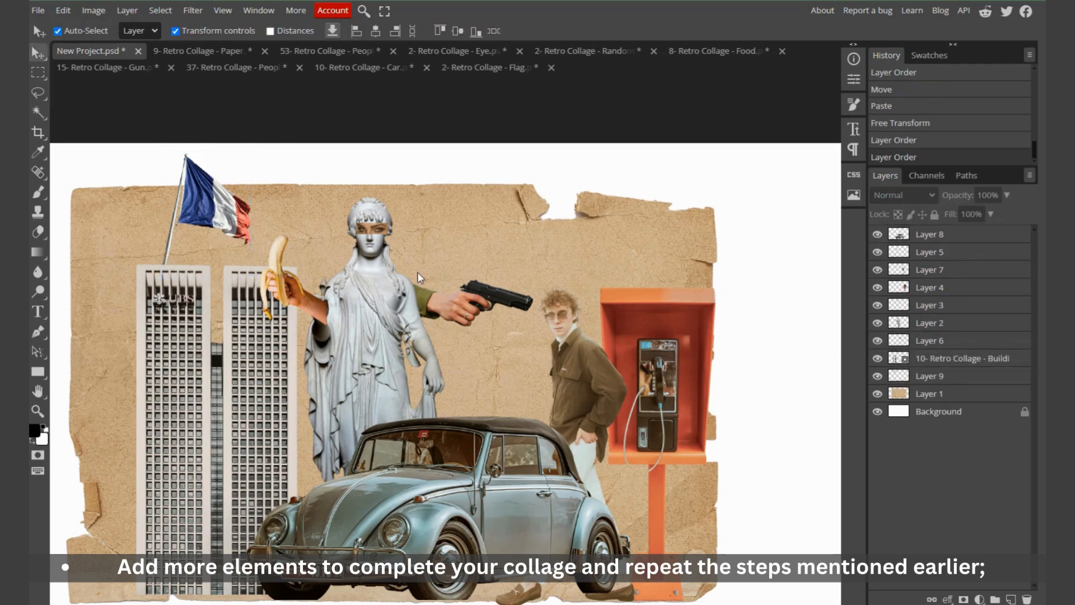
Place 30- Retro Collage - Number.png from File Explorer's Number and Letter folder into the New Project document
scroll(423, 280, down, 2)
drag(391, 385, 433, 382)
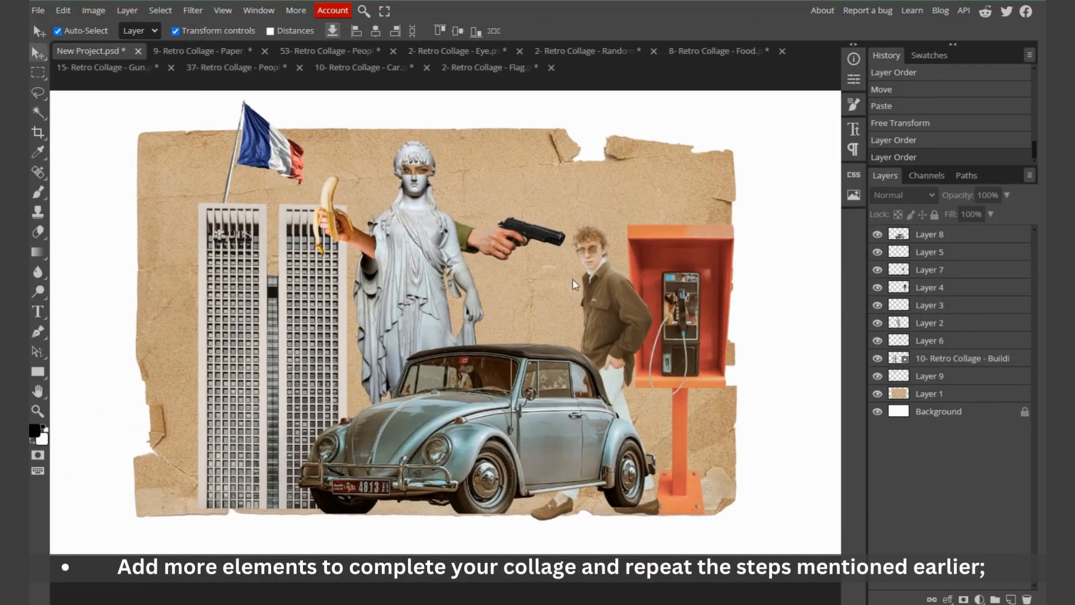
click(255, 604)
key(alt+Left)
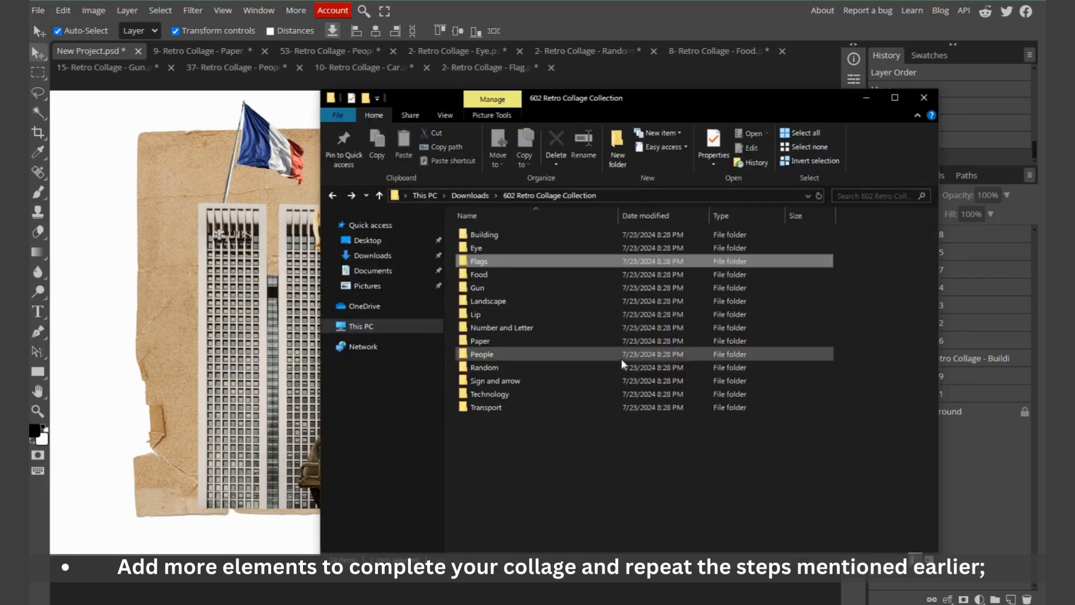
double_click(492, 329)
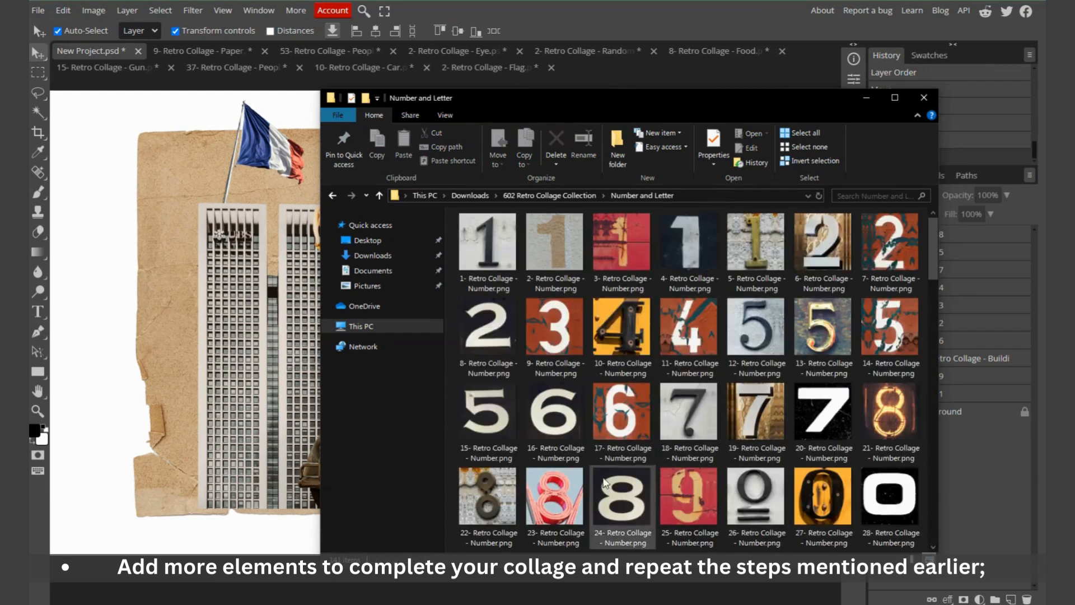
scroll(714, 451, down, 3)
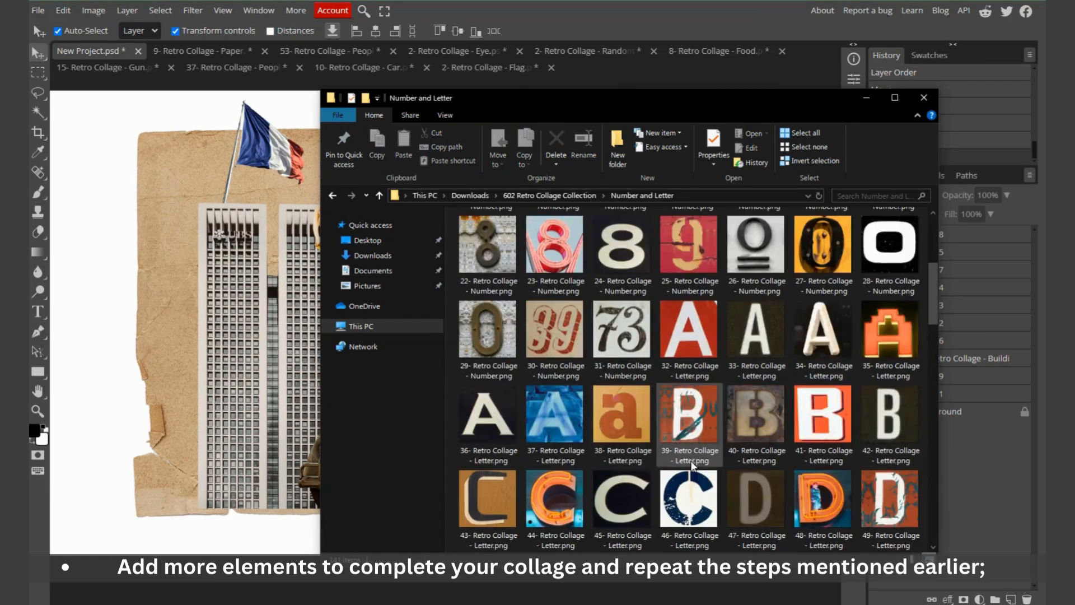
click(578, 320)
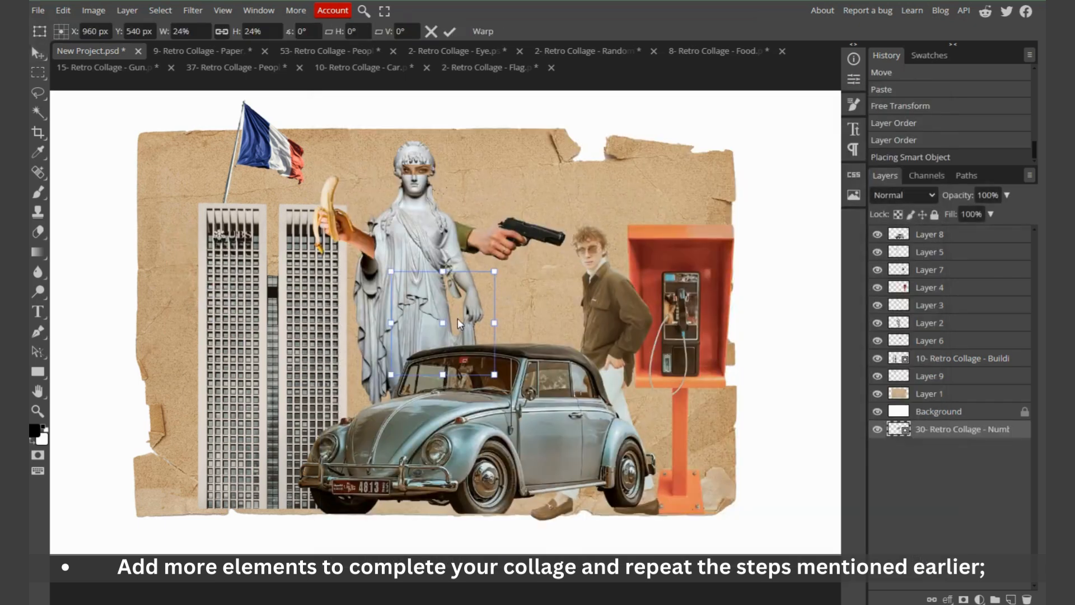
Move the 39 cut-out's layer directly above the paper, scale it to 18.45%, rotate it 20.6° and set it between the statue and the man
drag(458, 324, 528, 299)
drag(977, 429, 974, 391)
drag(548, 292, 559, 291)
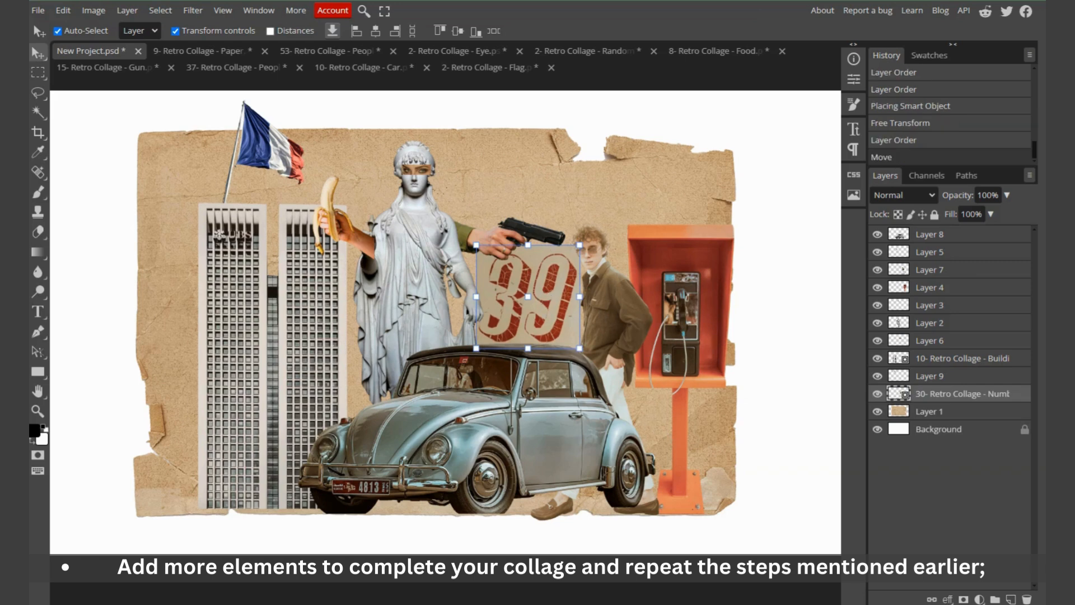
drag(580, 247, 580, 288)
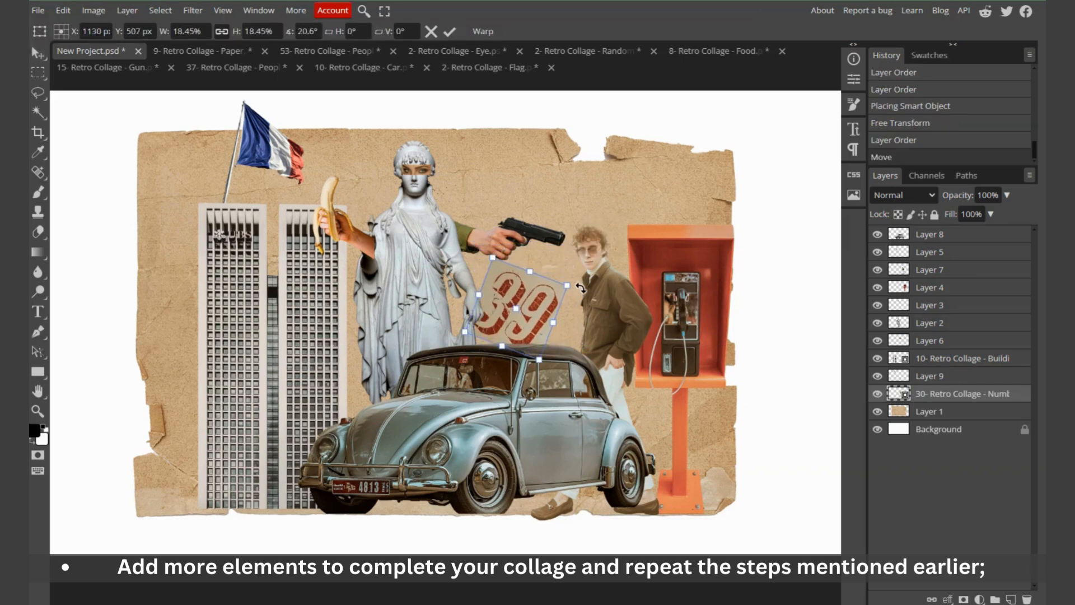
drag(526, 314, 543, 304)
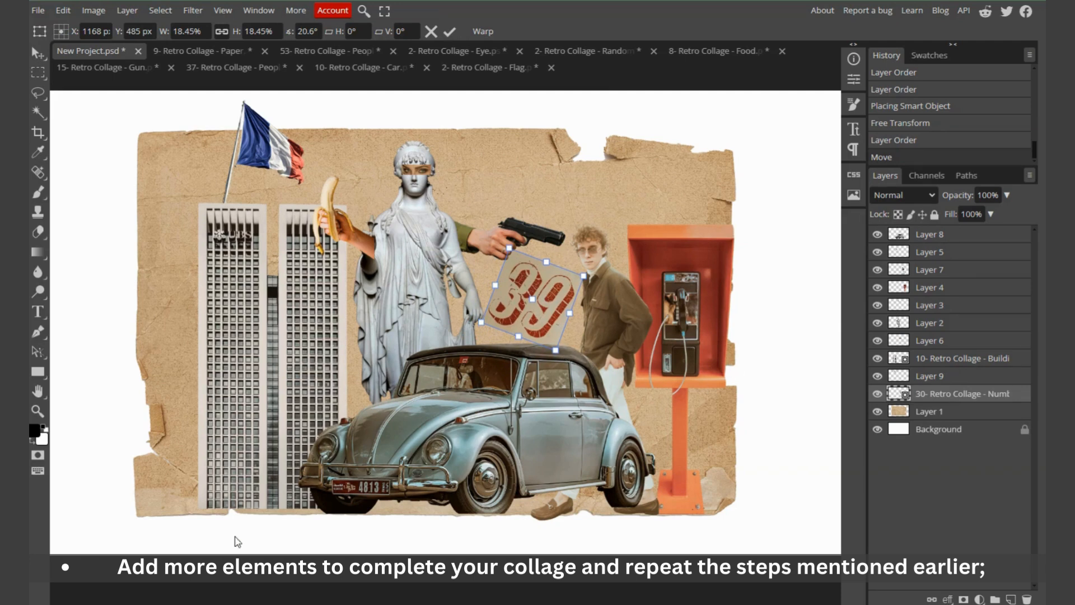
Place 75- Retro Collage - Letter.png from the Number and Letter folder, scaled to 9.9% and rotated 19.6°, just right of the statue's head
click(250, 604)
scroll(756, 507, down, 3)
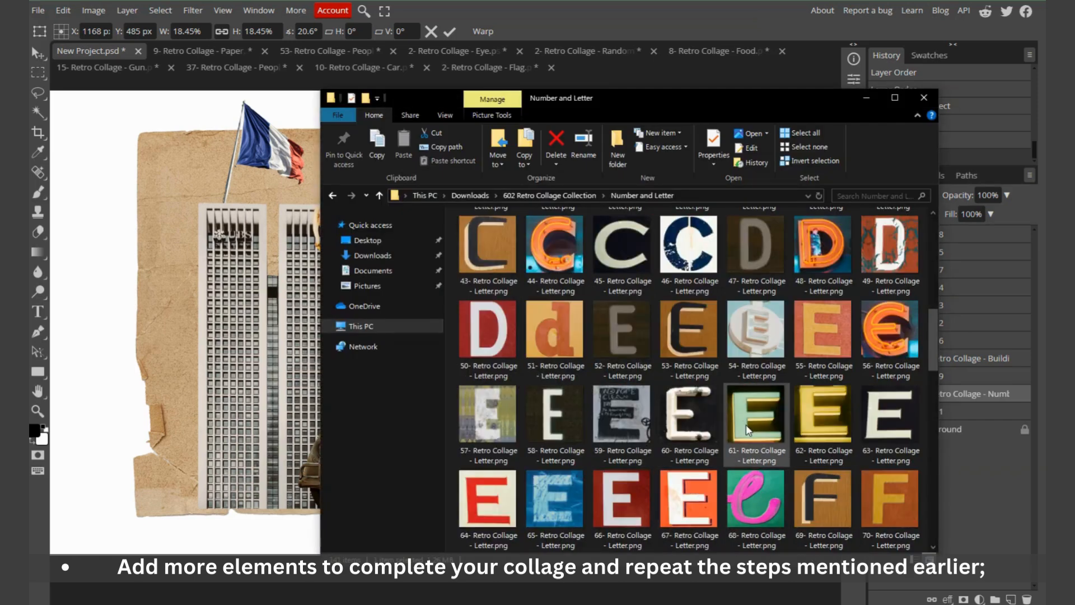
scroll(610, 404, down, 3)
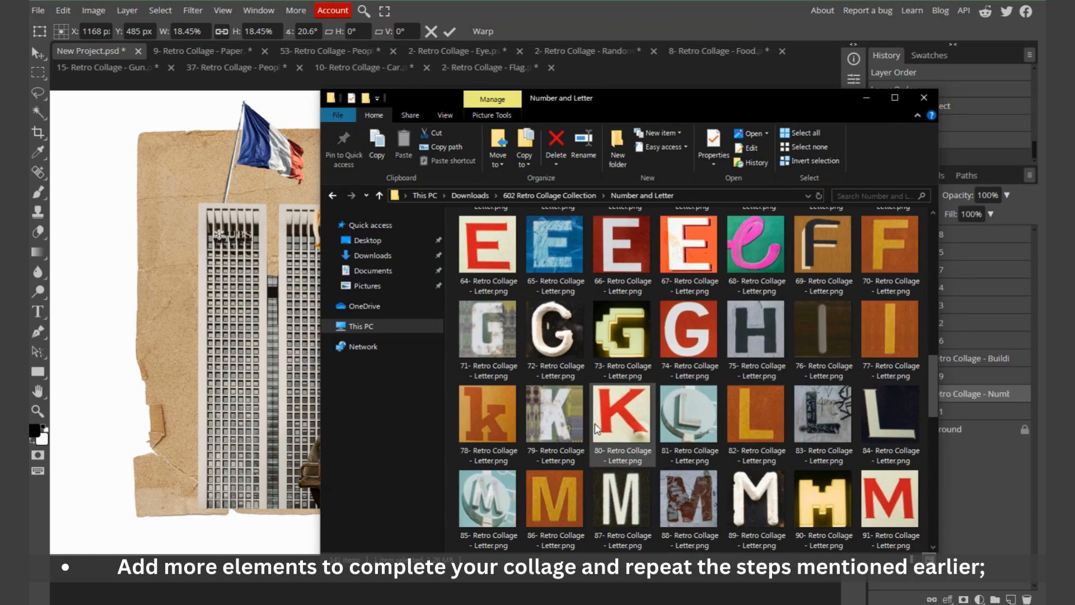
scroll(676, 440, down, 2)
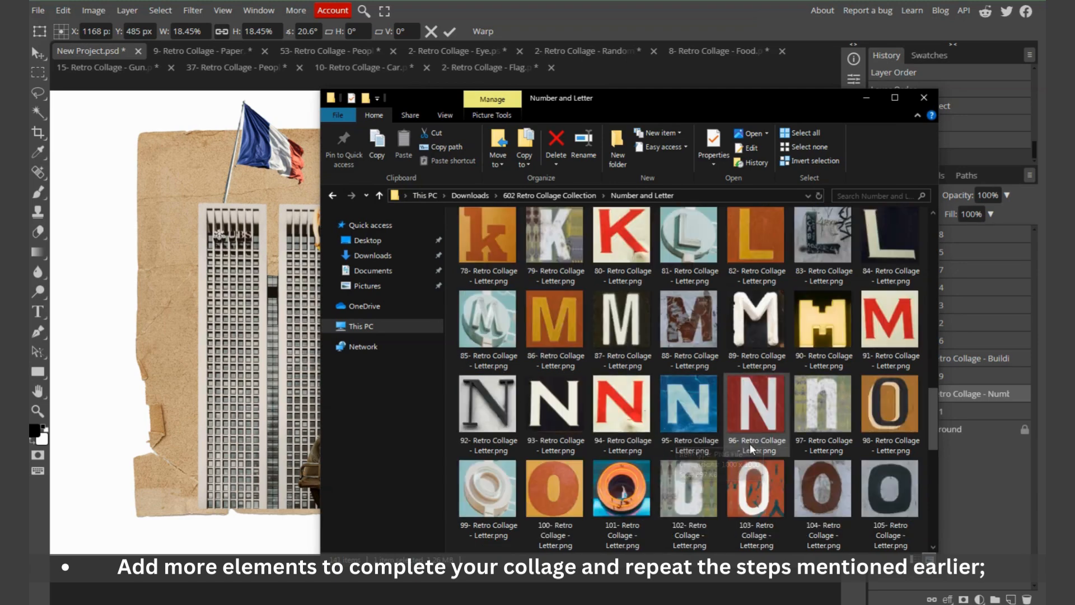
scroll(650, 448, up, 5)
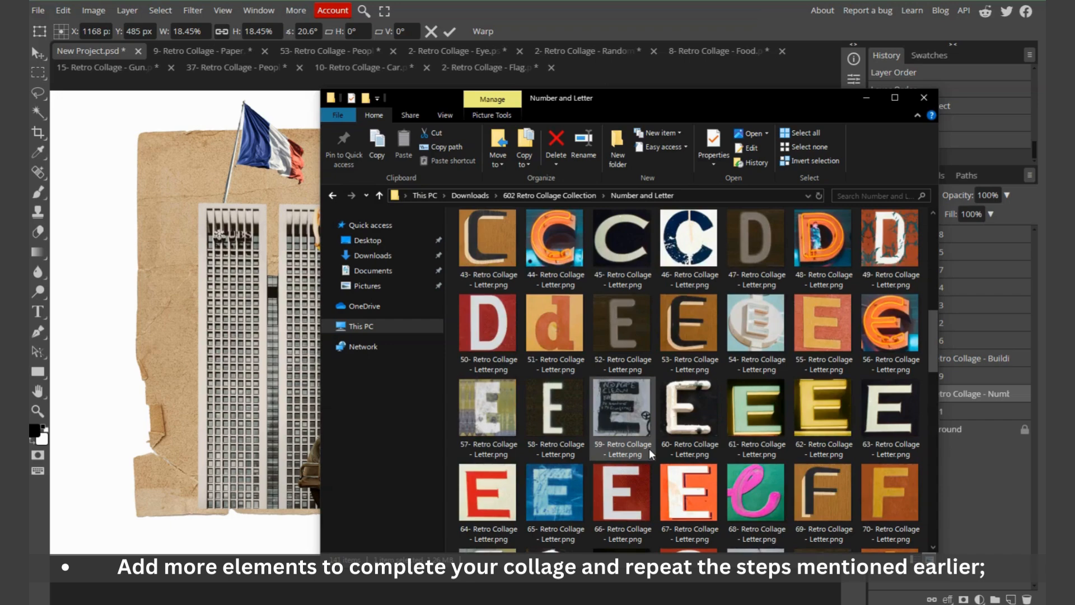
scroll(650, 449, up, 3)
scroll(650, 449, down, 6)
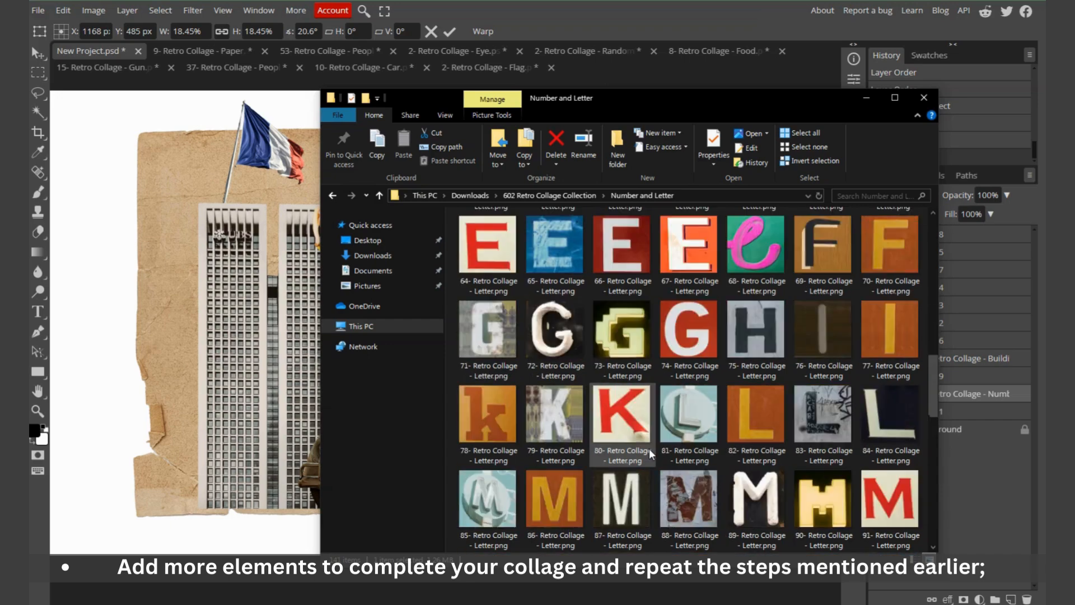
scroll(650, 448, down, 2)
scroll(650, 449, up, 2)
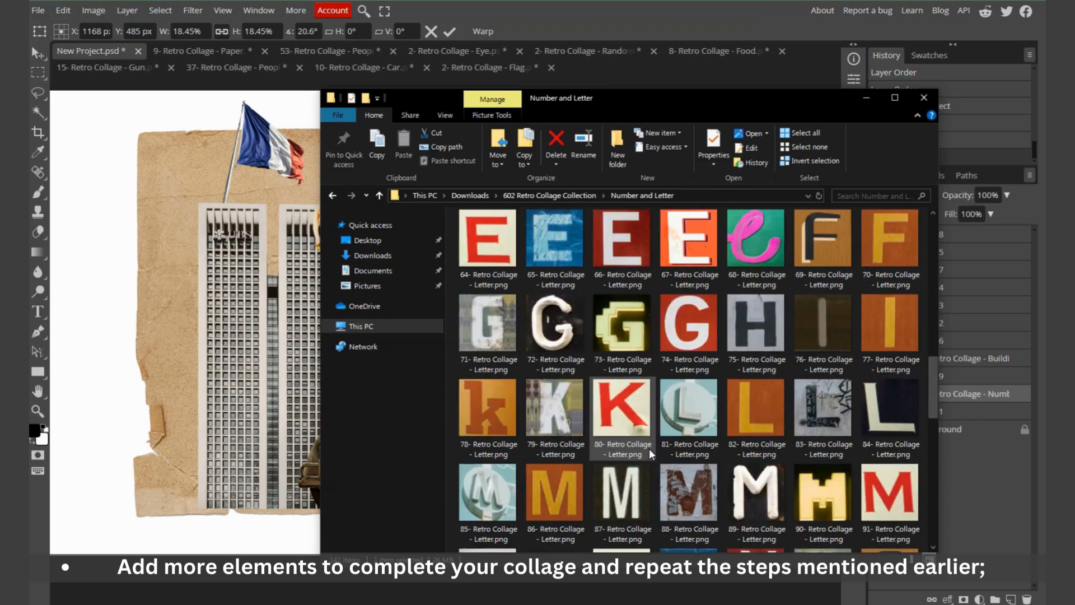
drag(756, 326, 221, 230)
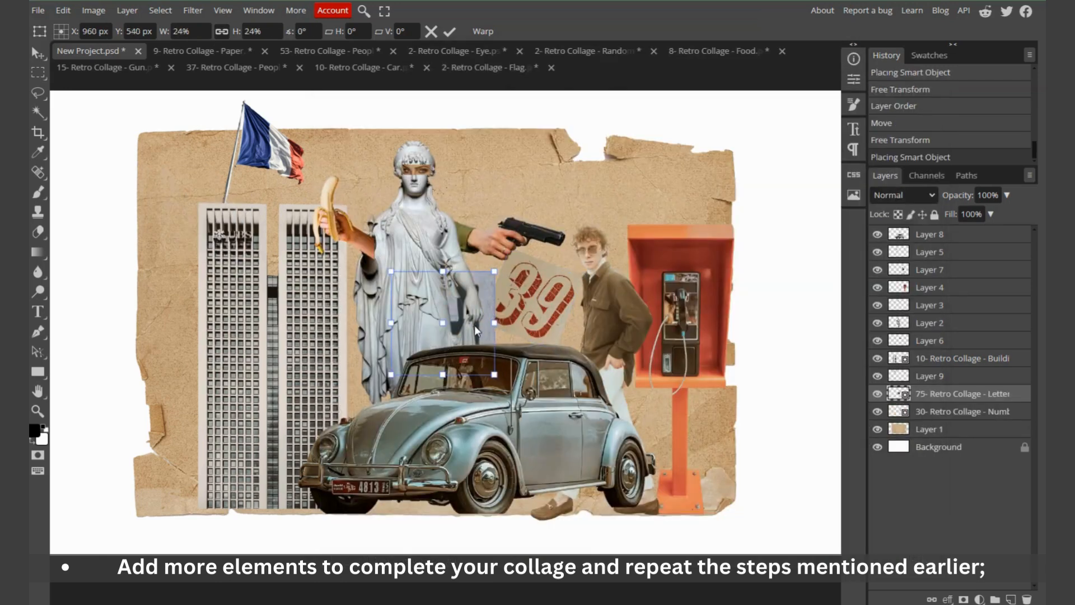
drag(475, 325, 538, 164)
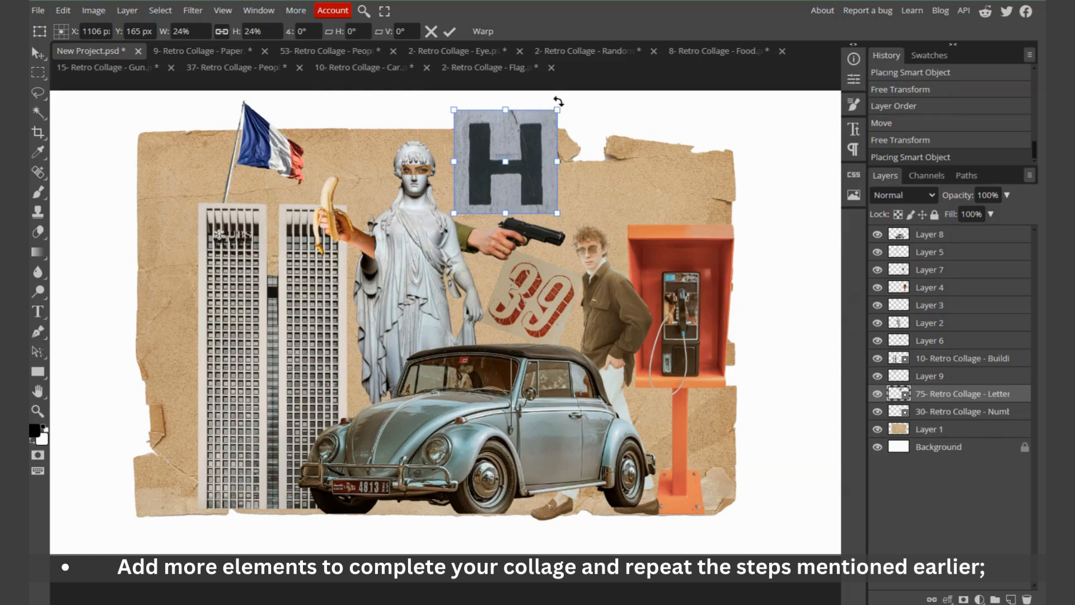
drag(557, 110, 499, 209)
Place 77- Retro Collage - Letter.png at 9.4% scale beside the letter H, with its layer below the H layer
click(274, 600)
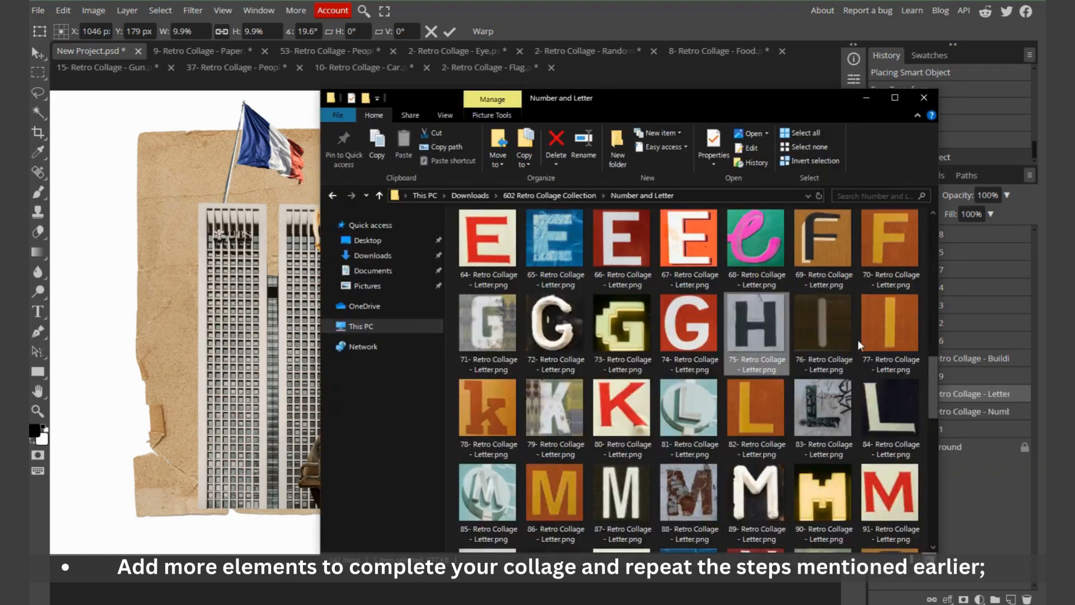
drag(888, 336, 493, 208)
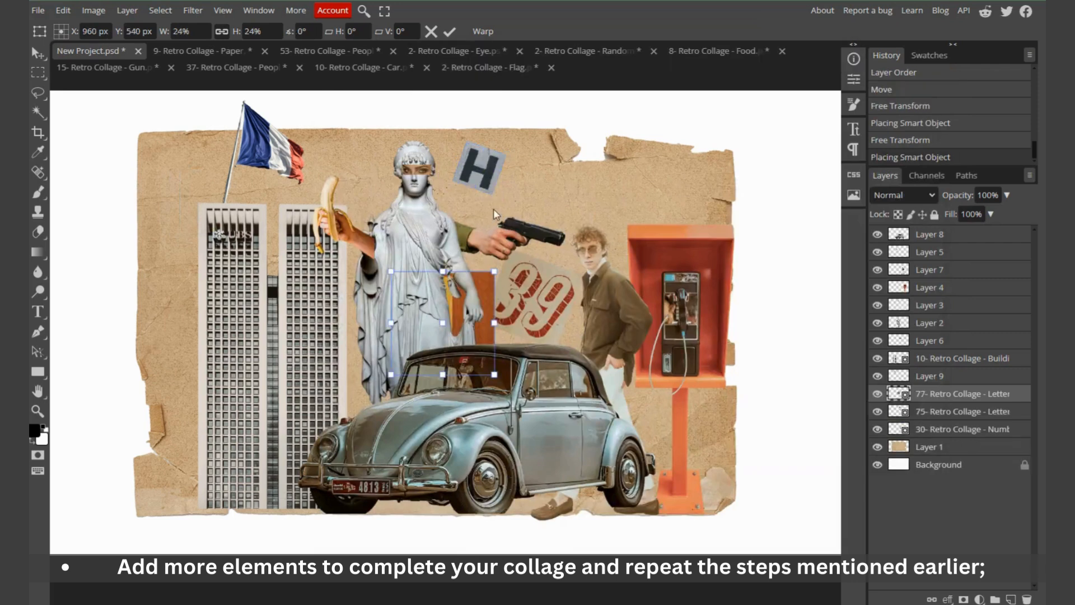
drag(479, 289, 513, 187)
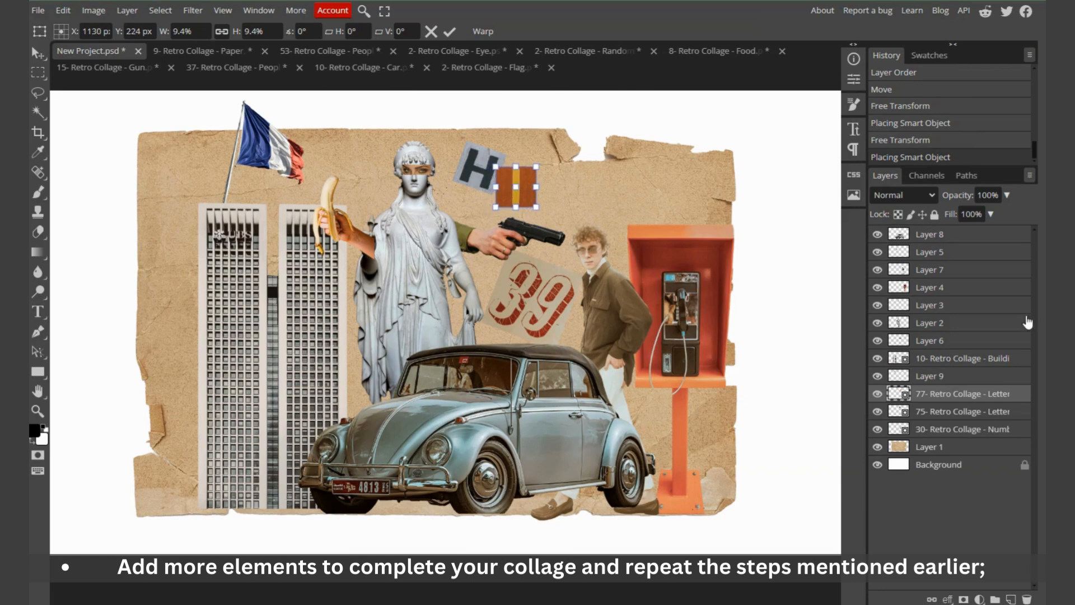
drag(971, 392, 963, 416)
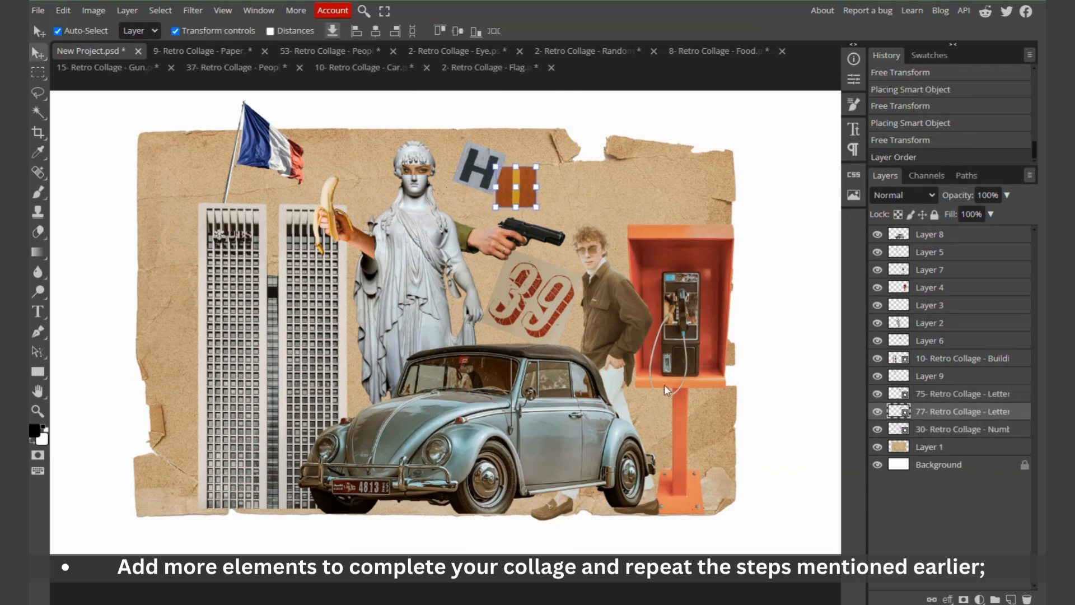
click(590, 196)
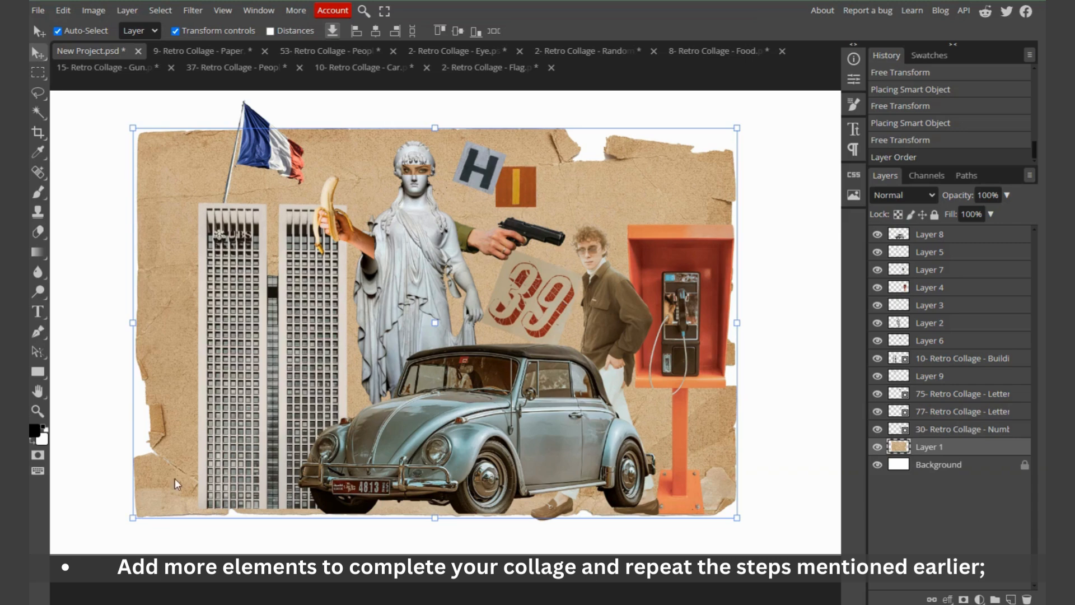
Open 27- Retro Collage - Technology.png from File Explorer's Technology folder as a separate Photopea document
key(alt+Tab)
key(alt+Left)
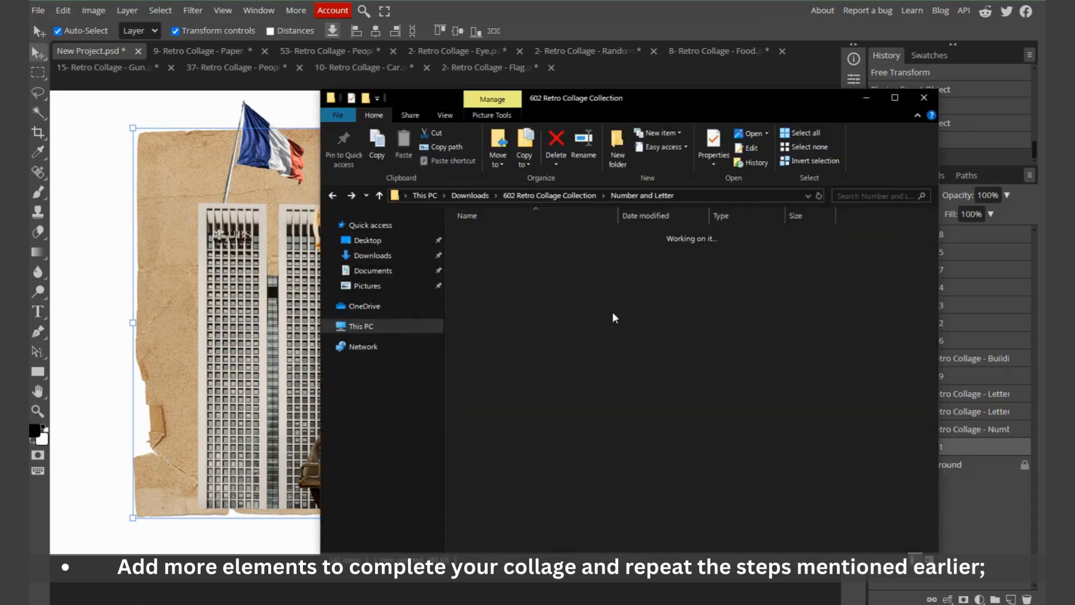
double_click(496, 393)
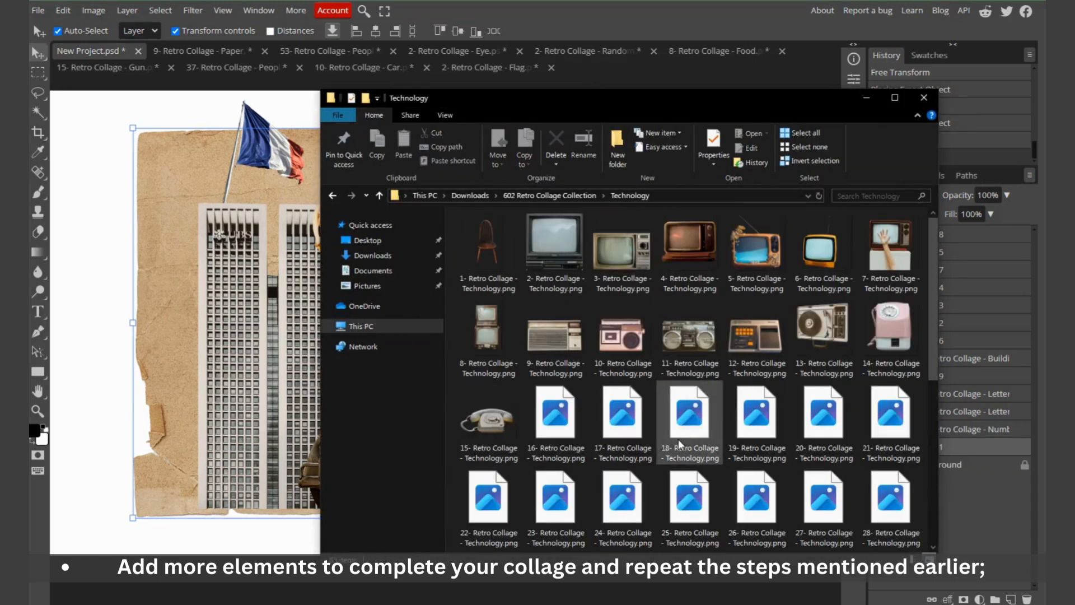
scroll(680, 439, down, 3)
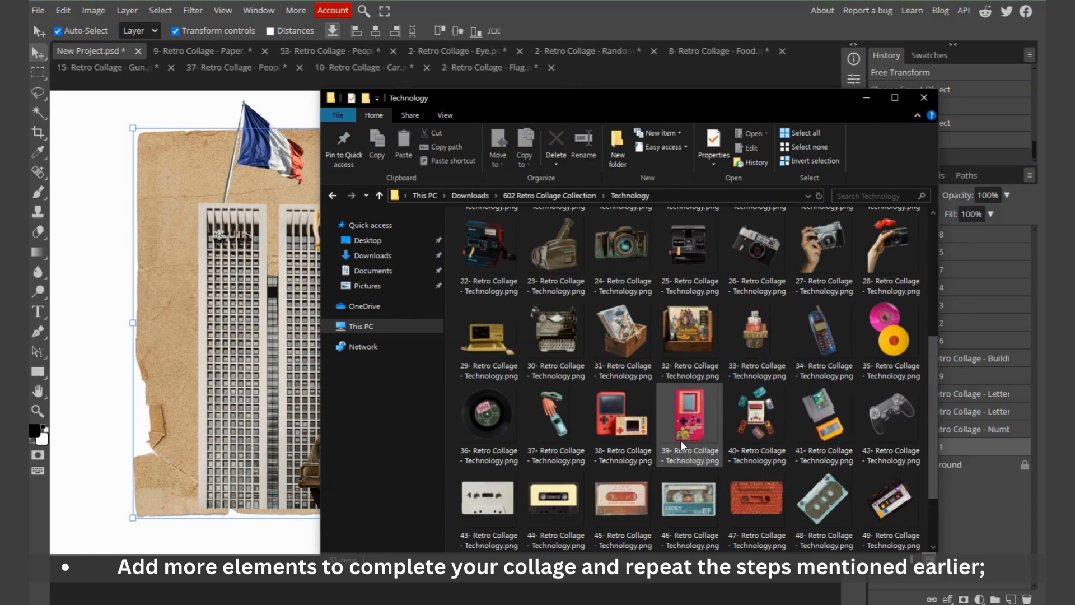
click(822, 252)
drag(823, 253, 605, 68)
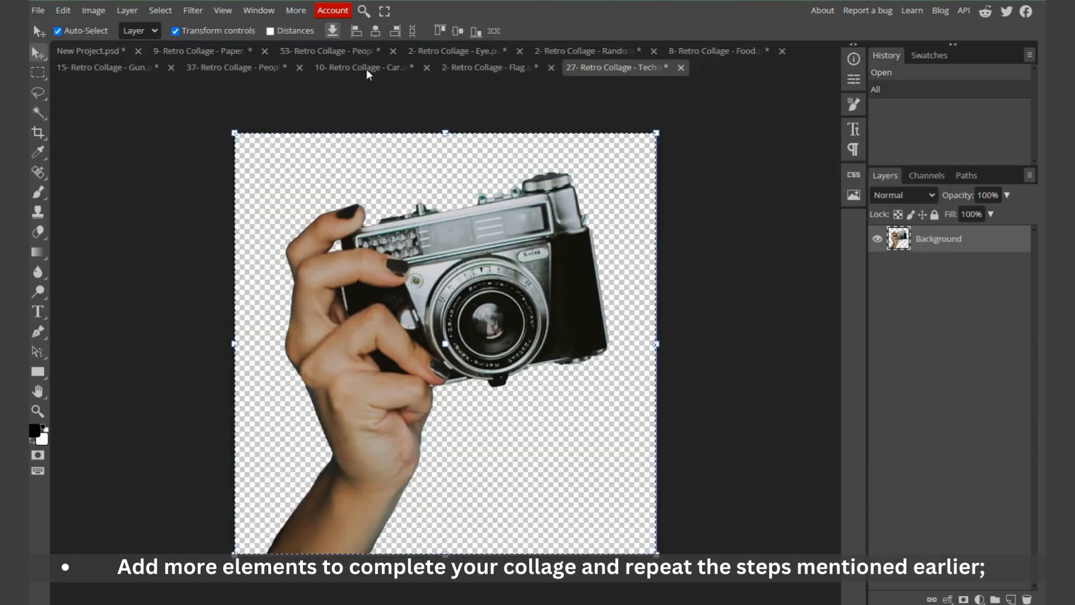
Paste the hand-held camera cut-out into New Project, scale it to 35.94%, rotate it -28.8° and set it above the payphone
click(83, 51)
key(ctrl+v)
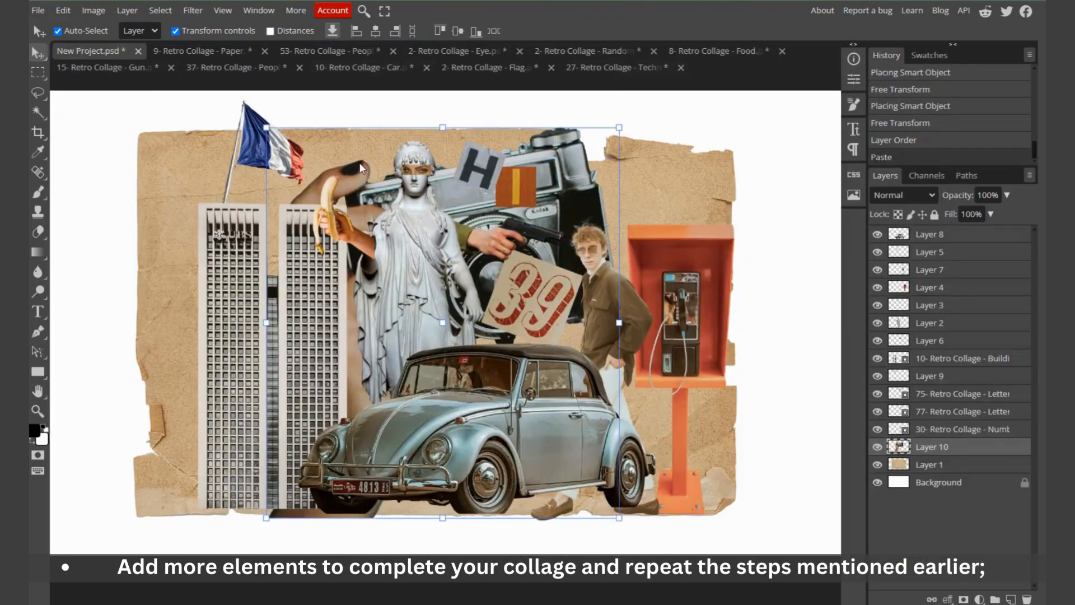
drag(447, 128, 446, 378)
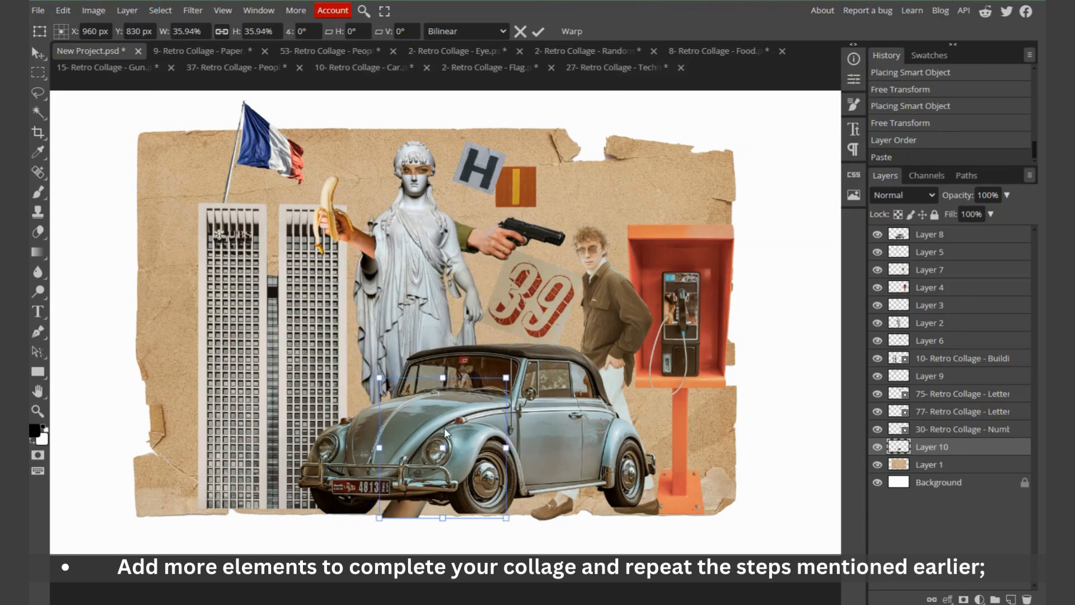
drag(446, 426, 694, 161)
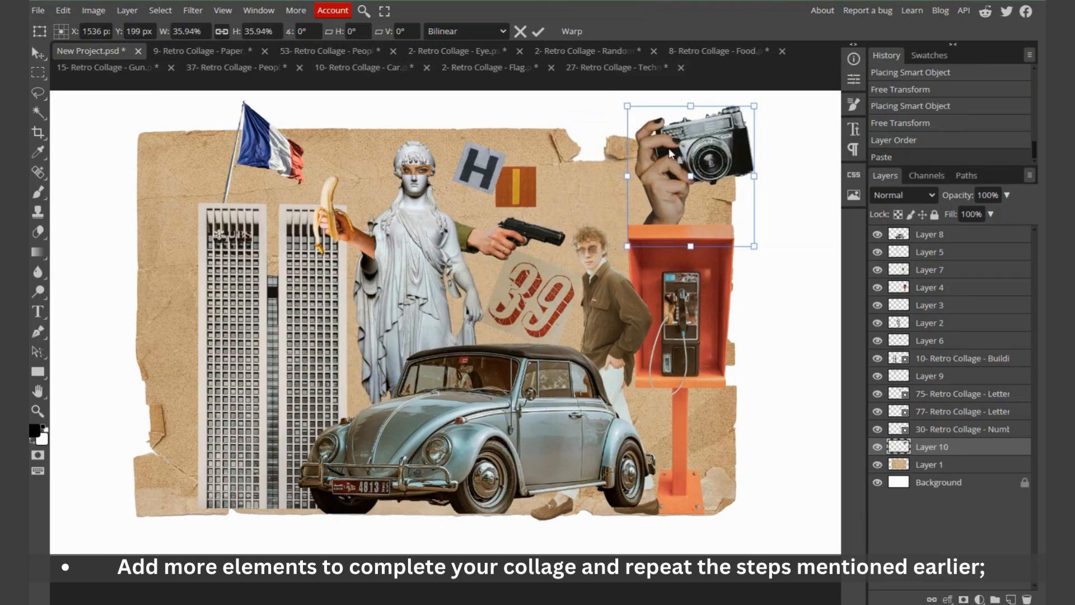
drag(767, 102, 728, 79)
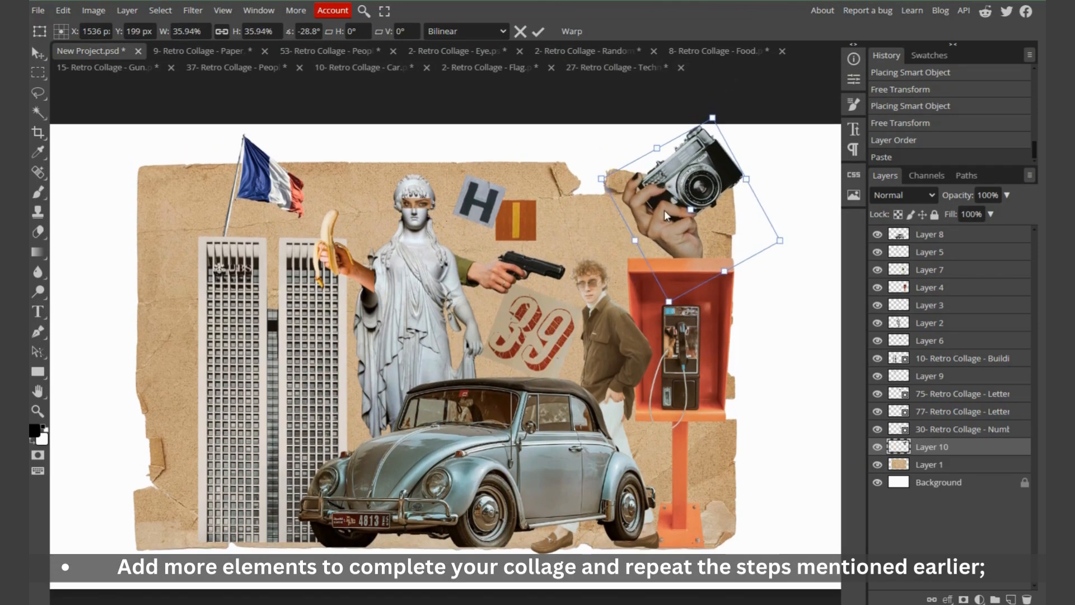
drag(665, 210, 638, 201)
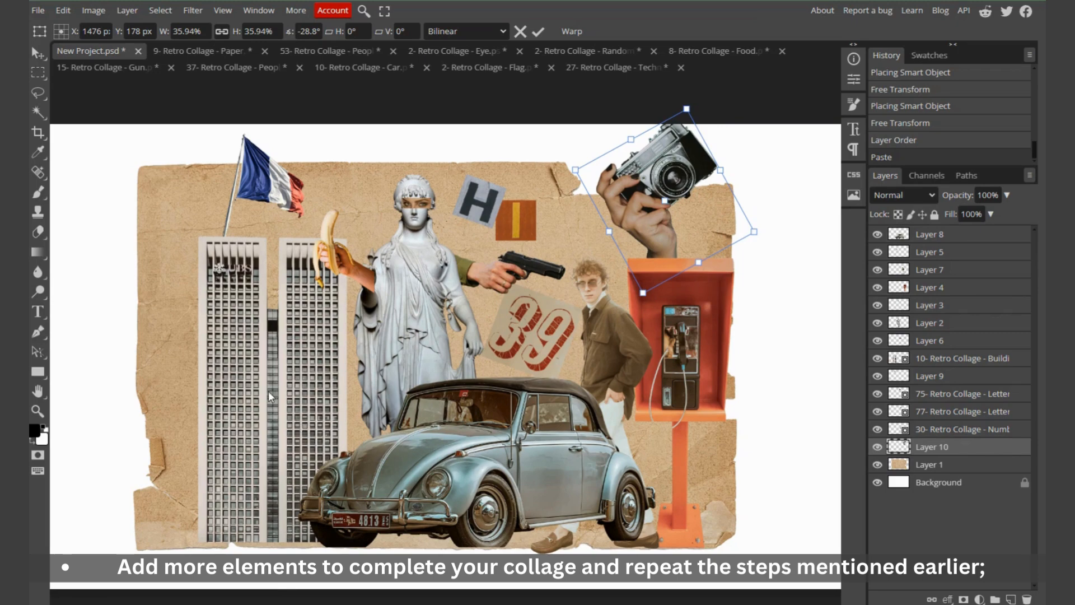
mouse_move(260, 173)
mouse_down()
mouse_move(310, 180)
mouse_move(266, 177)
mouse_up()
key(Return)
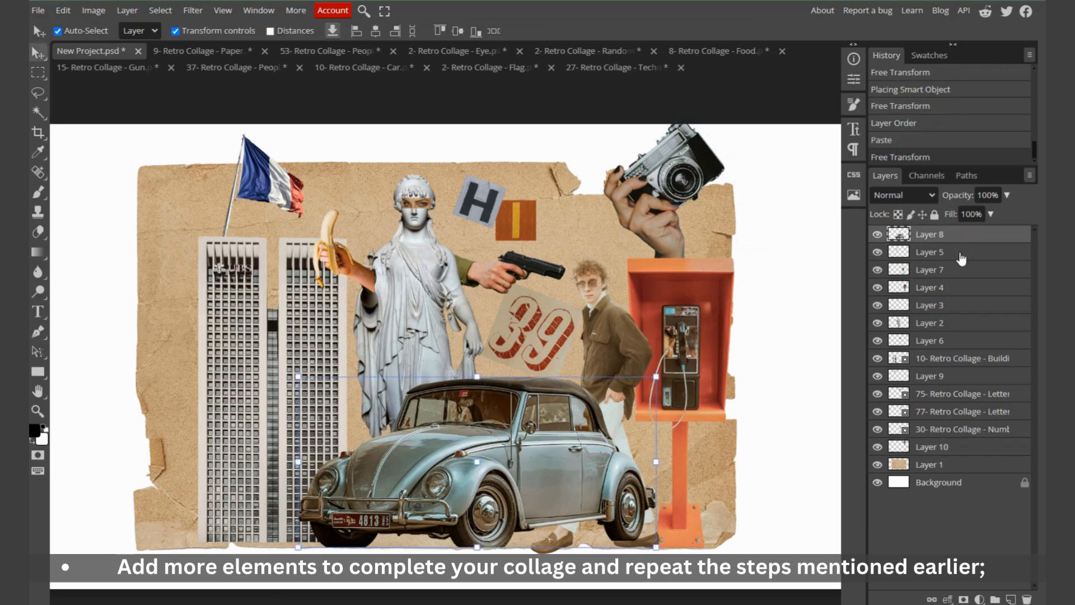
Move the flag cut-out from the far tower to the one nearer the statue
click(962, 254)
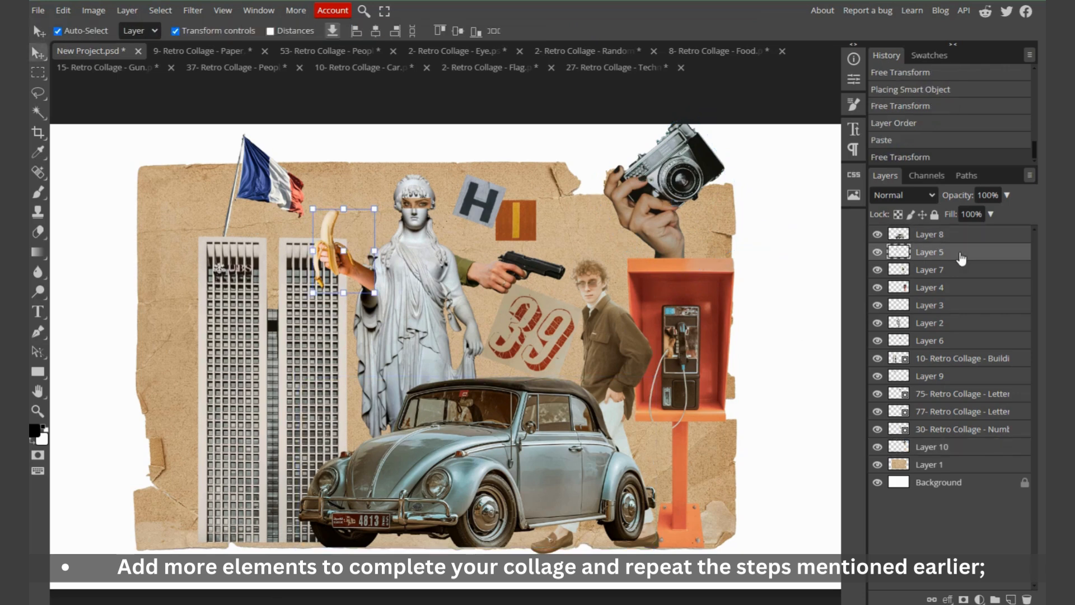
click(955, 448)
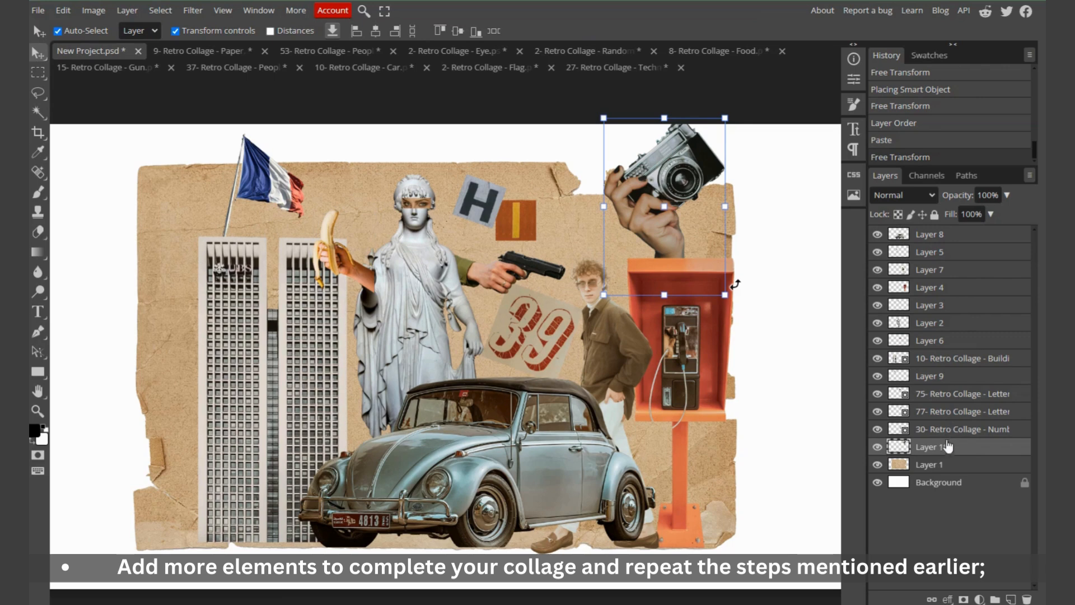
click(897, 378)
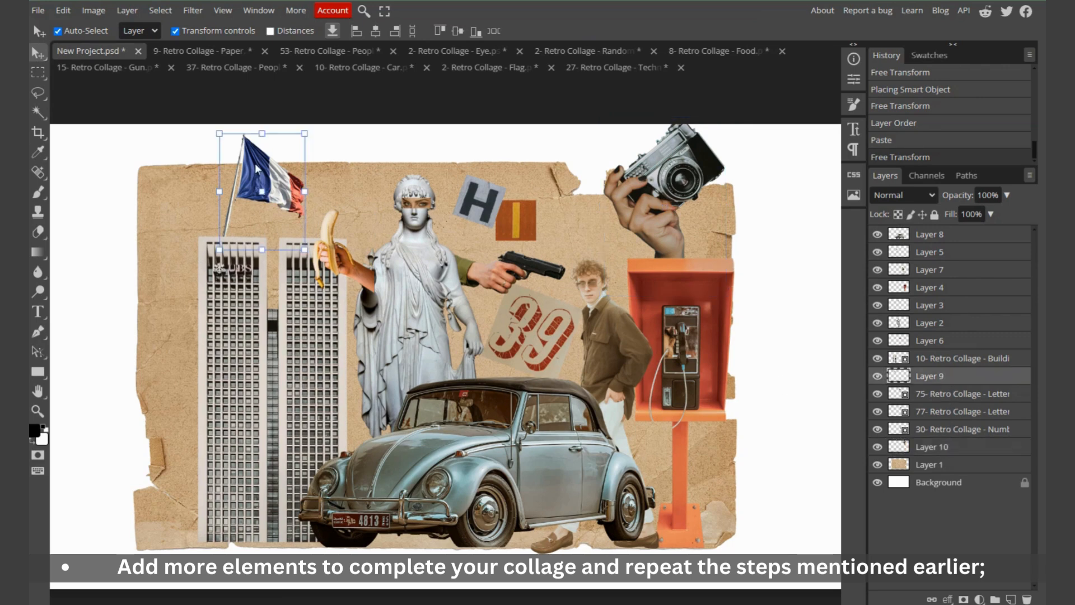
drag(257, 170, 339, 166)
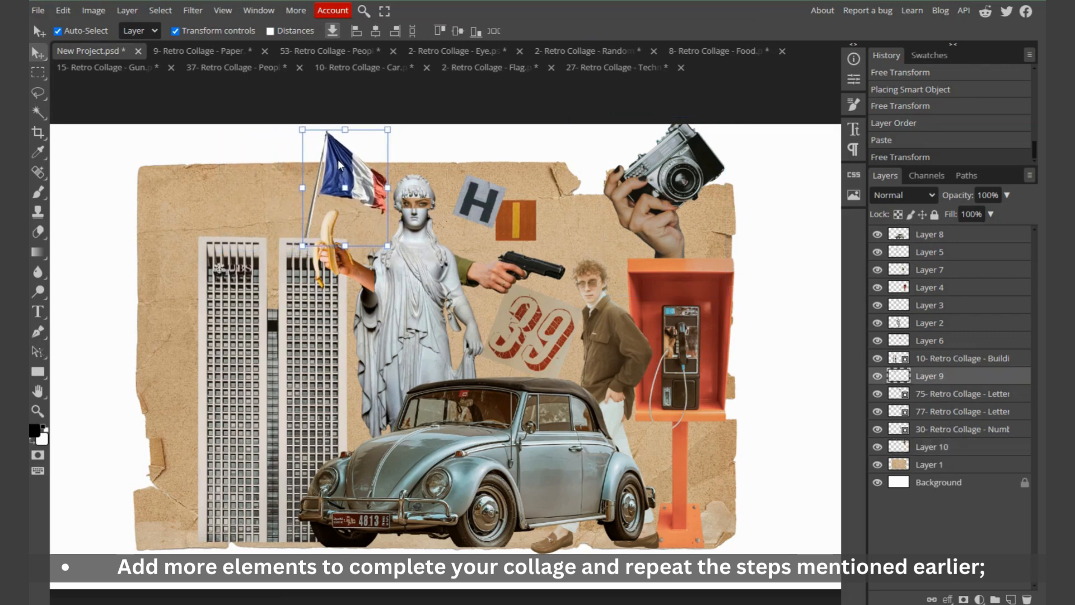
Open the People folder of the 602 Retro Collage Collection in File Explorer and browse its cut-outs
click(286, 602)
click(742, 418)
key(alt+Left)
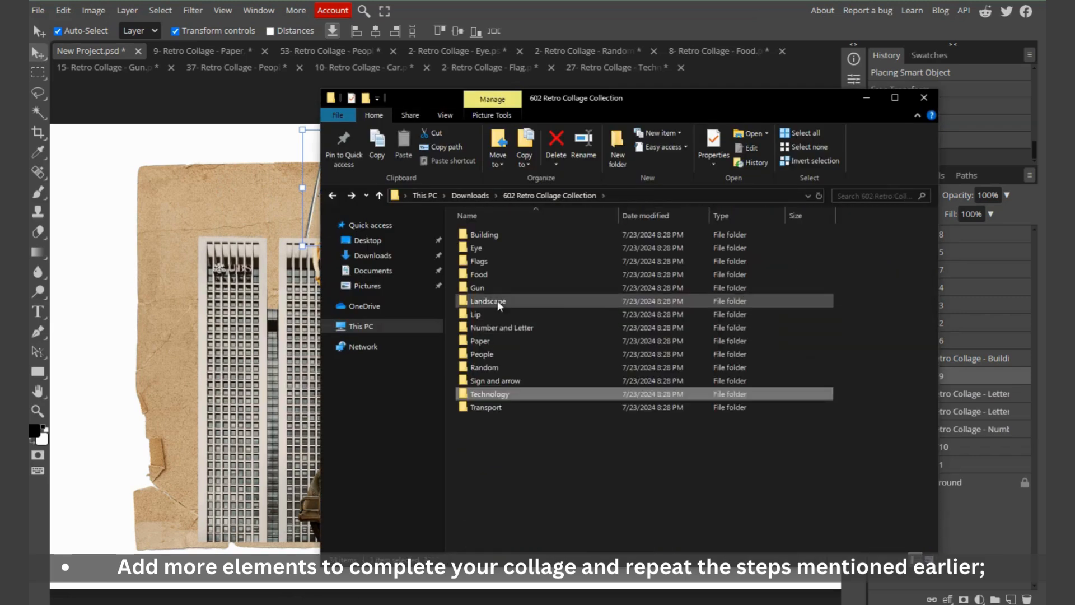
double_click(493, 351)
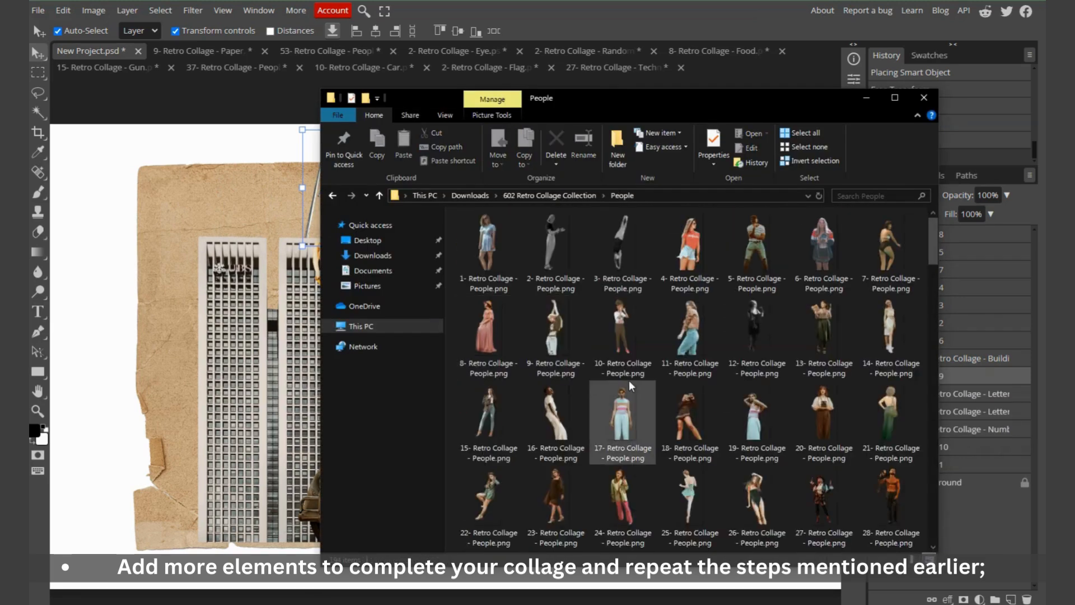
scroll(629, 381, down, 3)
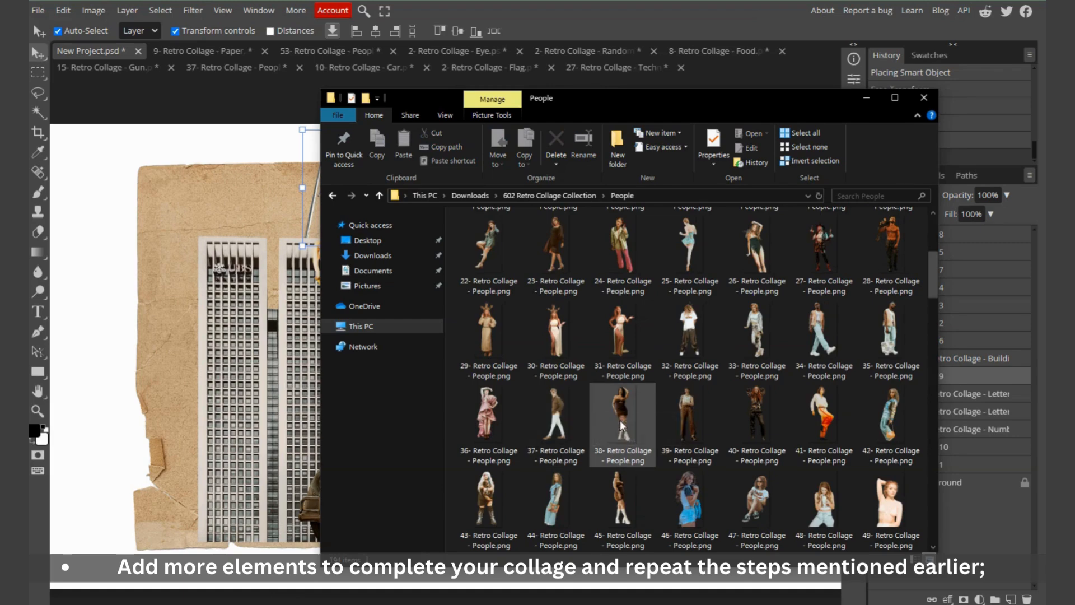
scroll(644, 436, down, 3)
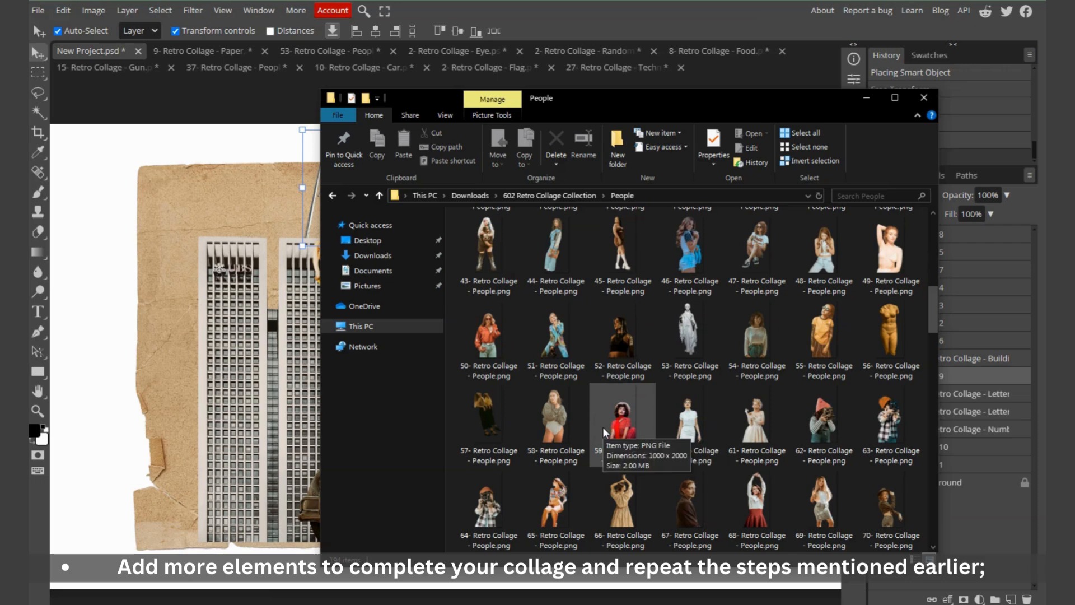
scroll(598, 407, down, 3)
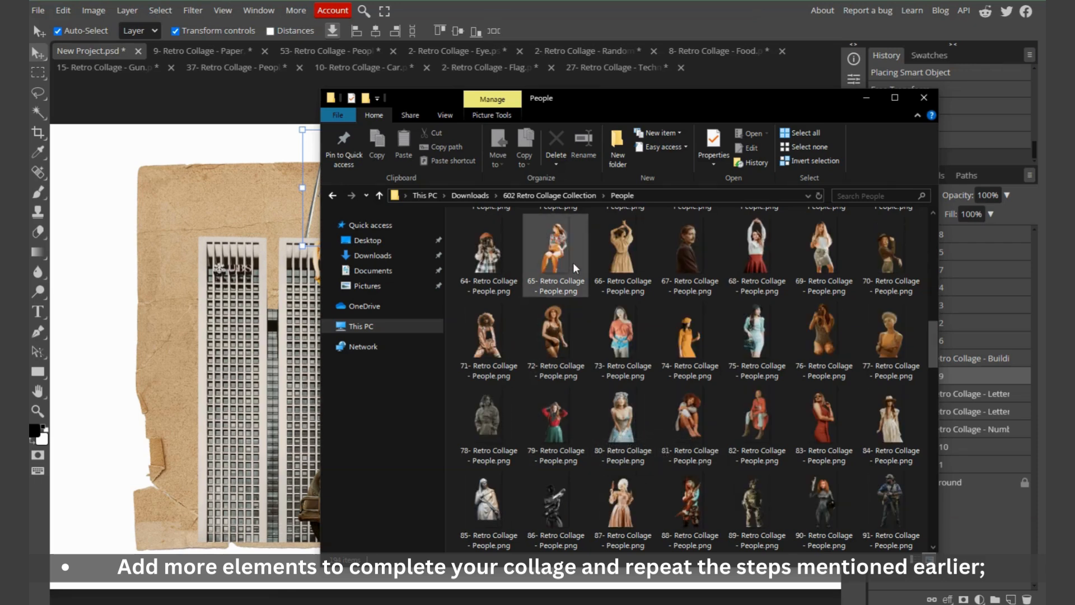
Open 65- Retro Collage - People.png as a separate Photopea document and select its whole canvas
click(560, 251)
drag(560, 251, 716, 68)
key(ctrl+a)
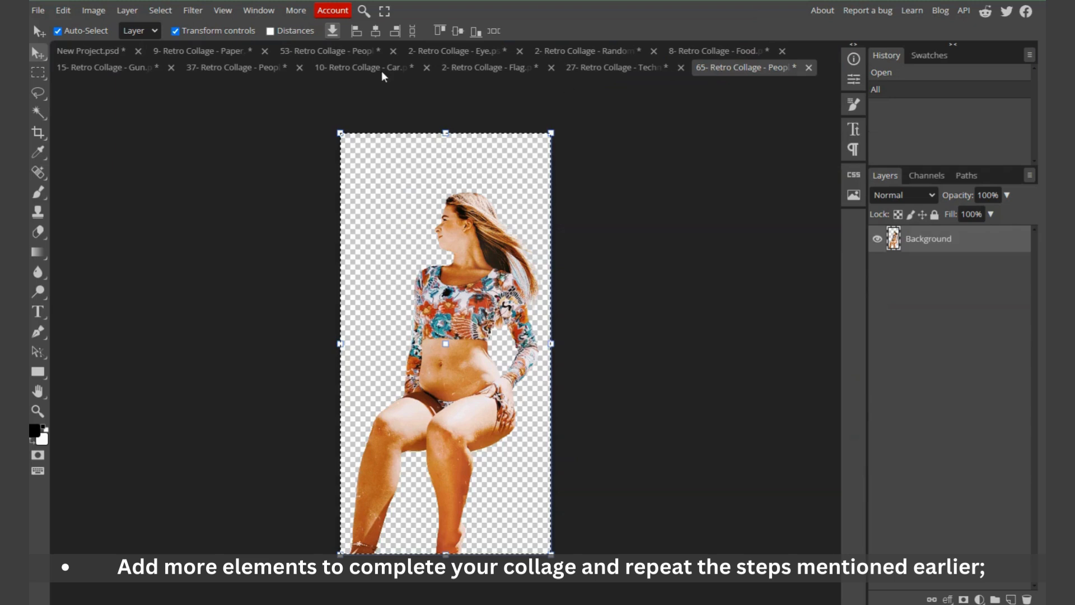
click(104, 70)
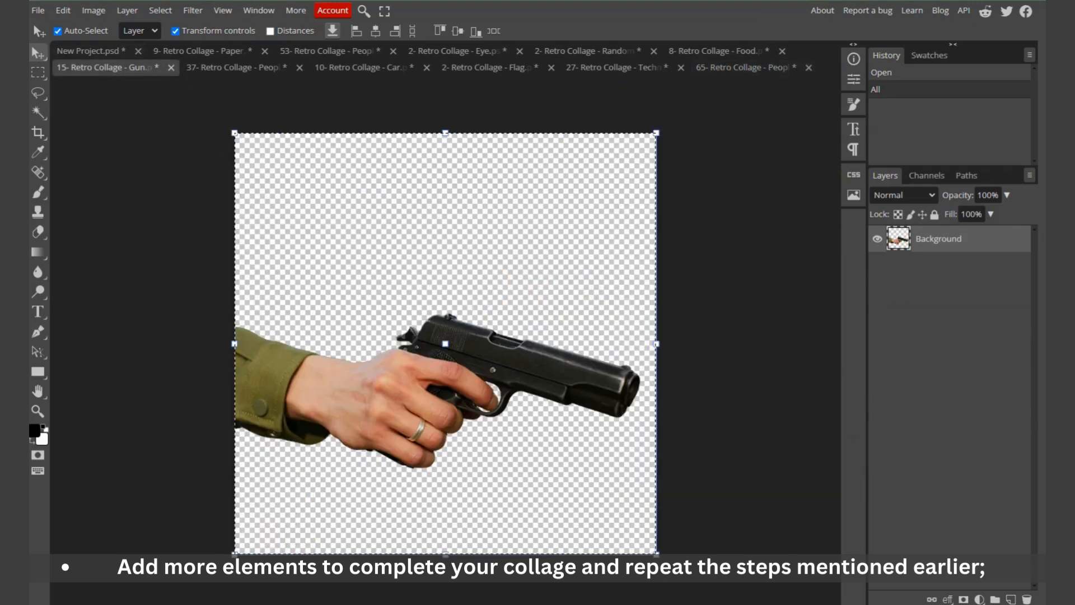
Open 103- Retro Collage - People.png from the People folder as a separate Photopea document and copy its entire image
key(alt+Tab)
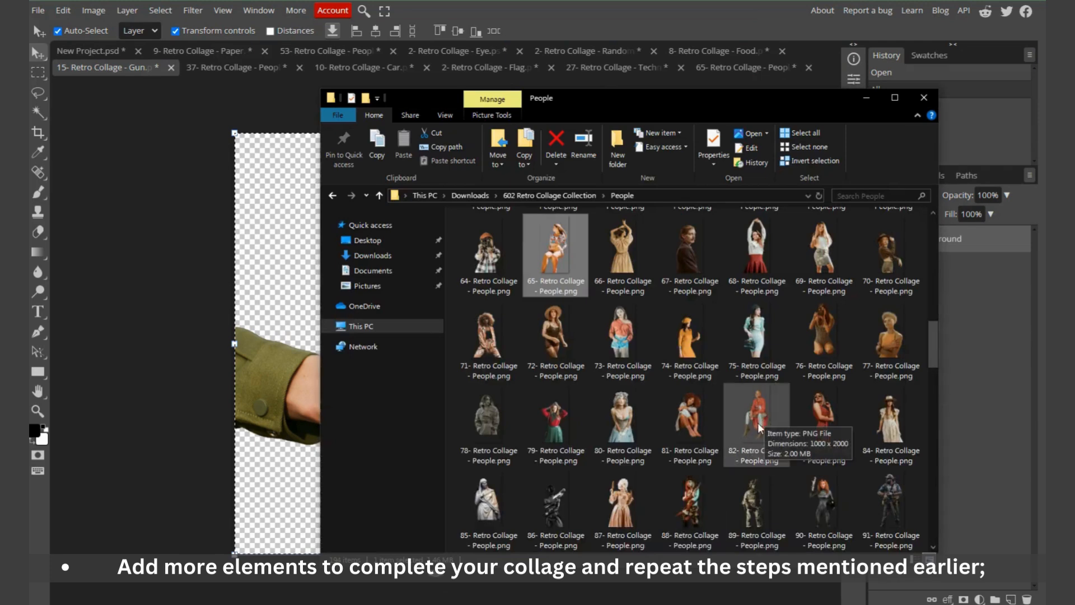
scroll(765, 422, down, 3)
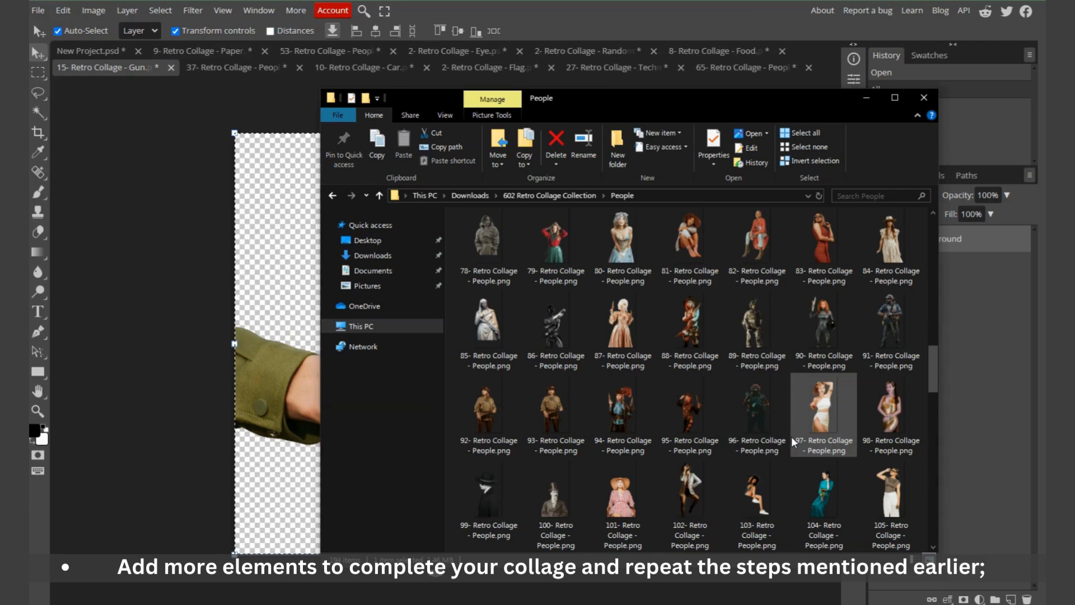
drag(756, 493, 829, 69)
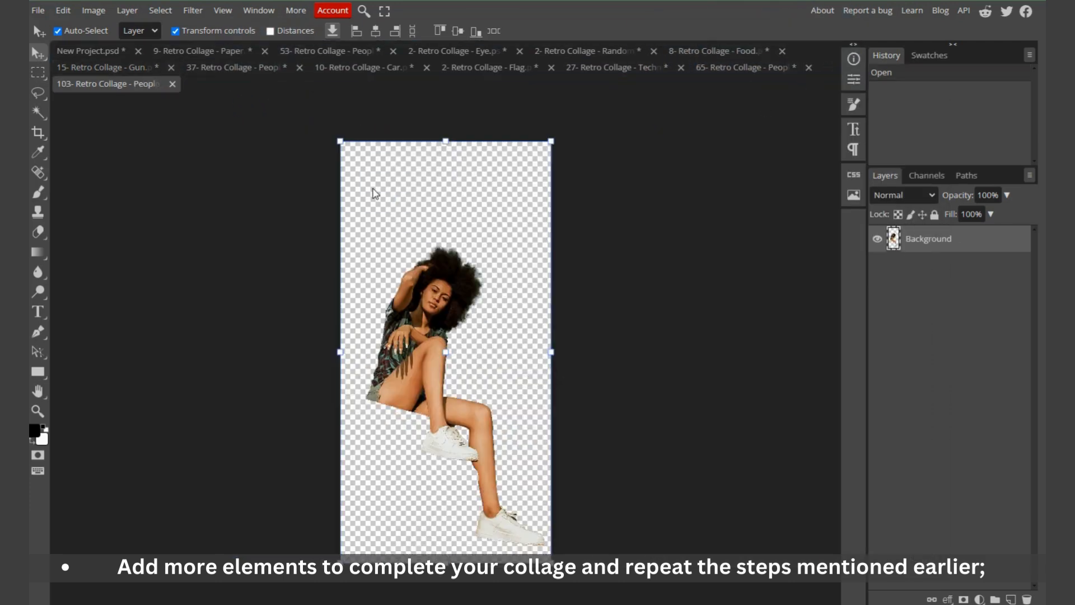
key(ctrl+a)
key(ctrl+c)
Paste the seated woman into New Project and move her layer above all the others
click(88, 51)
key(ctrl+v)
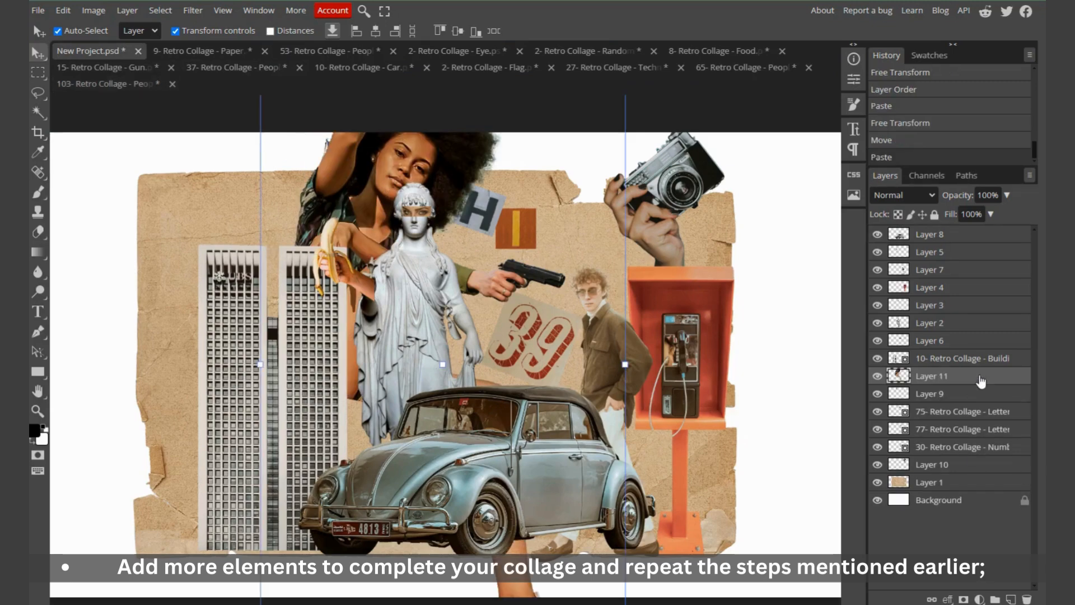
drag(979, 376, 952, 244)
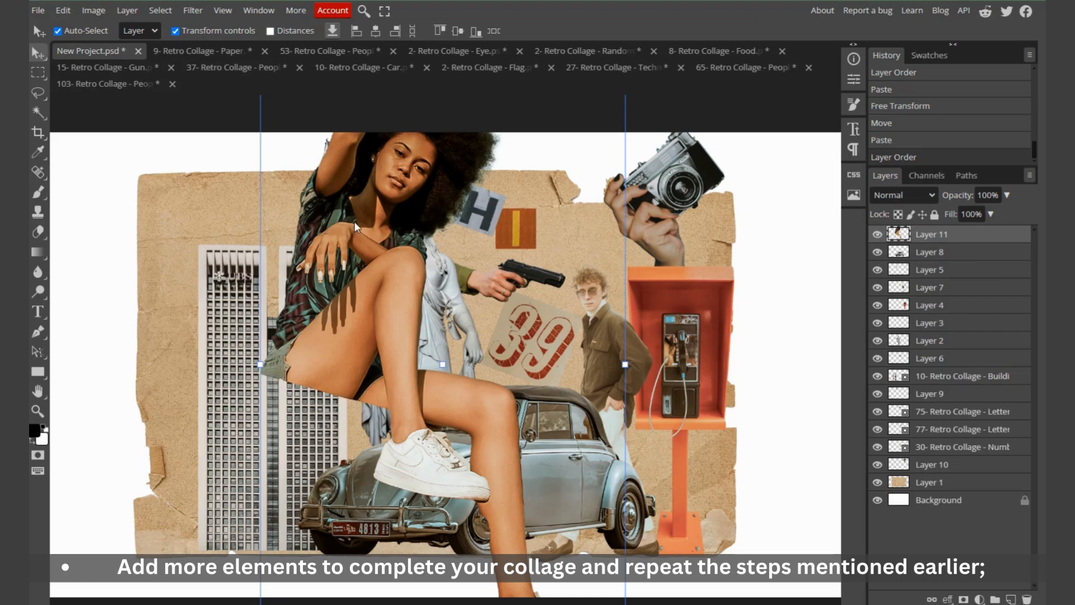
Scale the seated woman to 28.94%, rotate her -12.5° and seat her on the roof edge of the outer tower
drag(628, 368, 387, 368)
drag(306, 353, 252, 251)
scroll(252, 250, up, 5)
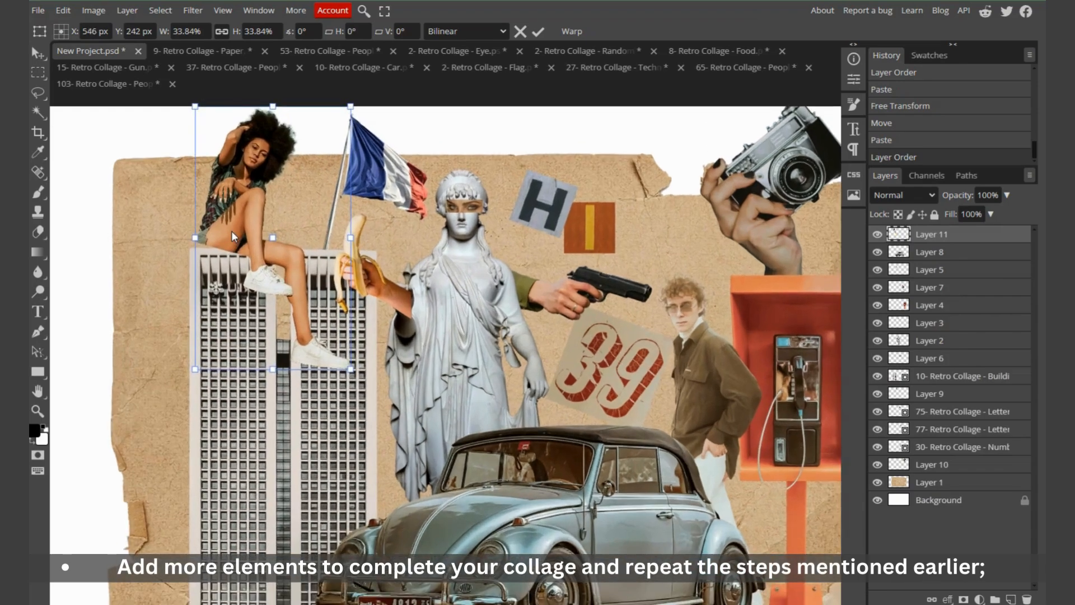
scroll(376, 359, down, 5)
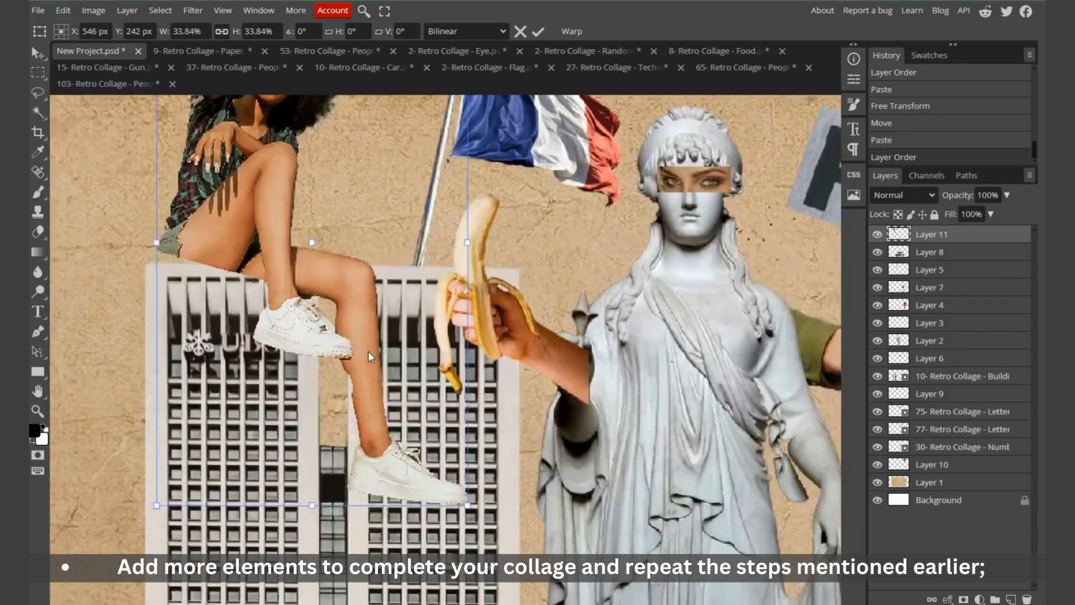
scroll(522, 339, up, 1)
drag(476, 306, 481, 267)
drag(265, 327, 260, 313)
scroll(262, 325, down, 4)
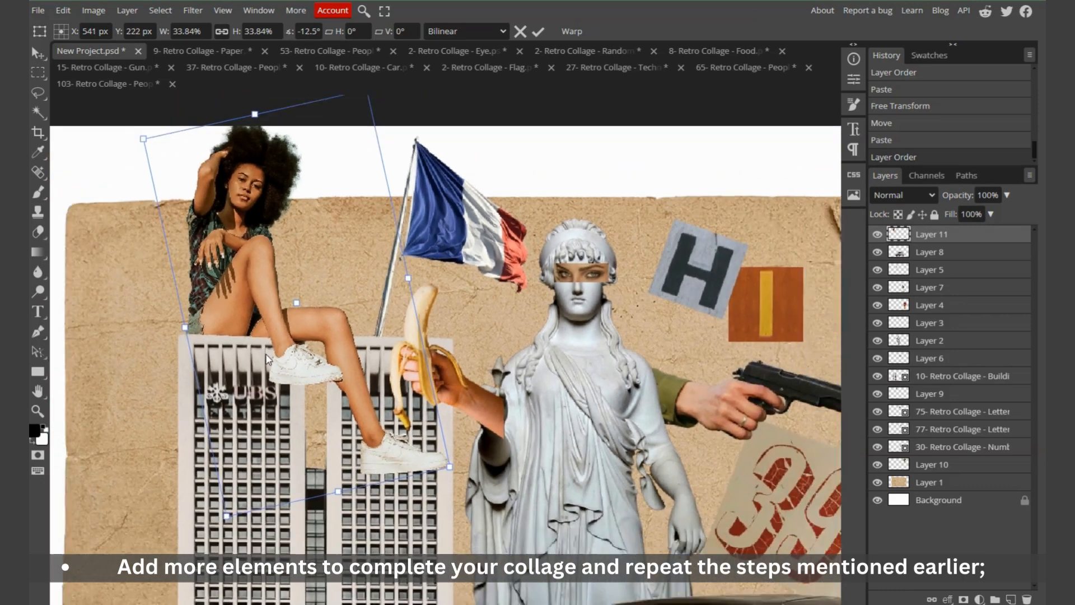
drag(258, 164, 267, 208)
drag(260, 316, 249, 303)
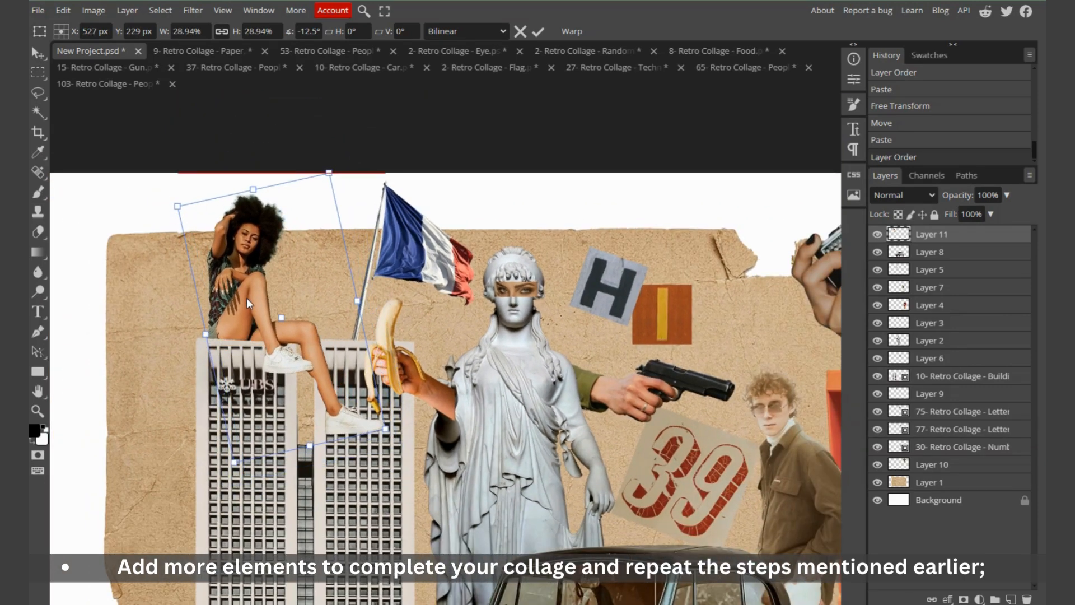
scroll(336, 216, down, 3)
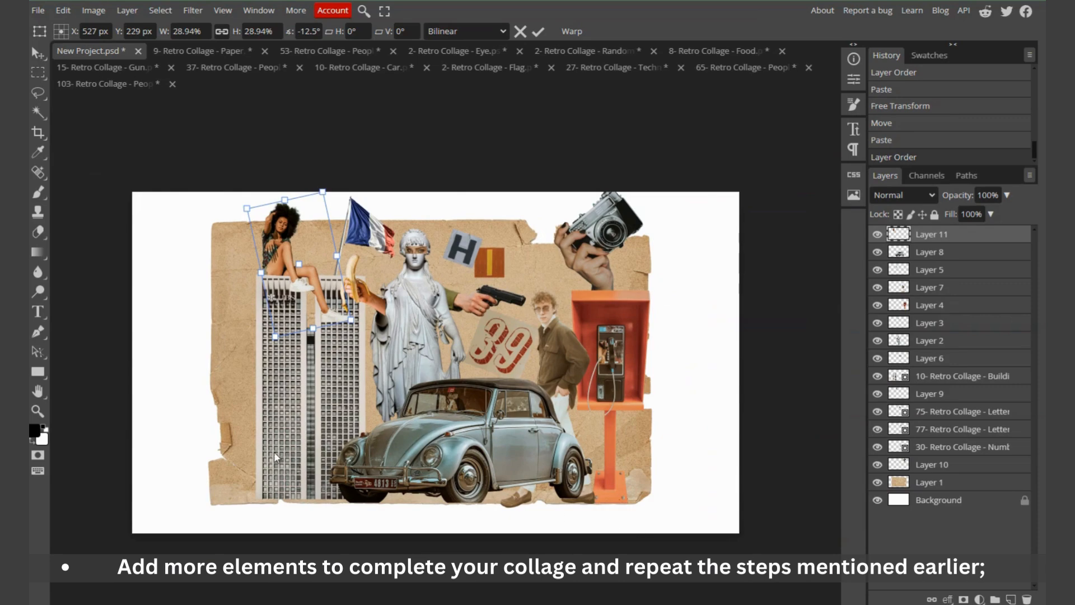
Export the finished collage as a JPG named Collage 01
click(39, 12)
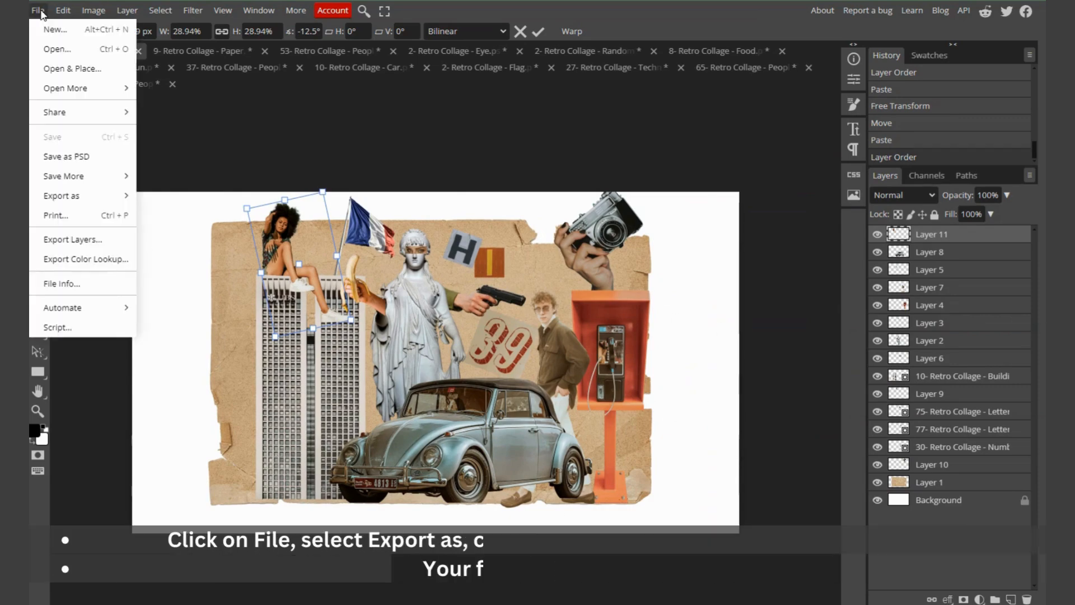
mouse_move(90, 196)
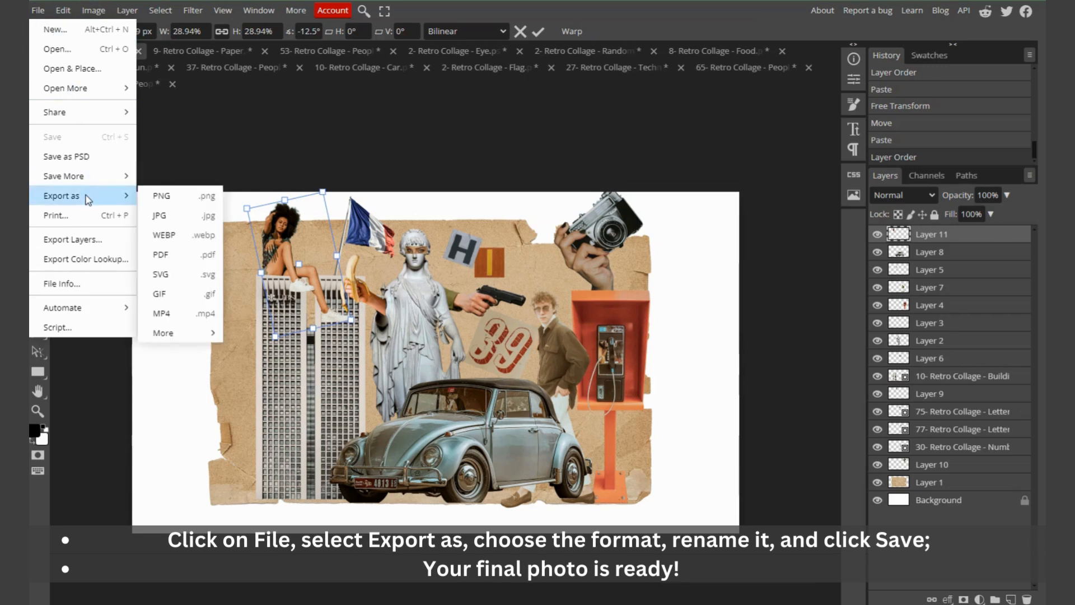
click(175, 218)
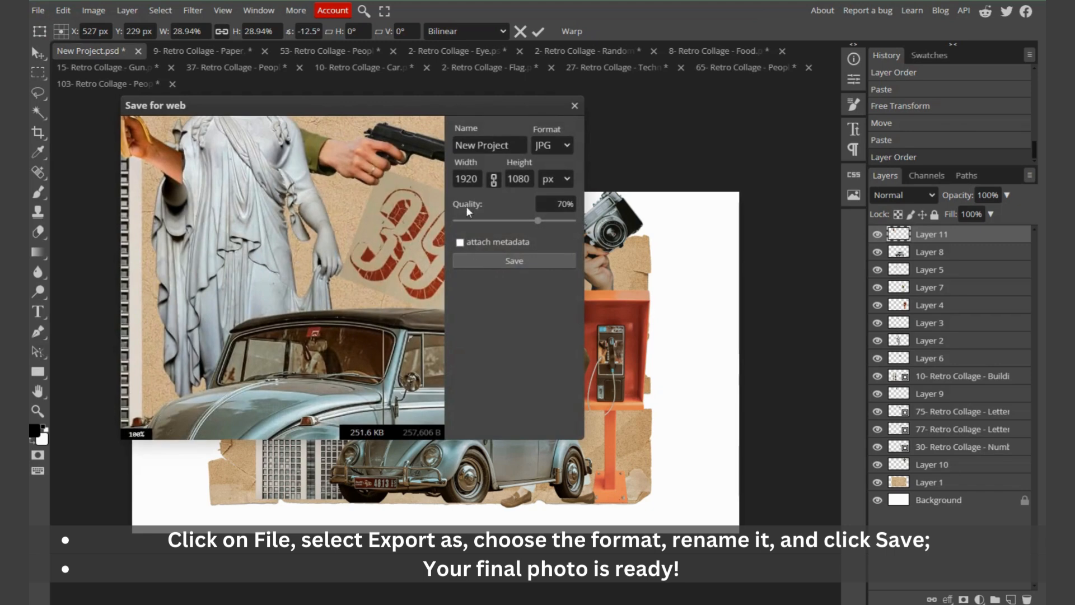
triple_click(507, 145)
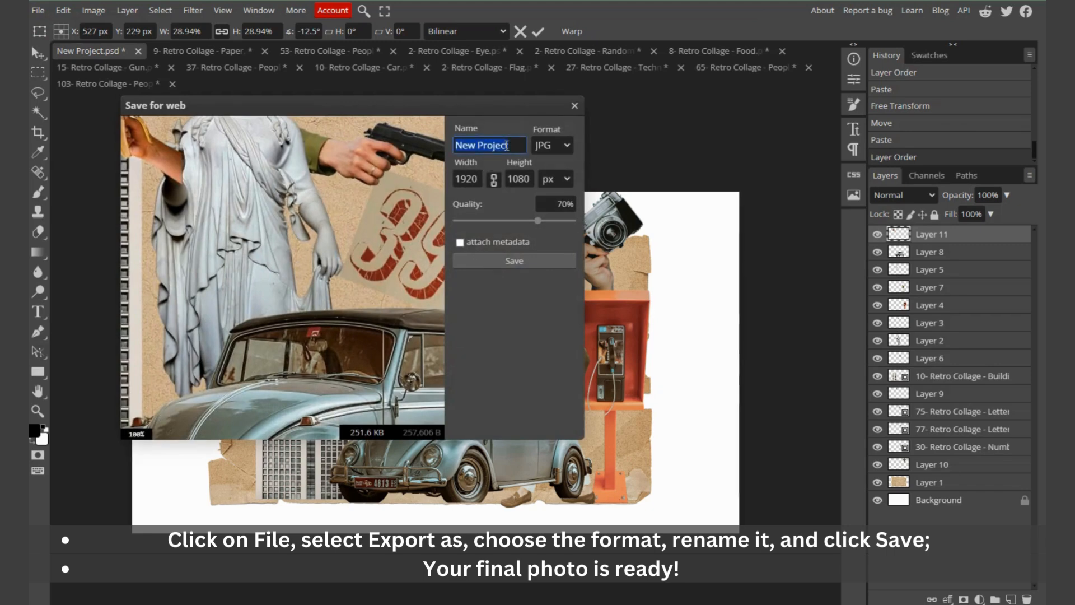
text(Ed)
click(535, 262)
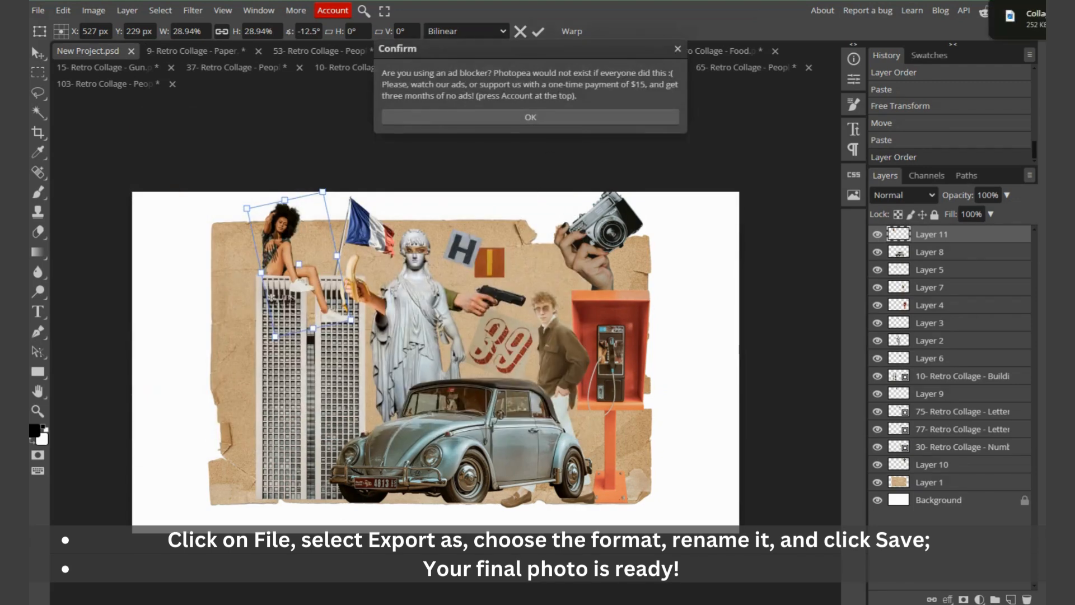
Switch to the Downloads folder in File Explorer and open Collage 01.jpg to view it
key(alt+Tab)
click(376, 256)
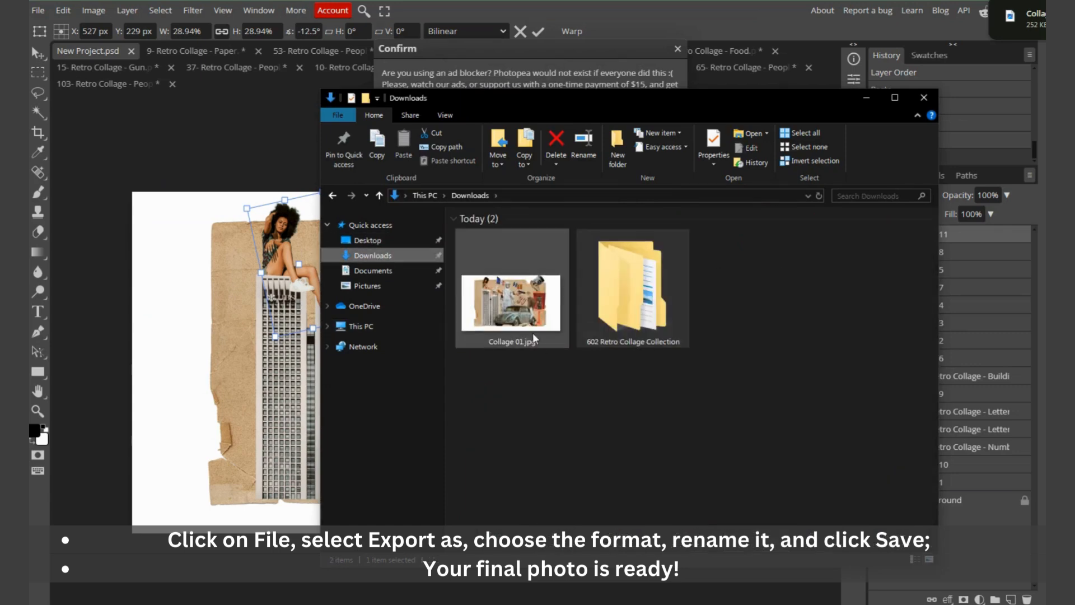
double_click(534, 338)
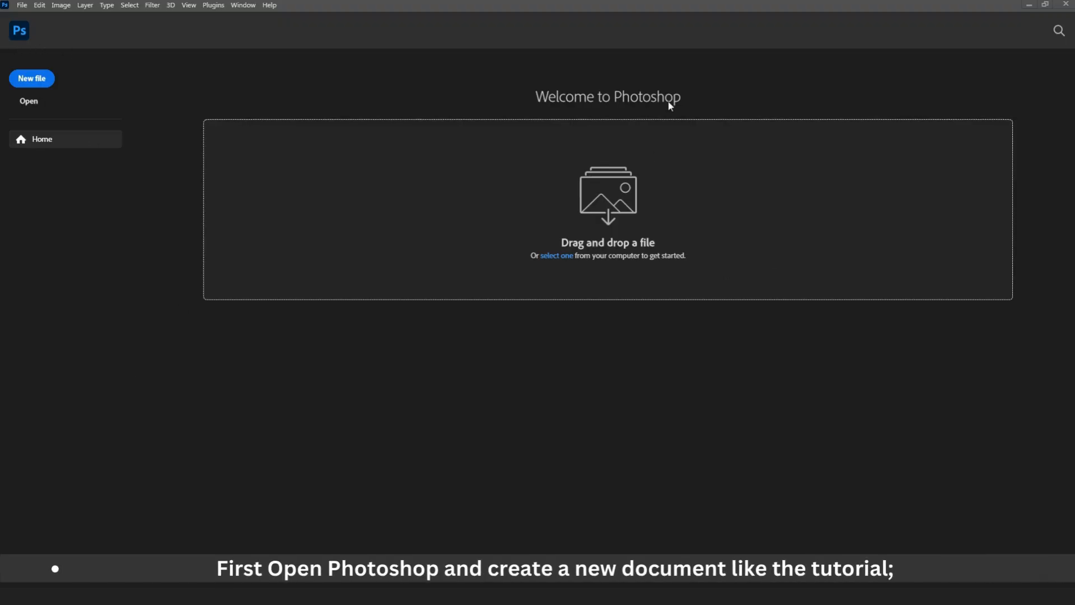
Create a new document 1080 px wide and 1920 px high at 72 pixels/inch with a white background
click(23, 7)
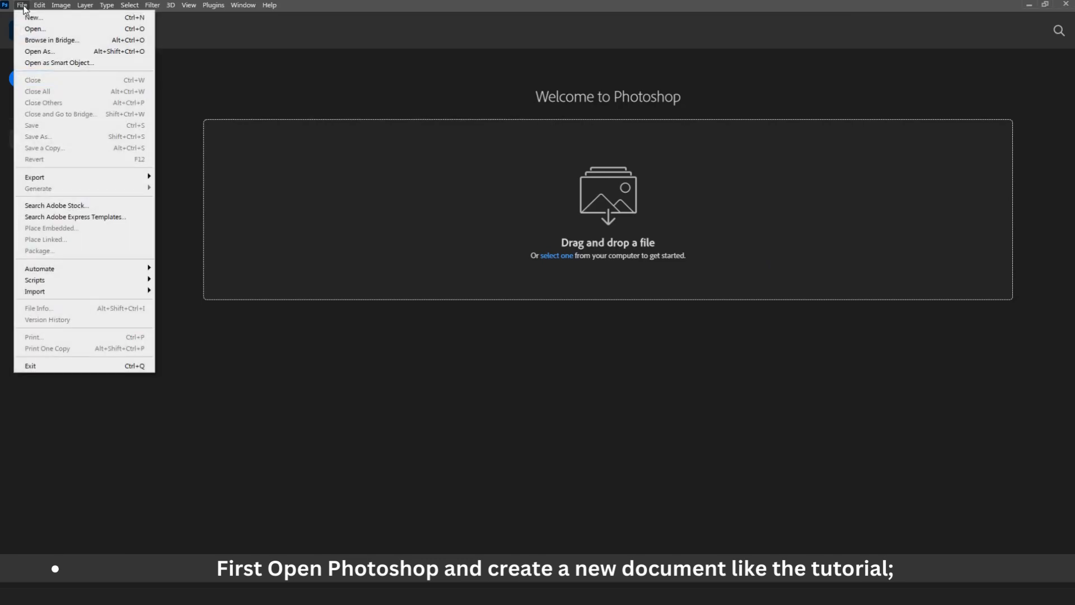
click(32, 17)
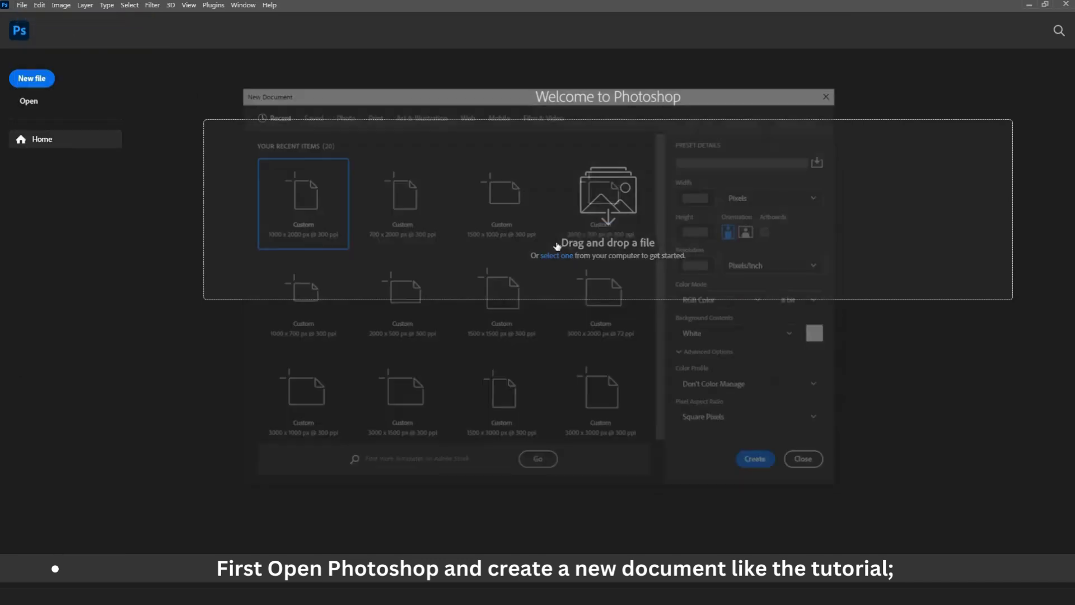
drag(715, 200, 682, 197)
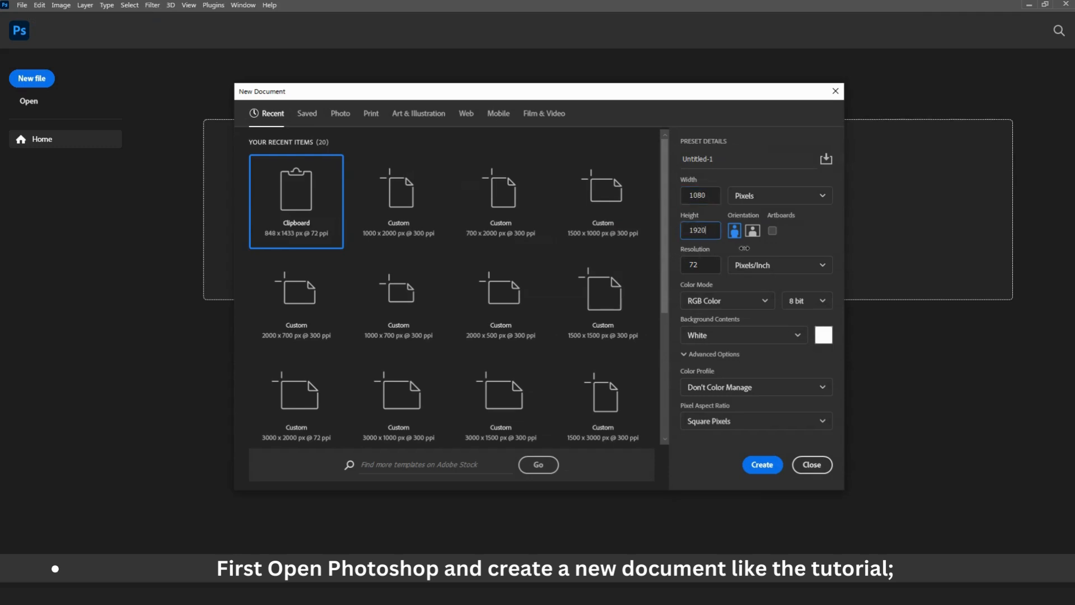
click(768, 467)
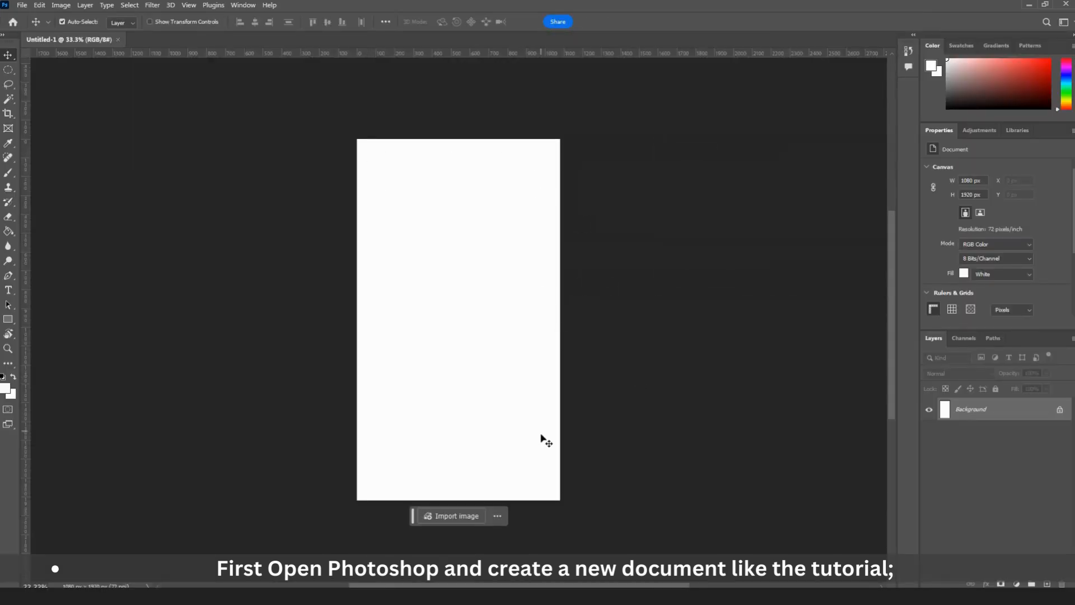
From File Explorer, open 8- Retro Collage - Paper.png in the 602 Retro Collage Collection's Paper folder as a separate Photoshop document
scroll(544, 427, up, 2)
drag(597, 353, 554, 371)
click(167, 596)
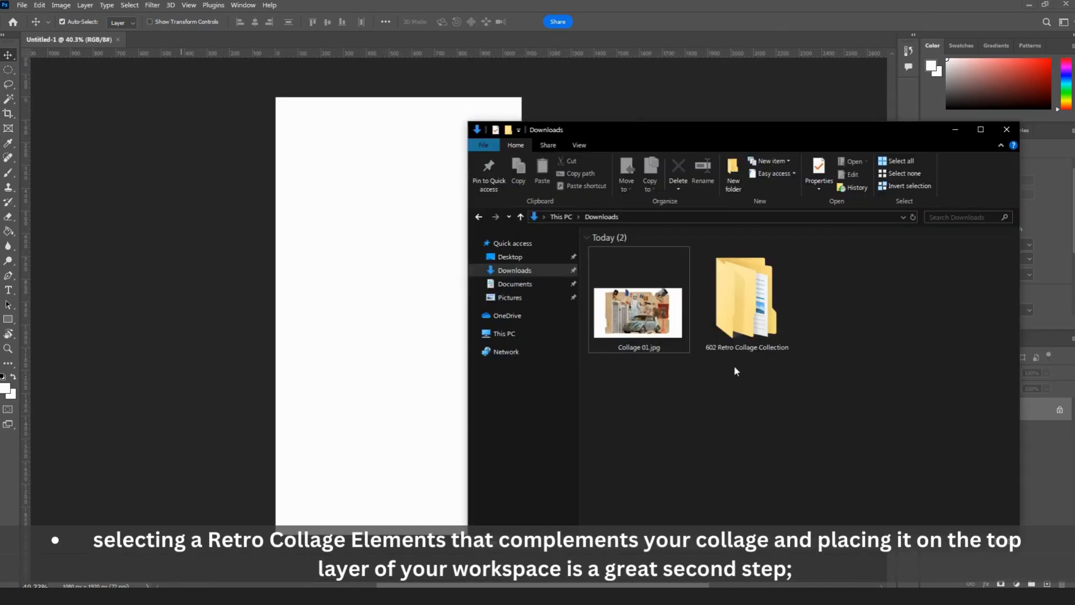
double_click(765, 320)
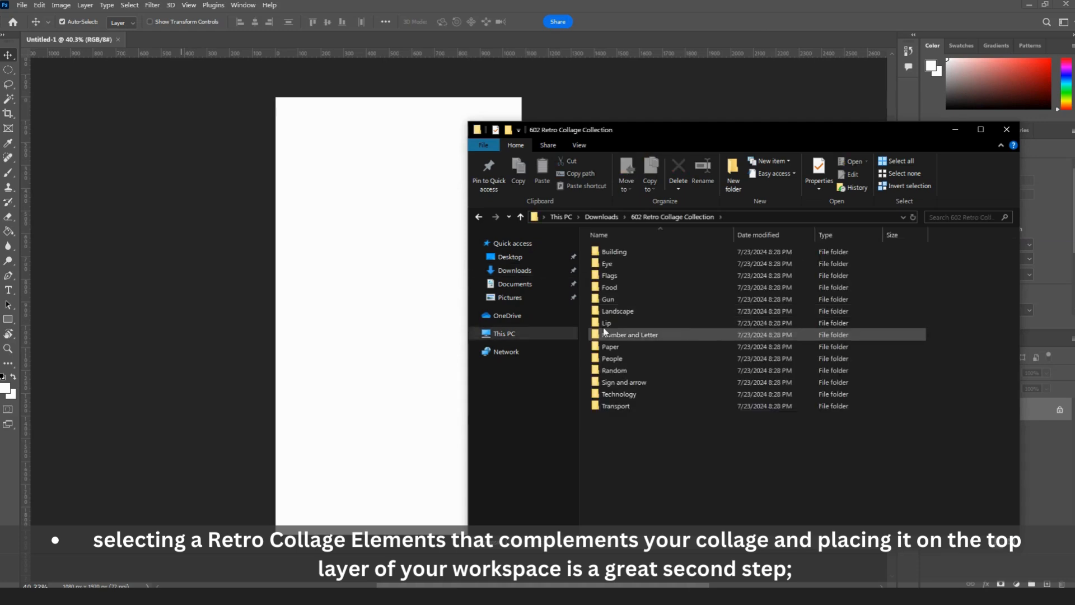
double_click(612, 347)
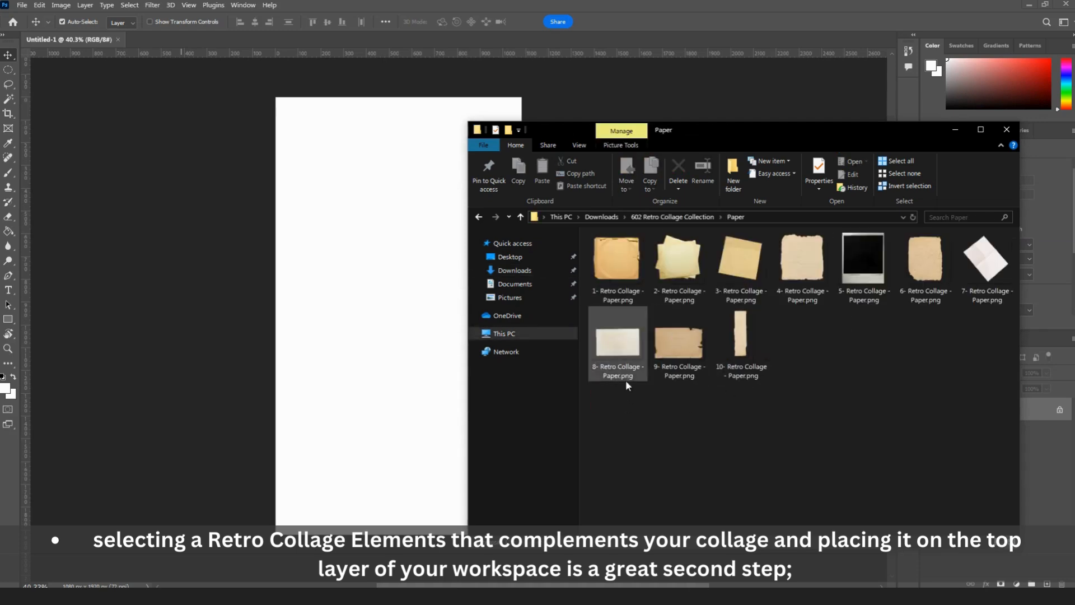
click(620, 340)
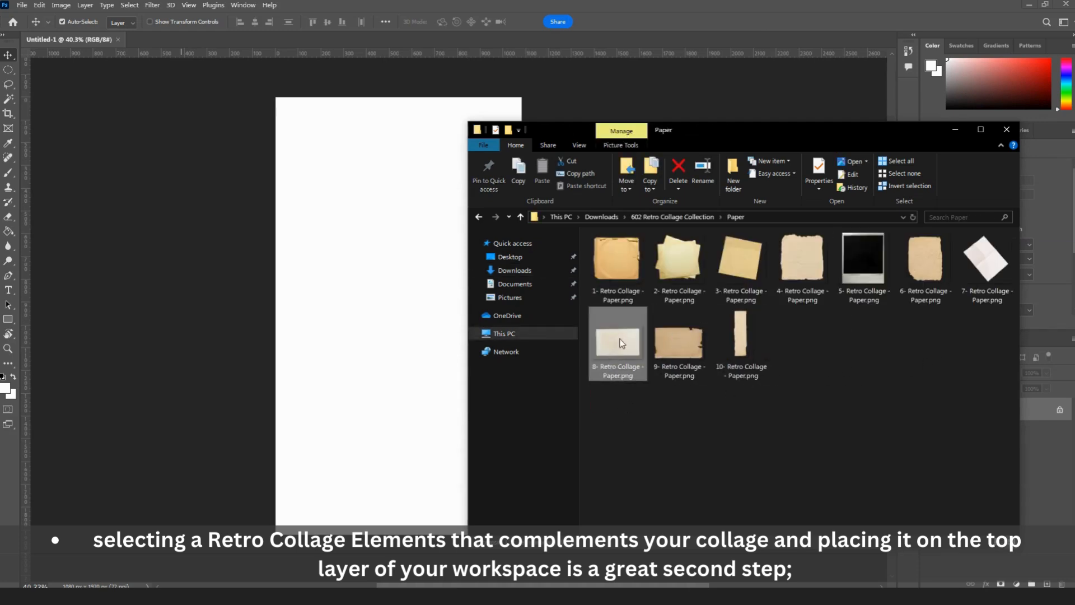
drag(620, 343, 283, 40)
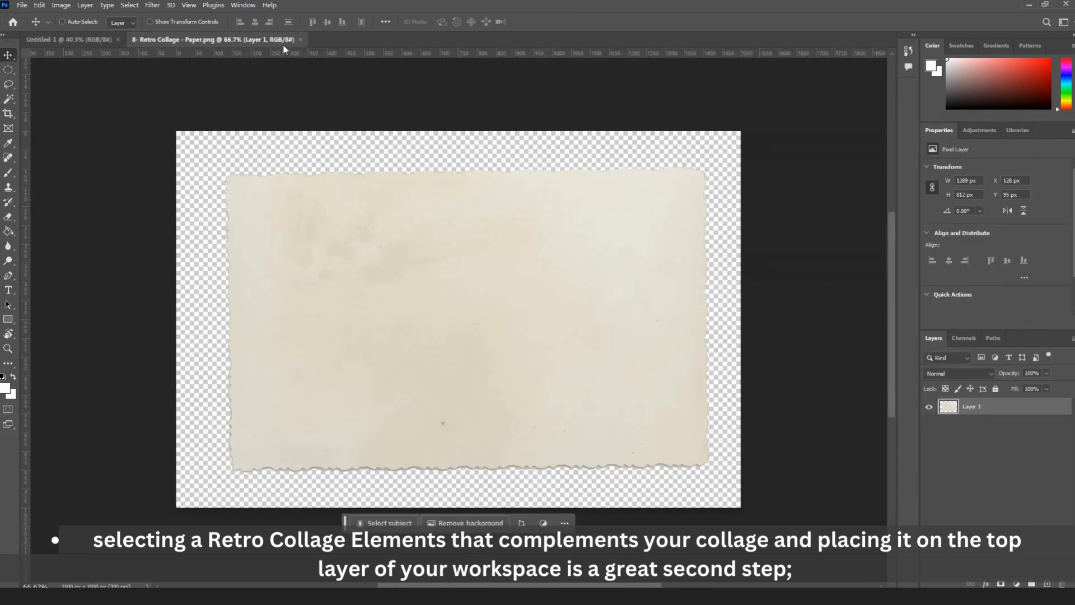
Copy the entire paper image and paste it into Untitled-1
key(ctrl+a)
key(ctrl+c)
click(67, 40)
key(ctrl+v)
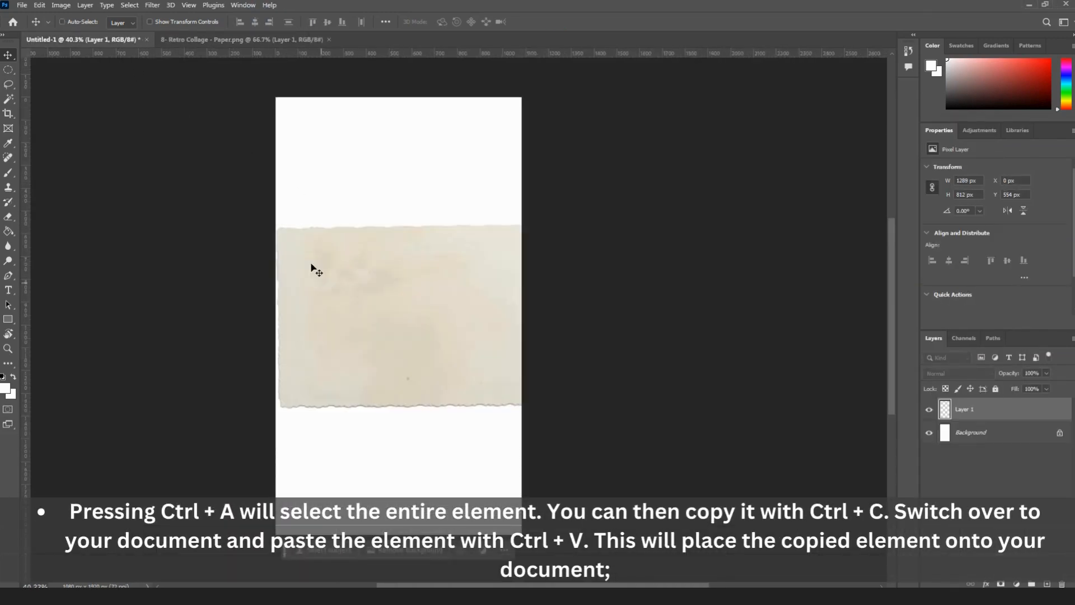
Rotate the paper 90° to portrait, centre it on the canvas and scale it to about 850 x 1348 px
key(ctrl+t)
drag(577, 218, 483, 408)
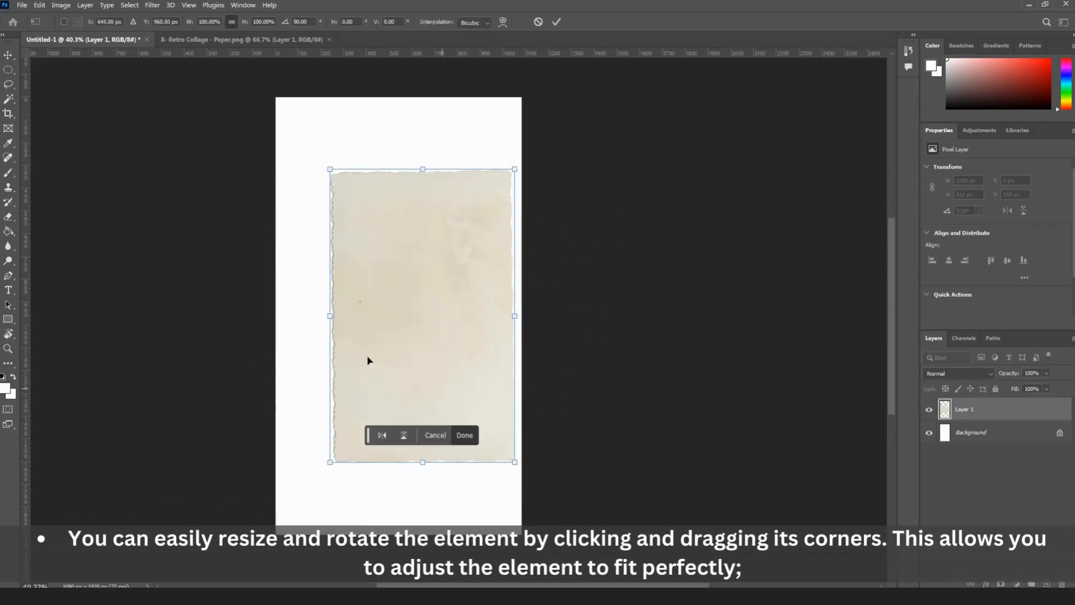
drag(326, 318, 286, 316)
drag(429, 293, 425, 288)
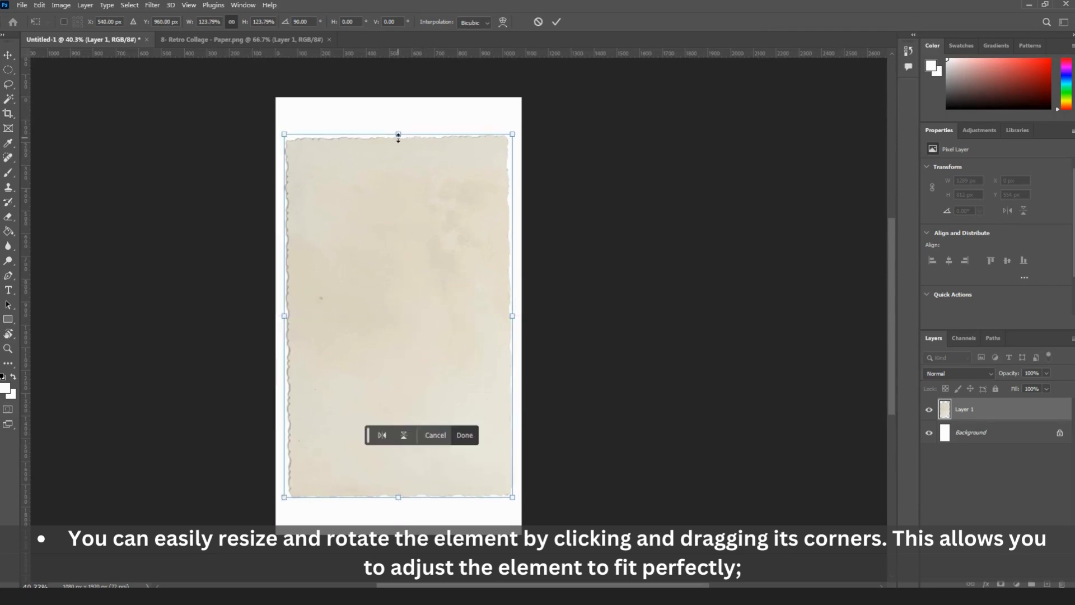
drag(398, 135, 406, 164)
key(Return)
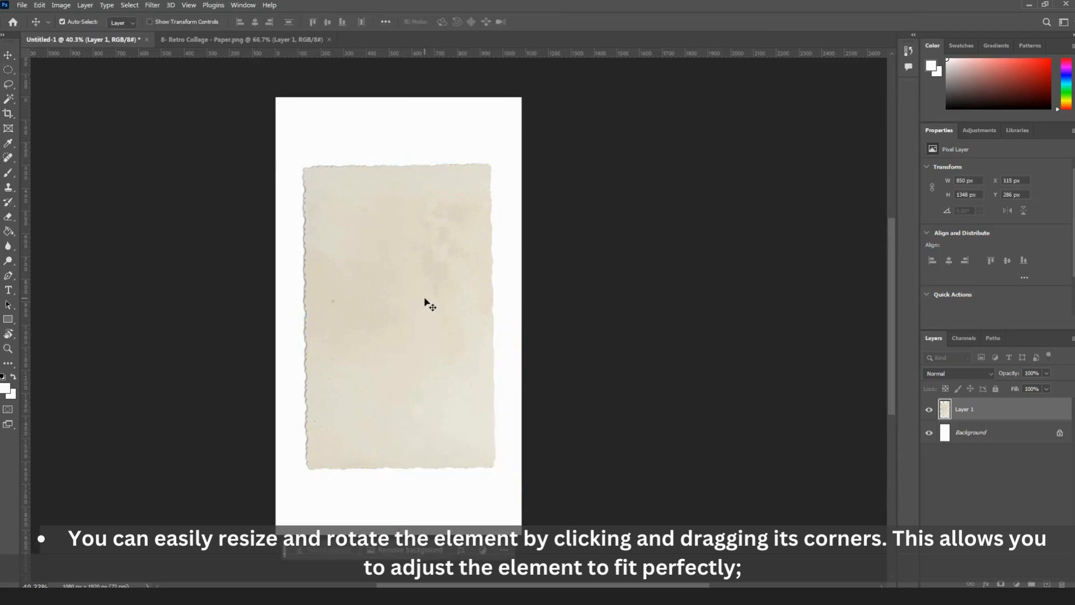
From File Explorer, open 16- Retro Collage - Building.png in the collection's Building folder as a separate Photoshop document
scroll(398, 351, up, 2)
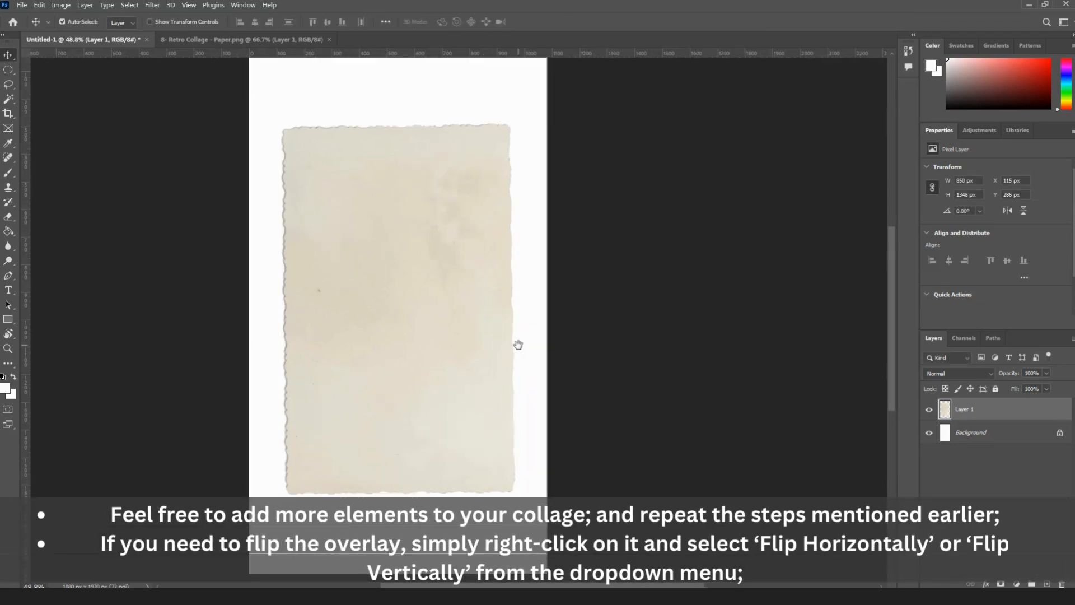
drag(514, 343, 465, 345)
key(alt+Tab)
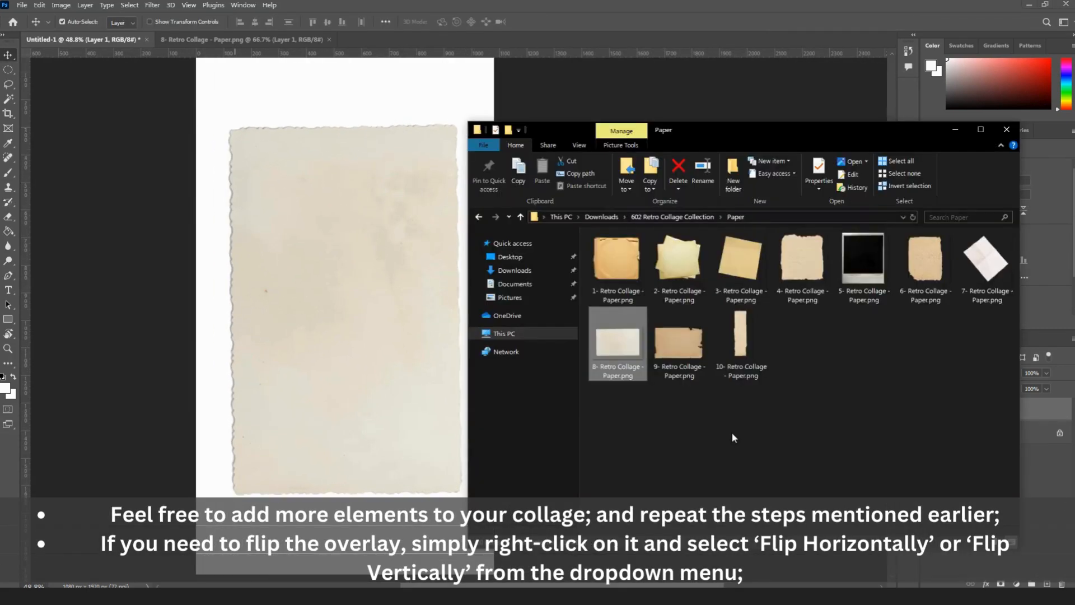
click(731, 432)
key(alt+Left)
double_click(624, 254)
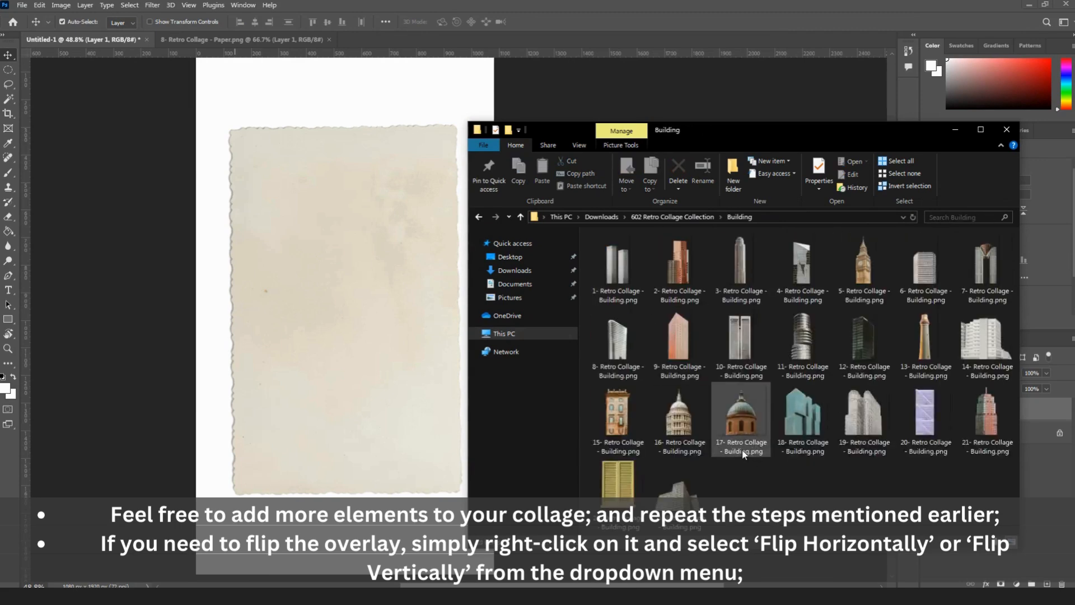
drag(681, 420, 506, 40)
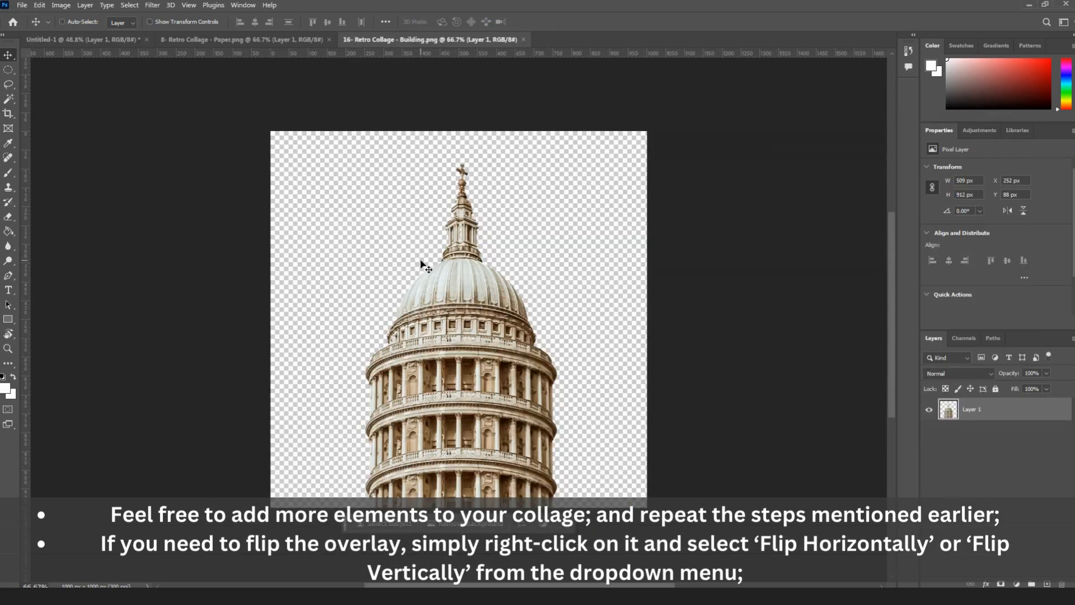
Bring the domed building into Untitled-1 over the paper and scale it to 53.09%, keeping its spire in place
drag(80, 32, 417, 368)
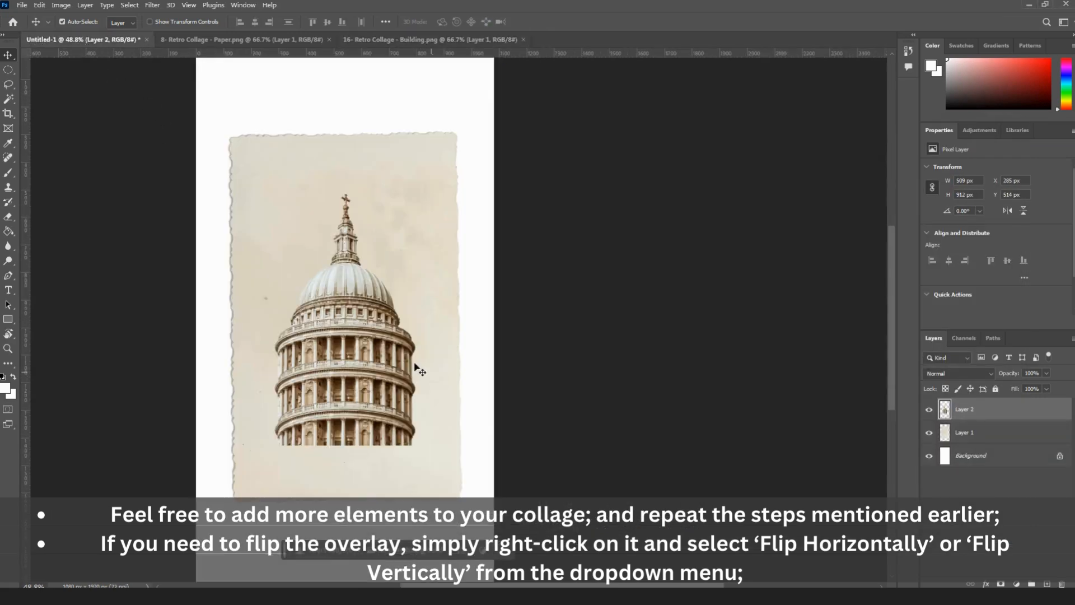
key(ctrl+t)
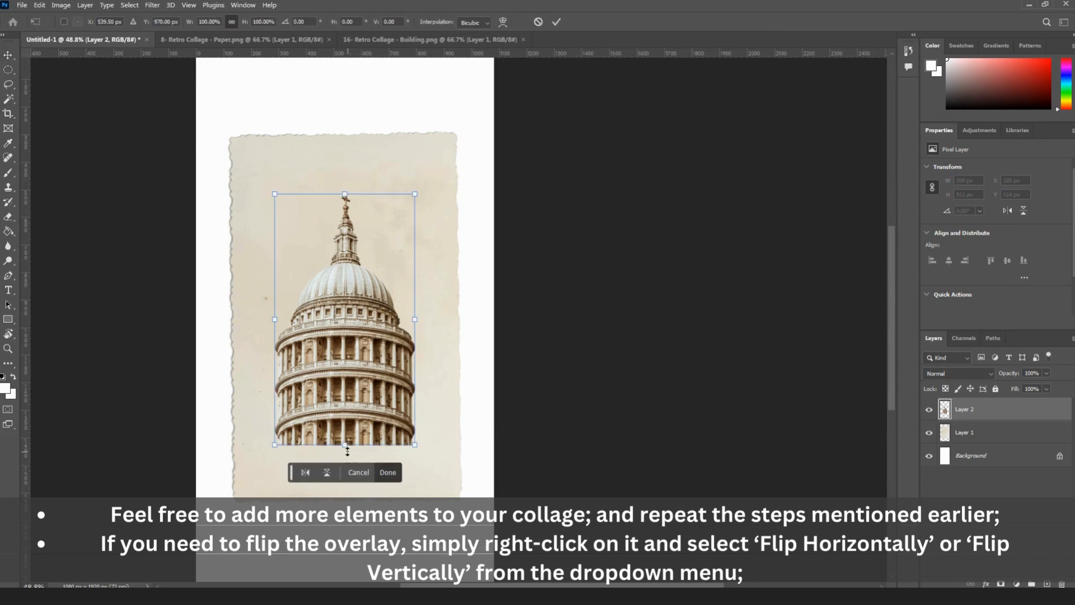
drag(345, 447, 337, 331)
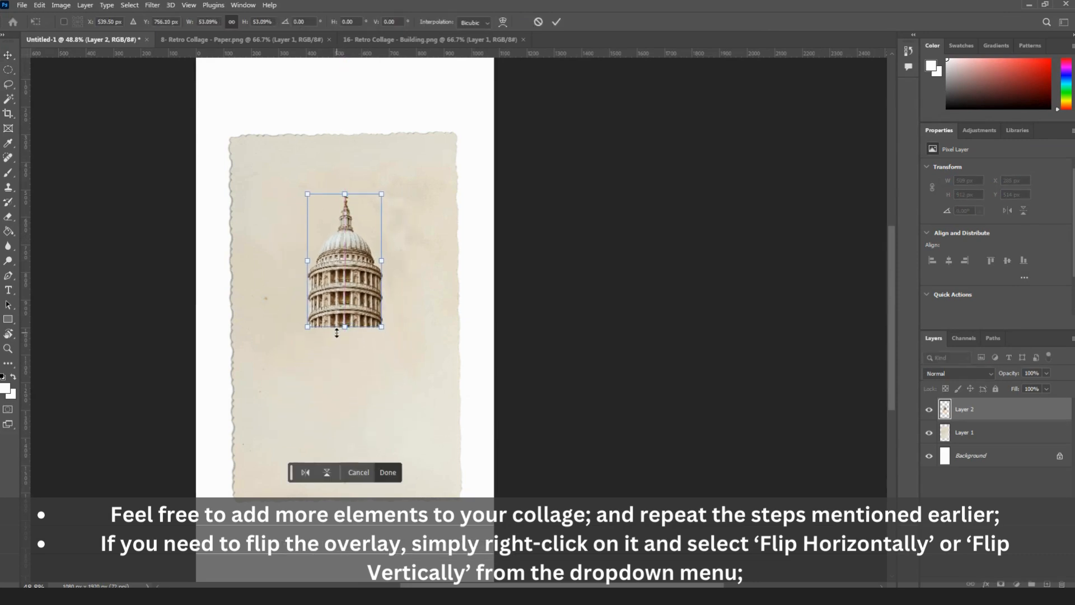
key(Return)
From File Explorer, open 8- Retro Collage - Technology.png in the collection's Technology folder as a separate Photoshop document
key(alt+Tab)
click(774, 473)
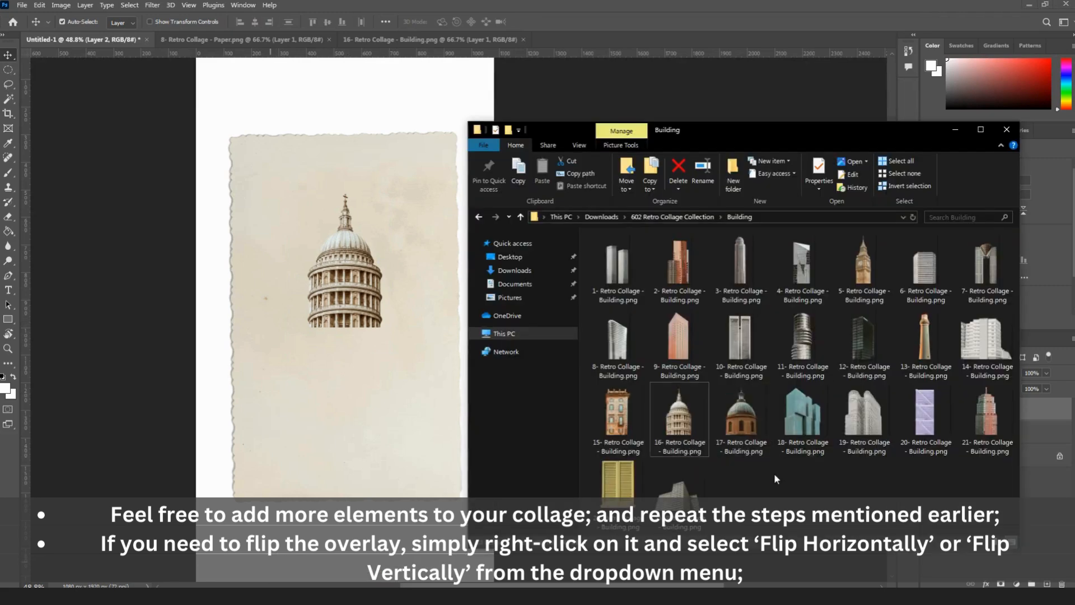
key(BackSpace)
double_click(619, 394)
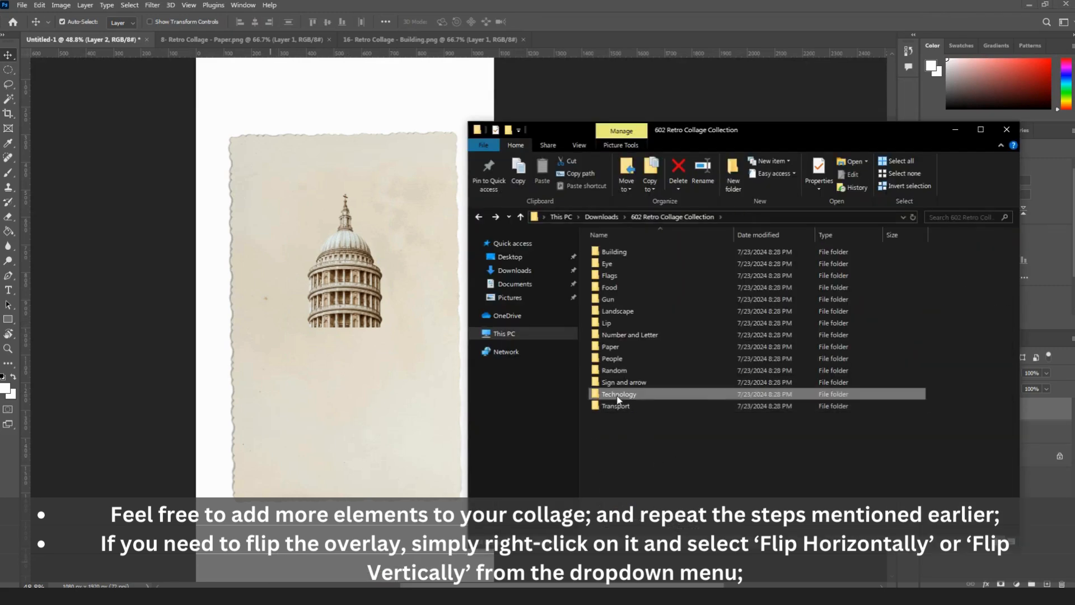
drag(627, 359, 559, 32)
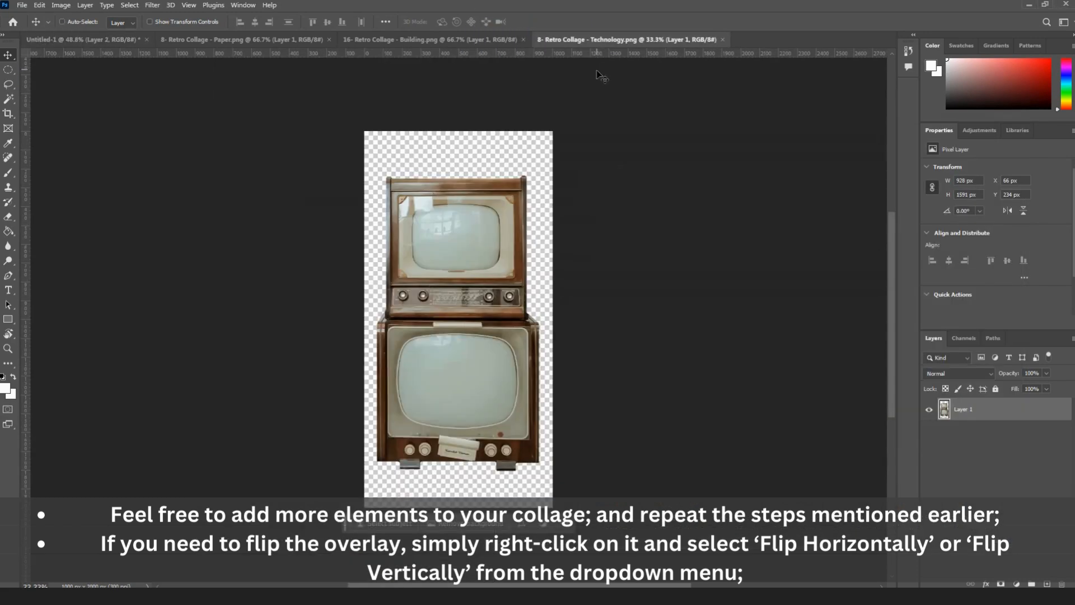
Copy the stacked televisions into Untitled-1 and scale them to about 391 x 672 px directly beneath the dome
key(ctrl+a)
key(ctrl+c)
click(102, 41)
key(ctrl+v)
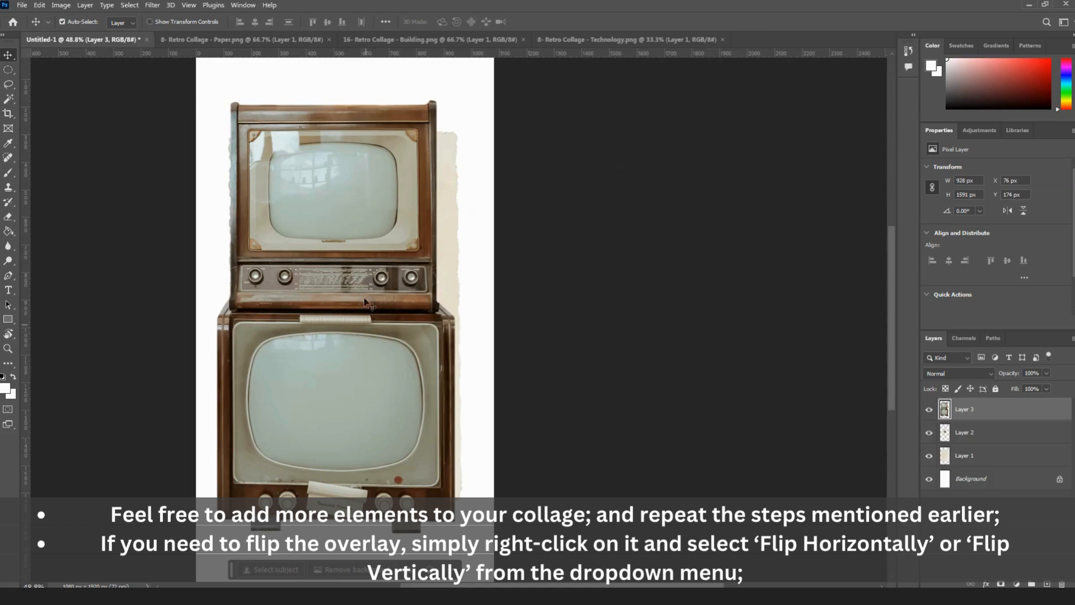
key(ctrl+t)
drag(344, 101, 350, 337)
key(Return)
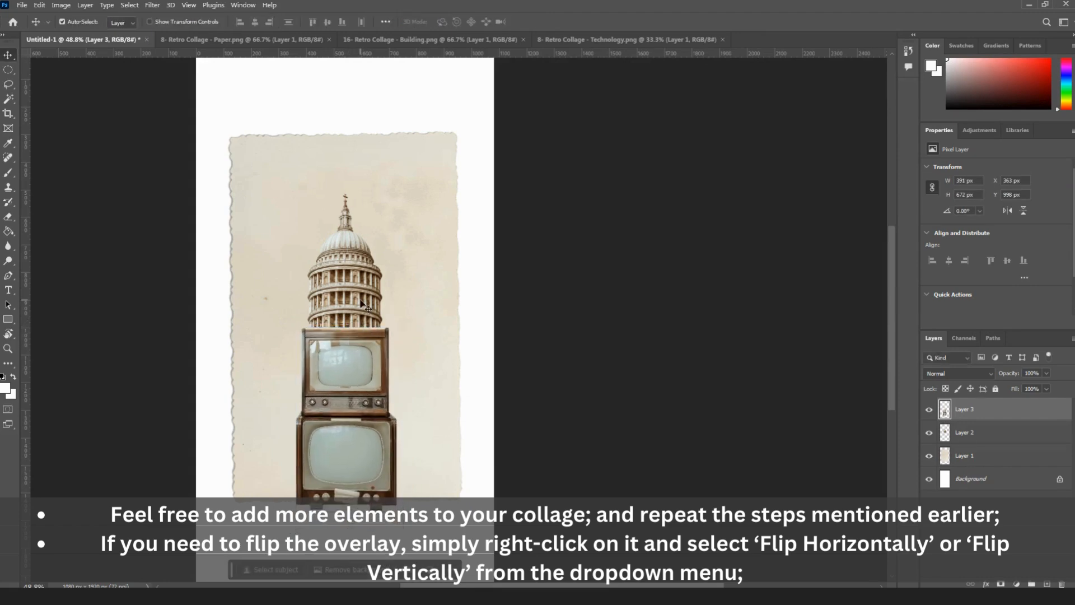
Select the televisions and the dome together and move them up and slightly left, to about X 345 px, Y 447 px
click(358, 424)
shift+click(347, 267)
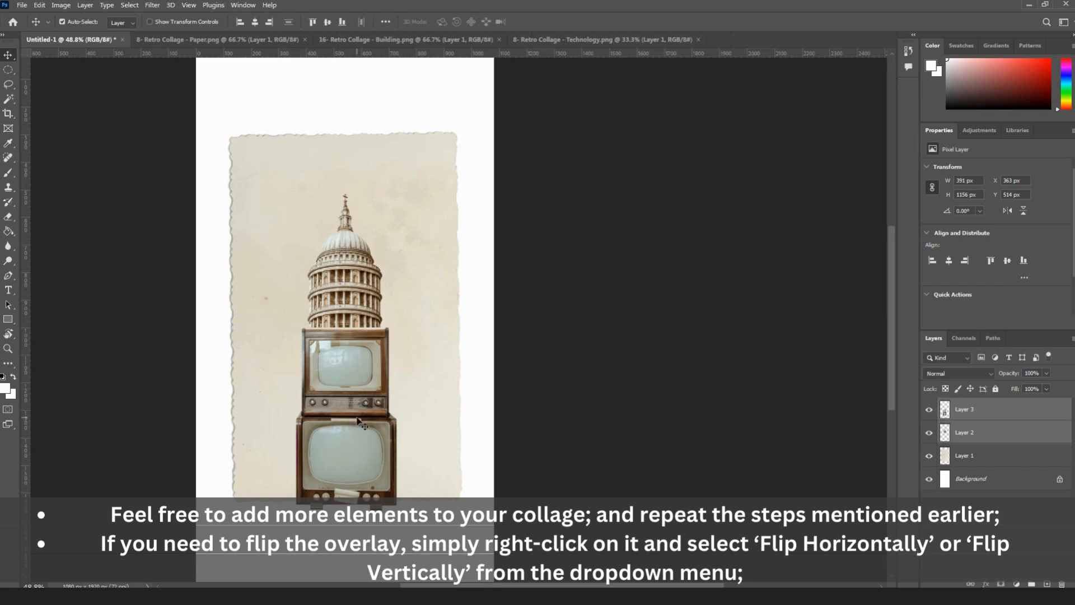
drag(359, 401, 356, 402)
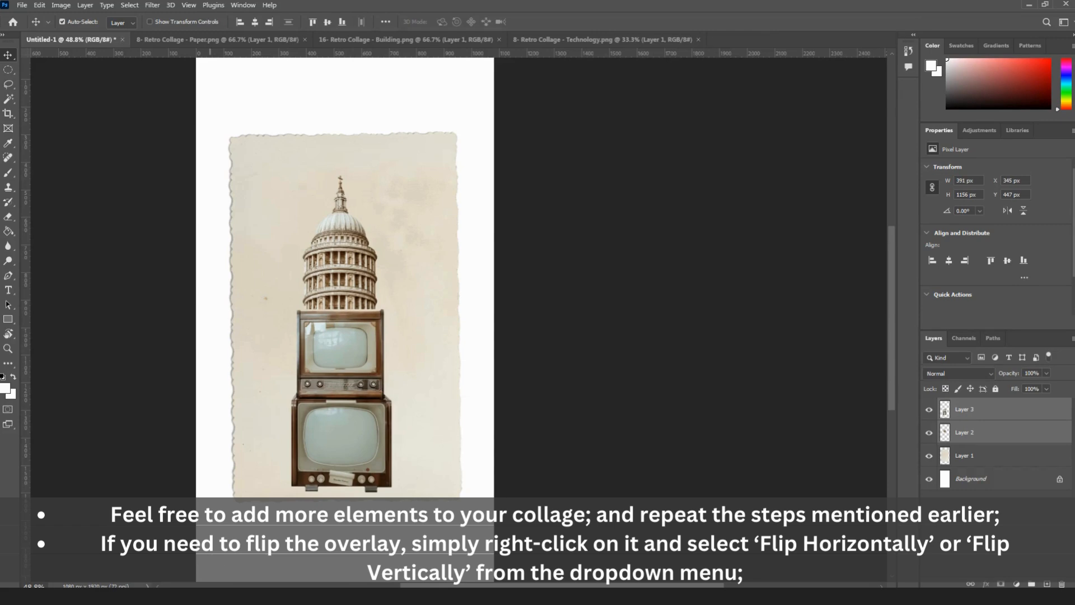
From File Explorer, open 9- Retro Collage - Car.png in the collection's Transport folder as a separate Photoshop document
click(198, 596)
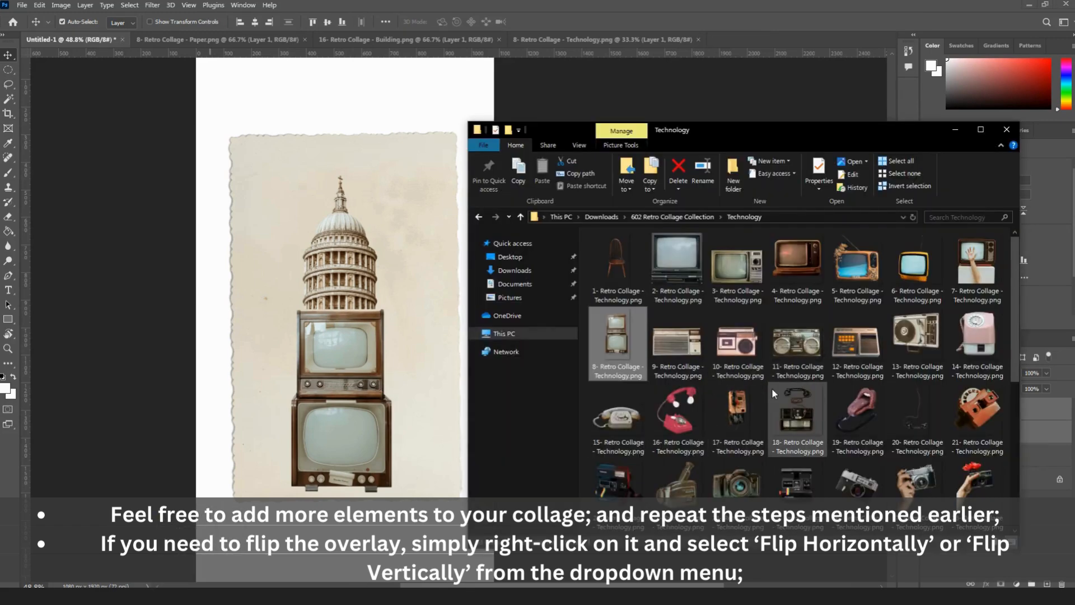
scroll(789, 391, down, 3)
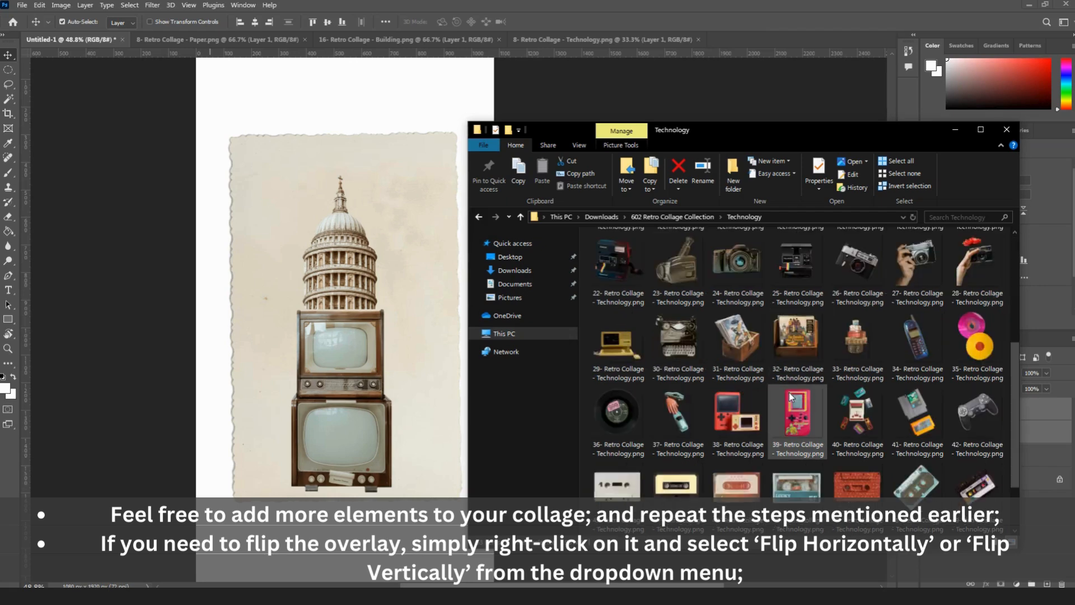
scroll(791, 397, down, 1)
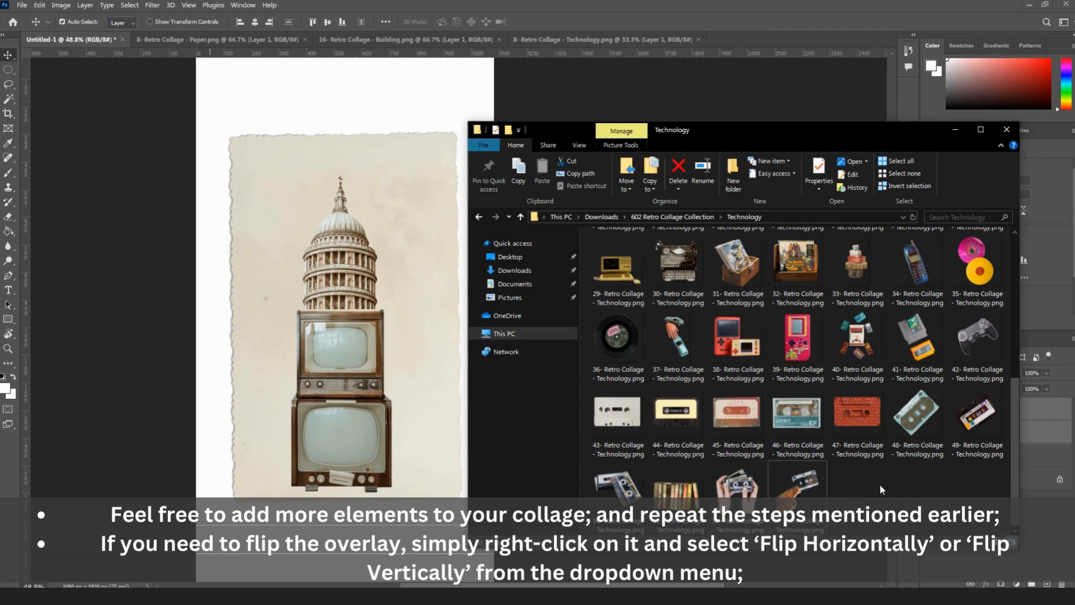
key(alt+Up)
double_click(642, 408)
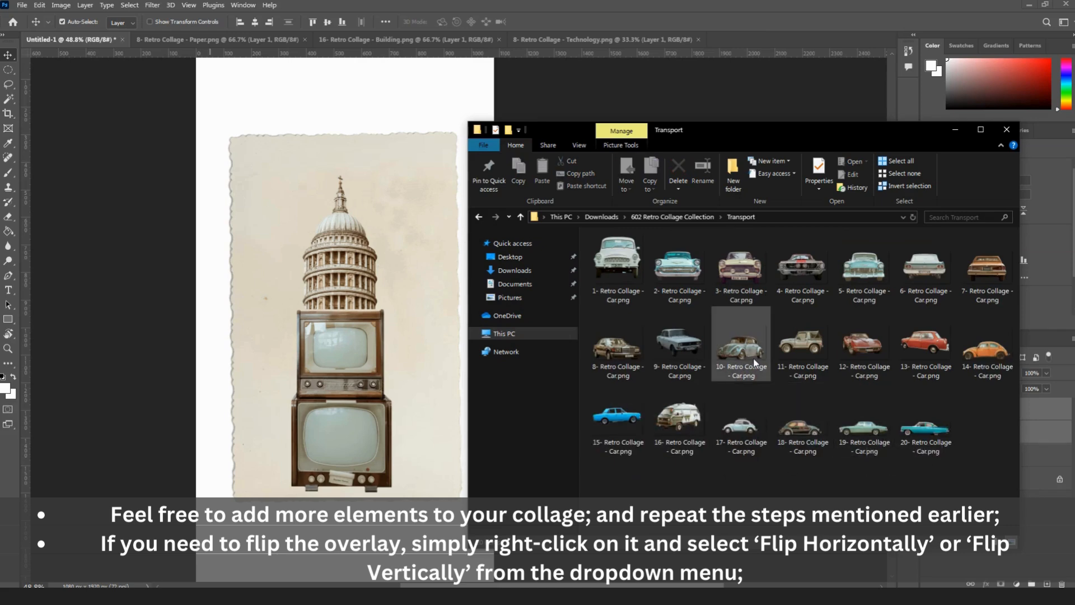
click(681, 351)
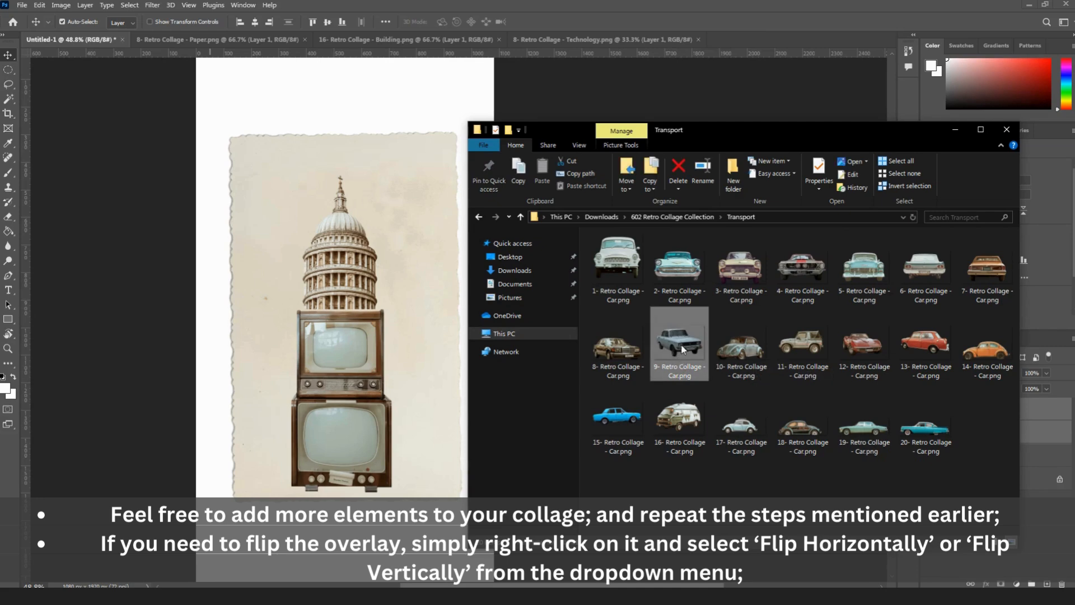
drag(683, 350, 735, 38)
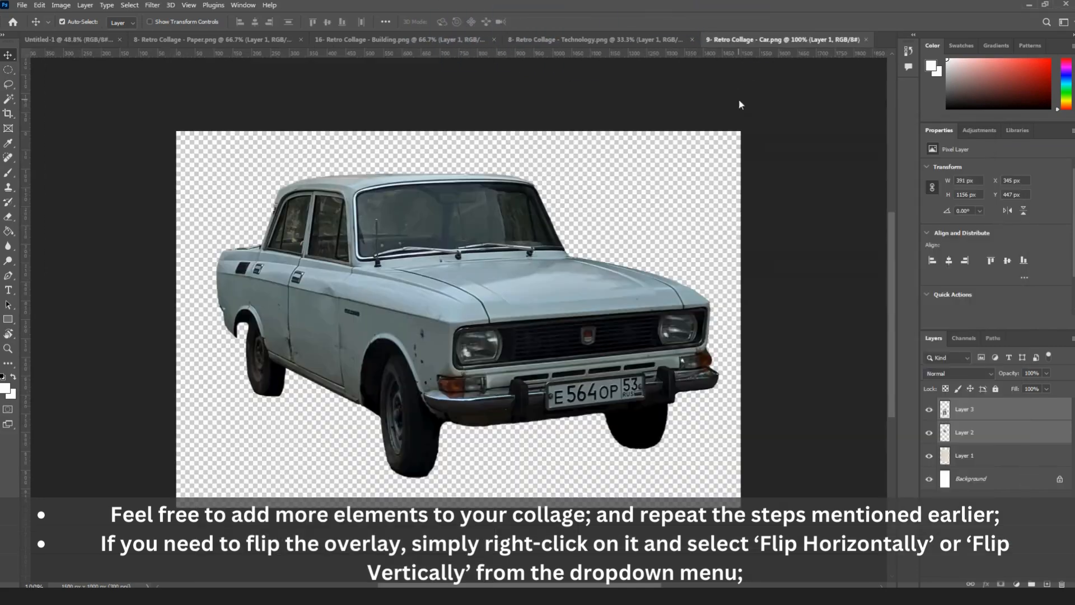
Paste the car into Untitled-1, scale it to about 685 x 415 px and place it at the lower left, overlapping the televisions
click(70, 39)
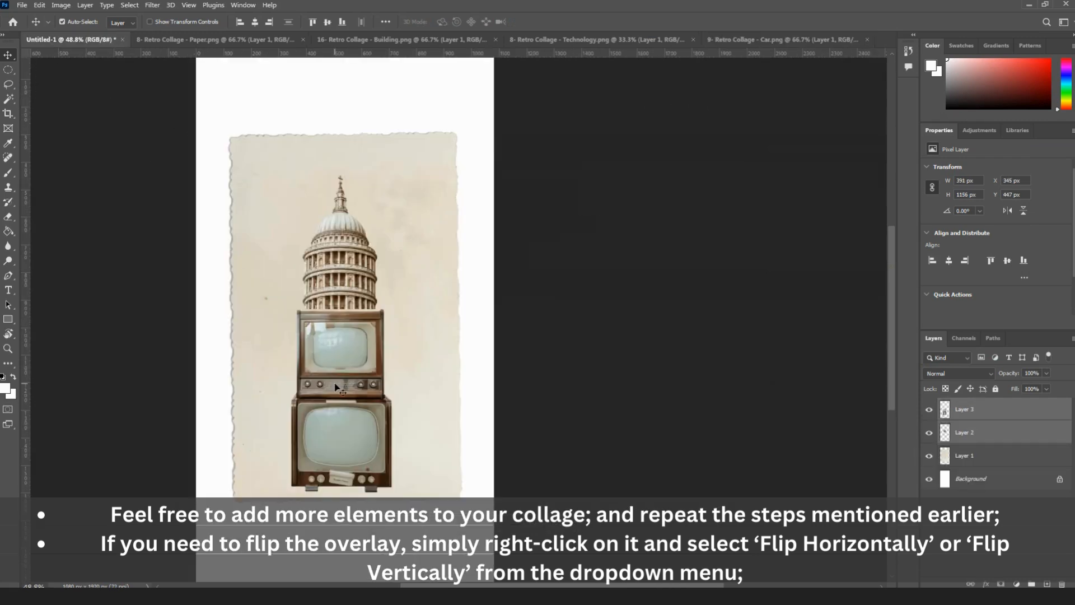
key(ctrl+v)
drag(378, 332, 312, 408)
key(ctrl+t)
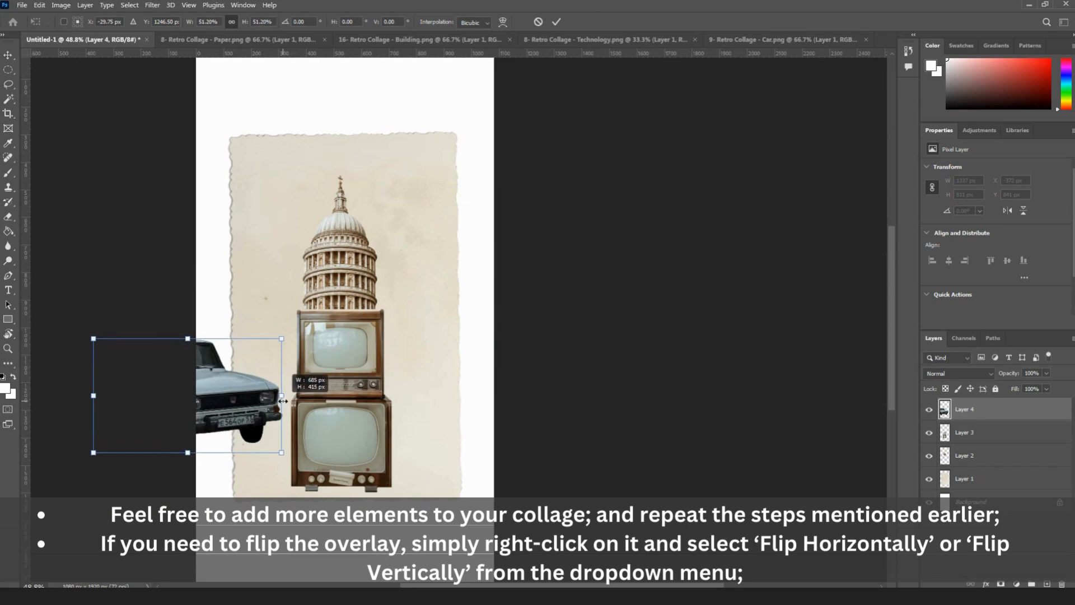
drag(227, 405, 307, 454)
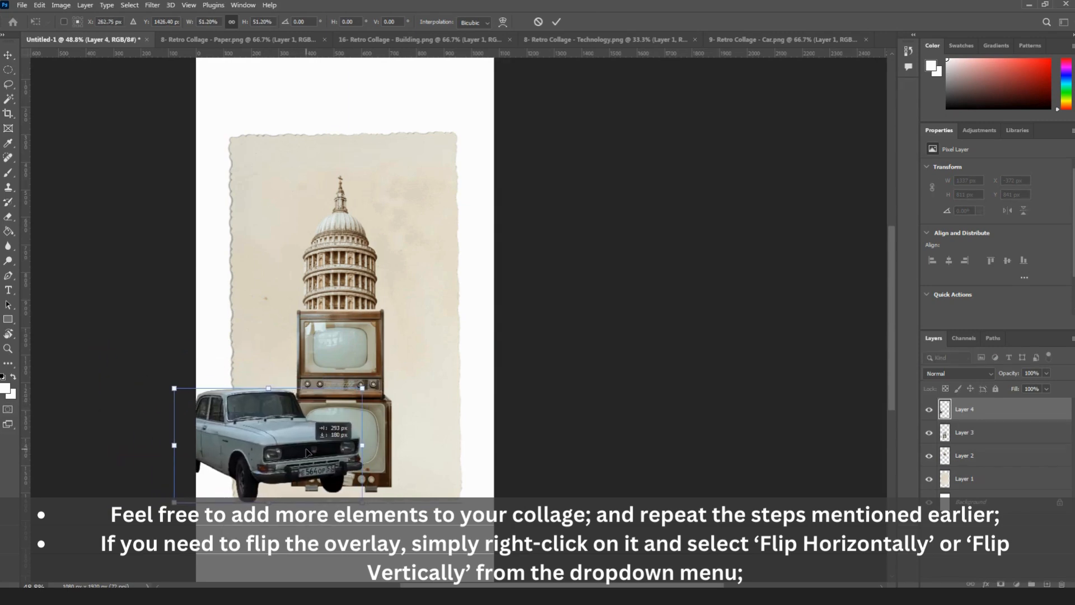
click(503, 402)
Select the televisions and the dome together and move them right to about X 460 px, Y 447 px
click(371, 343)
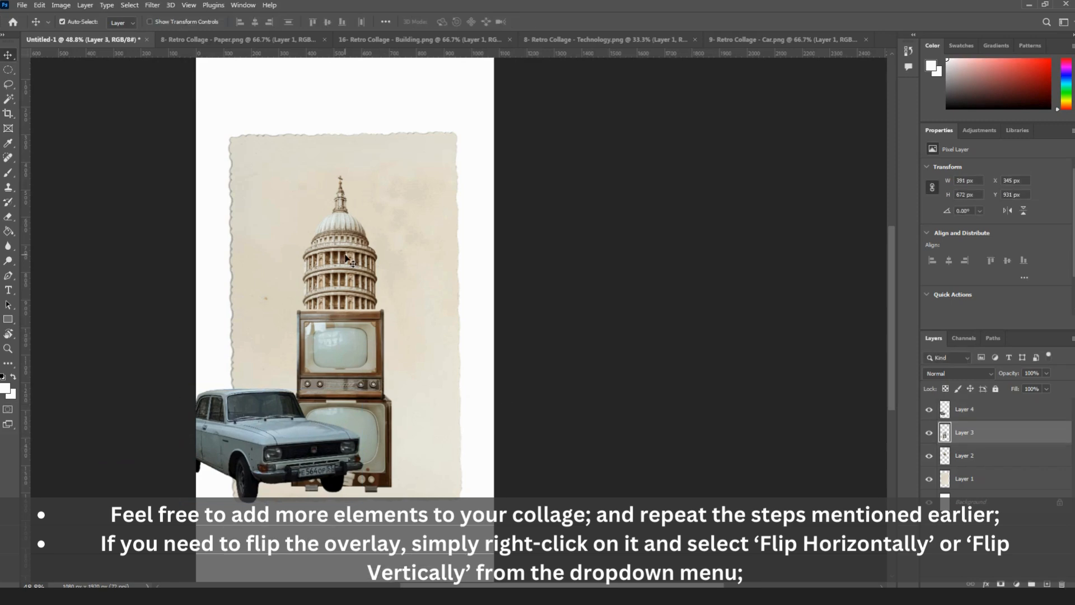
shift+click(342, 260)
drag(336, 262, 364, 278)
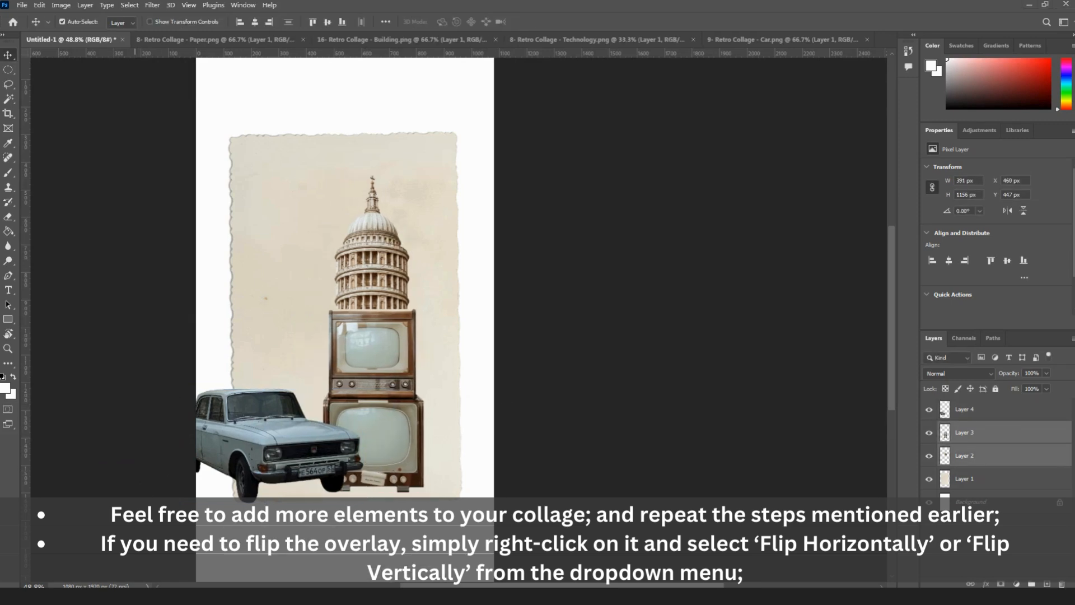
From File Explorer, open 8- Retro Collage - People.png in the collection's People folder as a separate Photoshop document
click(135, 597)
click(691, 471)
key(alt+Left)
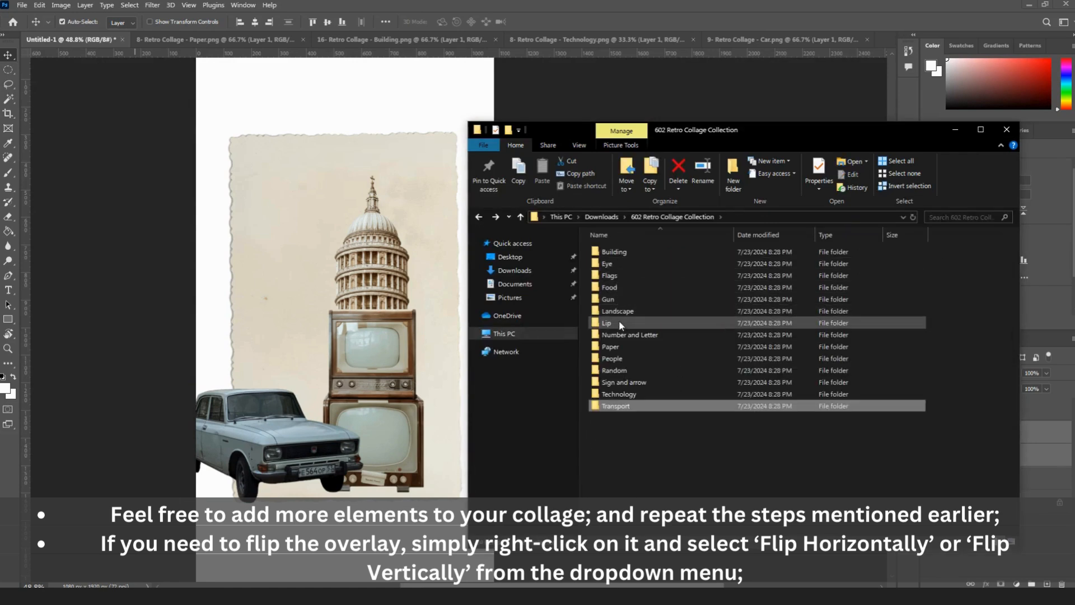
double_click(613, 359)
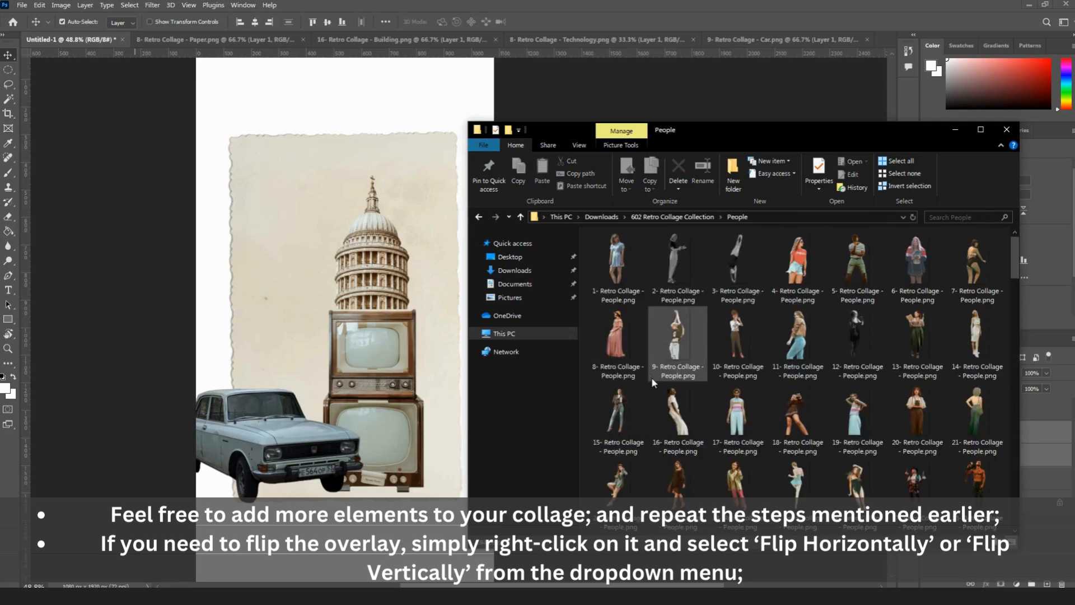
drag(597, 348, 883, 38)
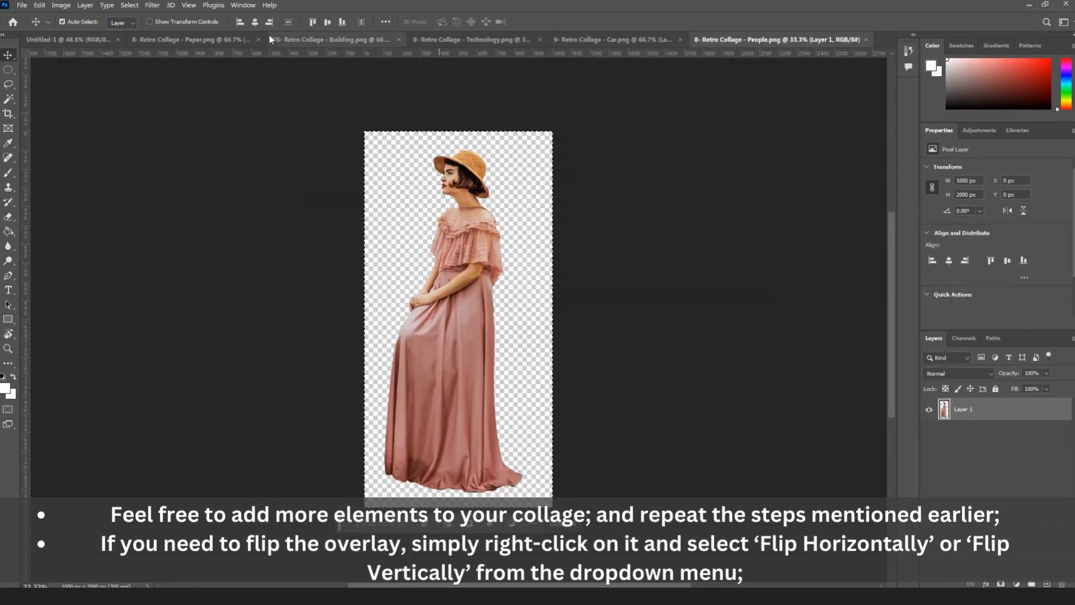
Close the paper, building, technology and car source documents
click(261, 38)
click(311, 38)
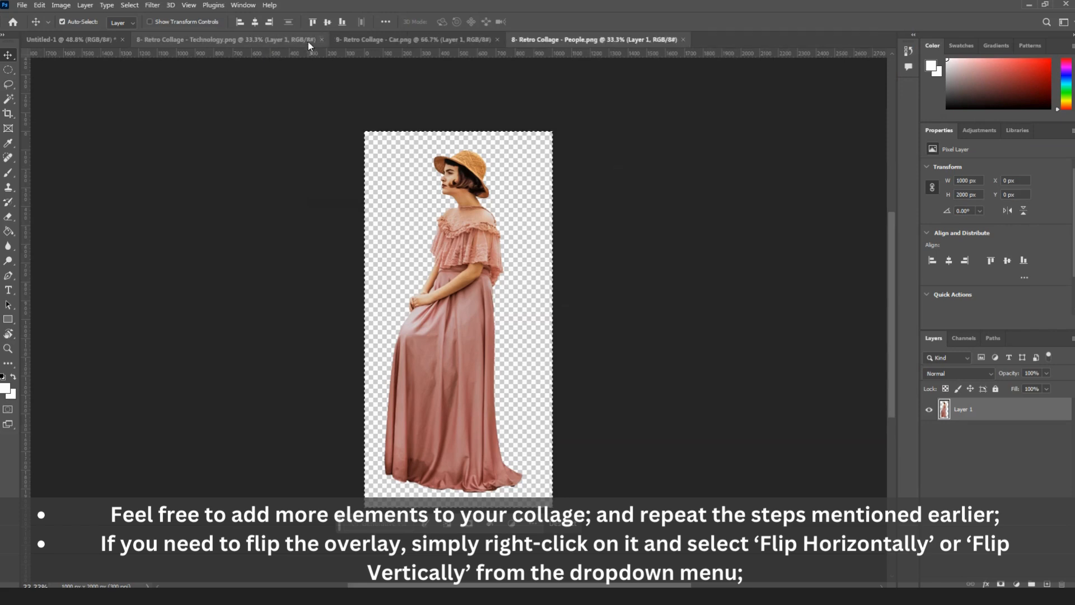
click(321, 39)
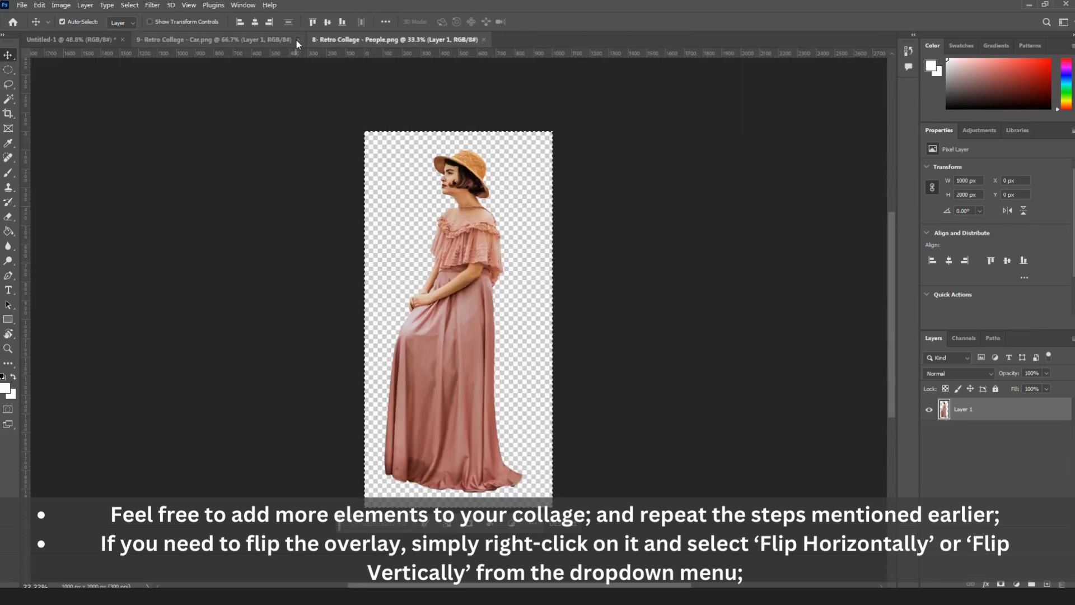
click(296, 38)
Copy the woman in the pink dress into Untitled-1, scale her to about 301 x 747 px and place her right of the televisions
drag(477, 325, 514, 313)
key(ctrl+t)
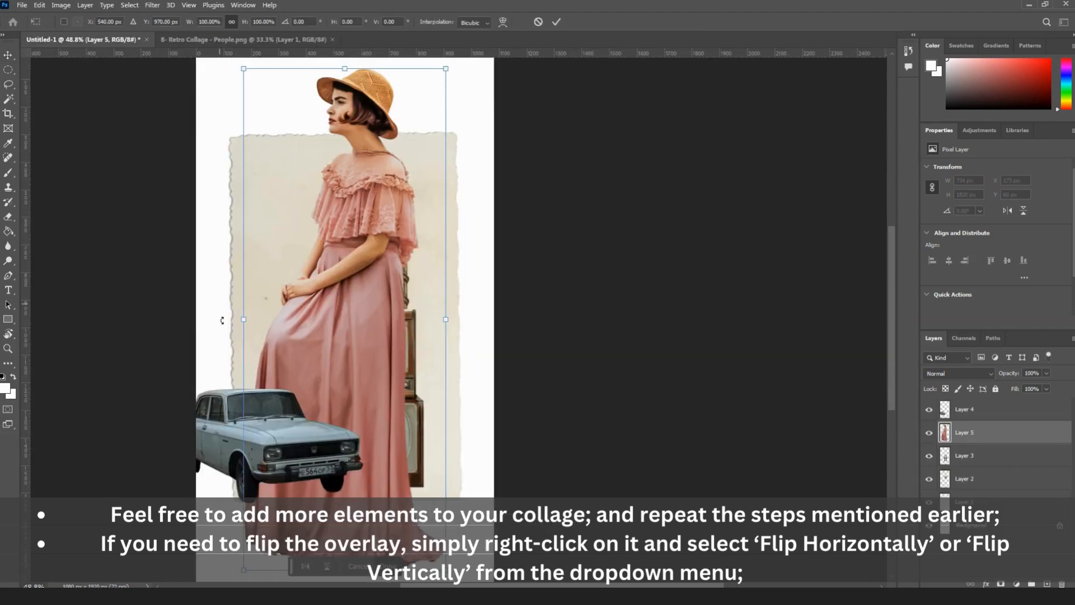
drag(241, 322, 334, 320)
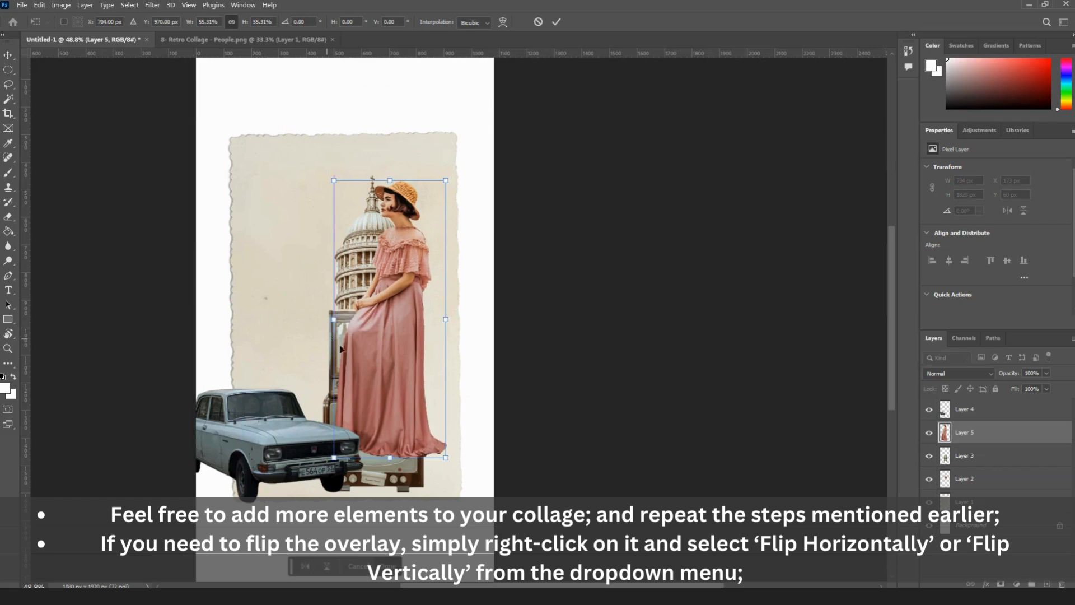
drag(403, 365, 456, 401)
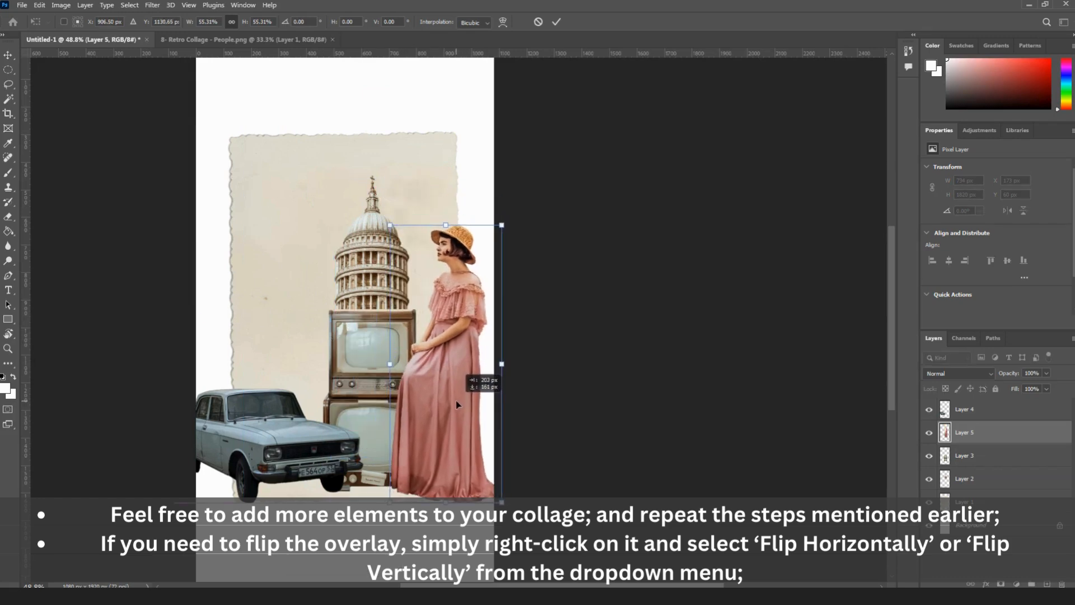
drag(446, 225, 445, 296)
drag(442, 338, 438, 355)
key(Return)
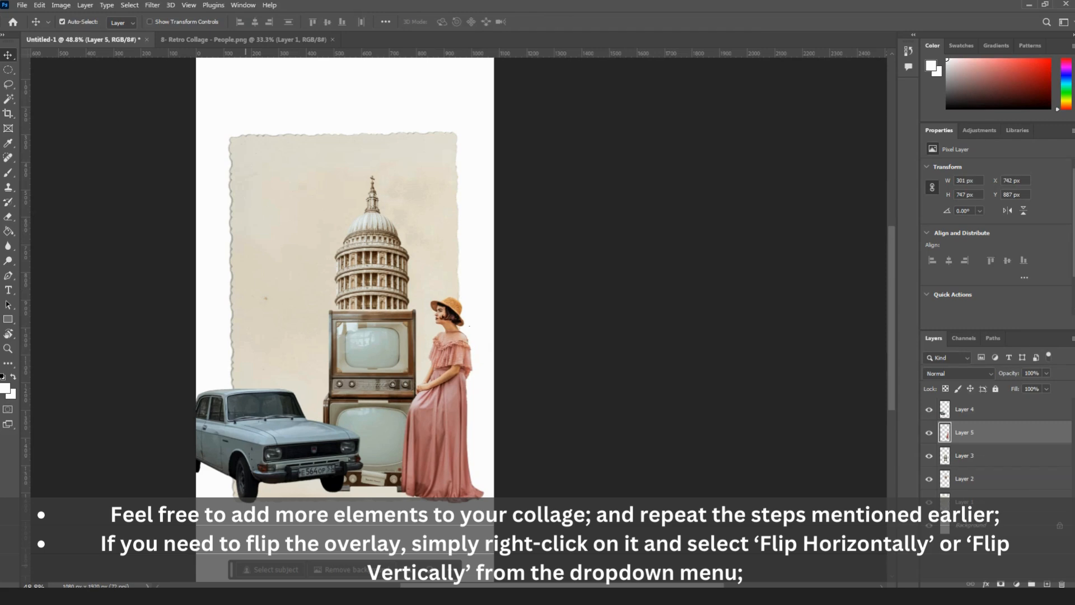
Browse the collection's People folder in File Explorer for another cut-out
click(448, 597)
click(792, 377)
scroll(792, 402, down, 6)
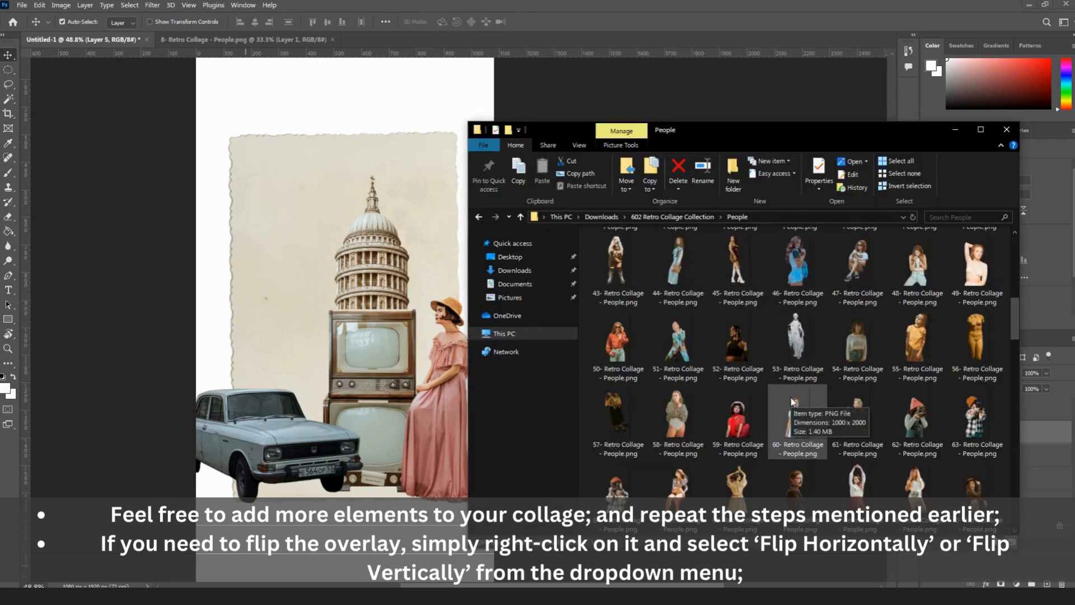
scroll(791, 401, down, 3)
scroll(791, 401, down, 2)
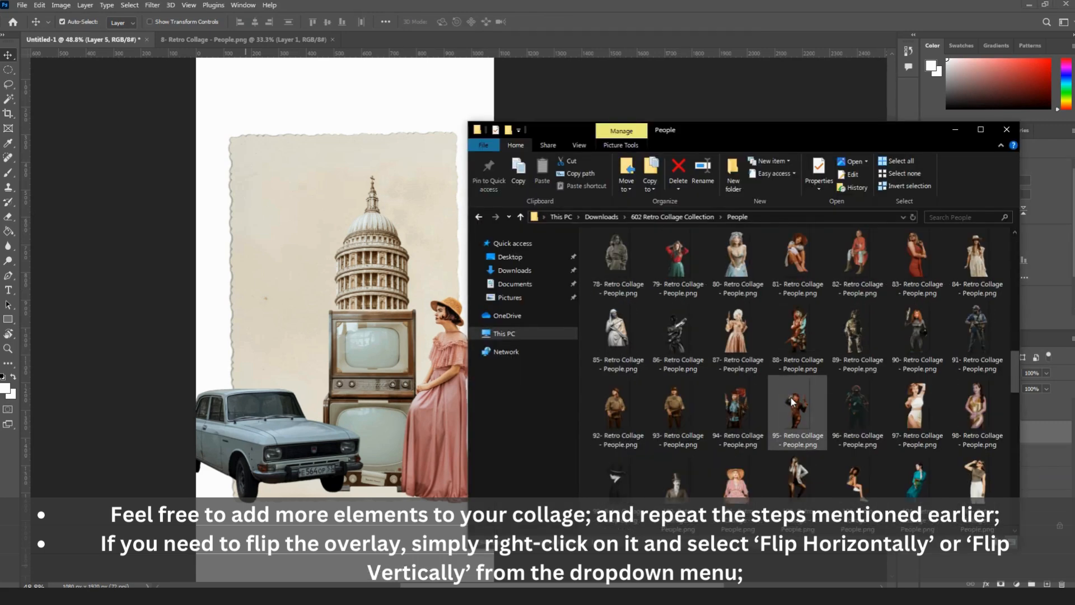
scroll(792, 401, down, 2)
scroll(784, 409, down, 2)
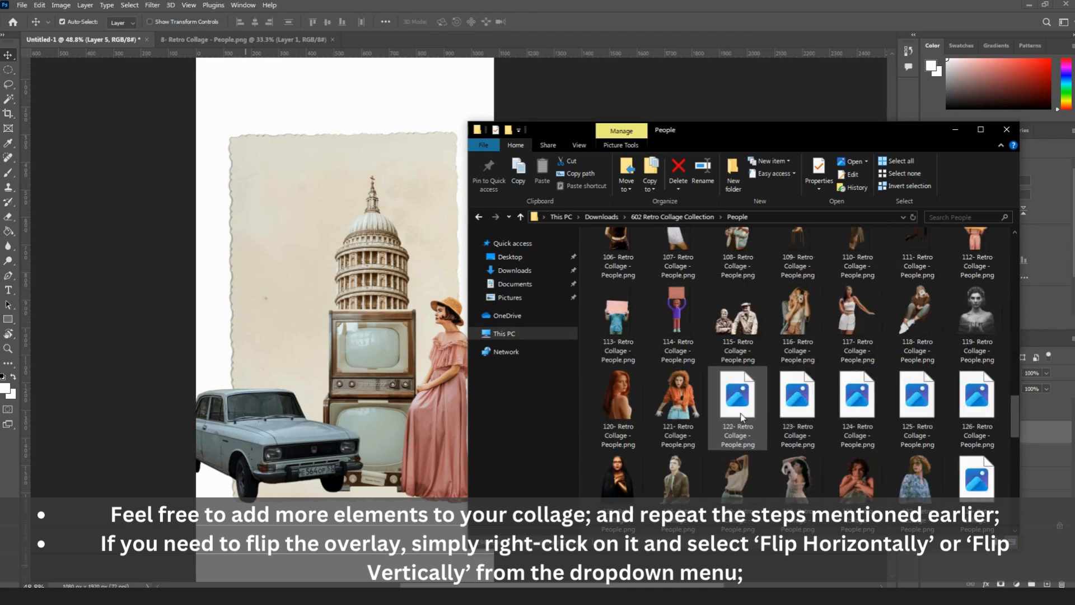
From the collection's Sign and arrow folder, open 8- Retro Collage - Sign.png as a separate Photoshop document
key(alt+Up)
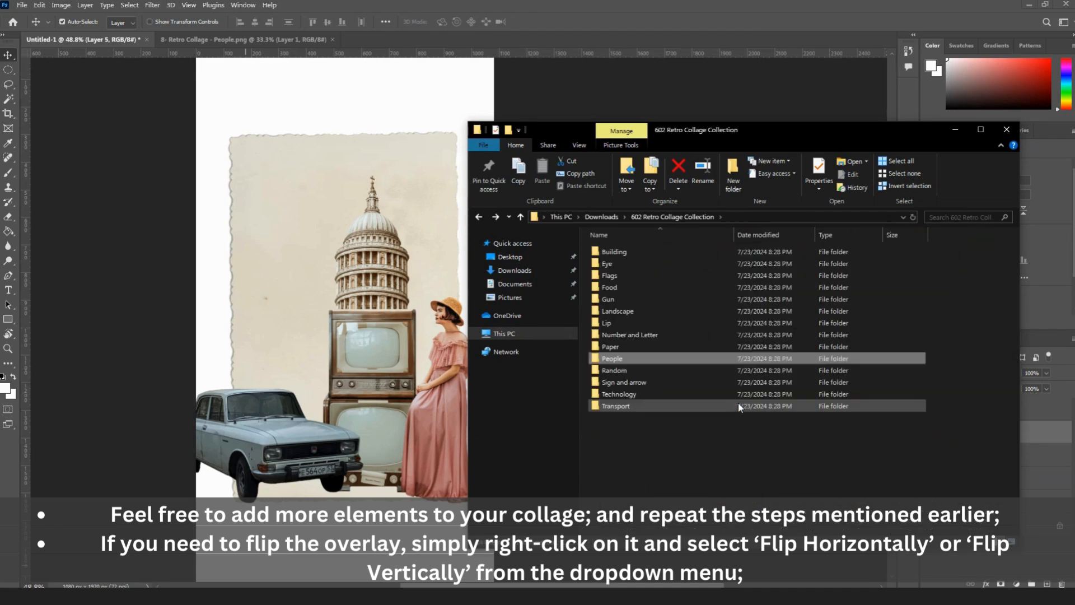
double_click(613, 382)
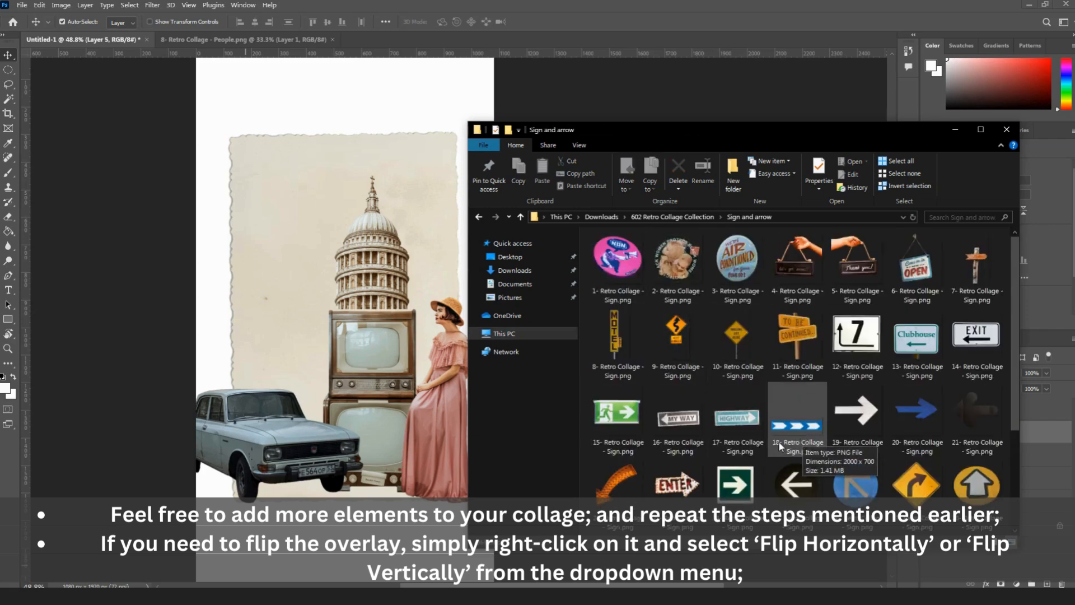
scroll(779, 441, down, 3)
scroll(780, 445, up, 3)
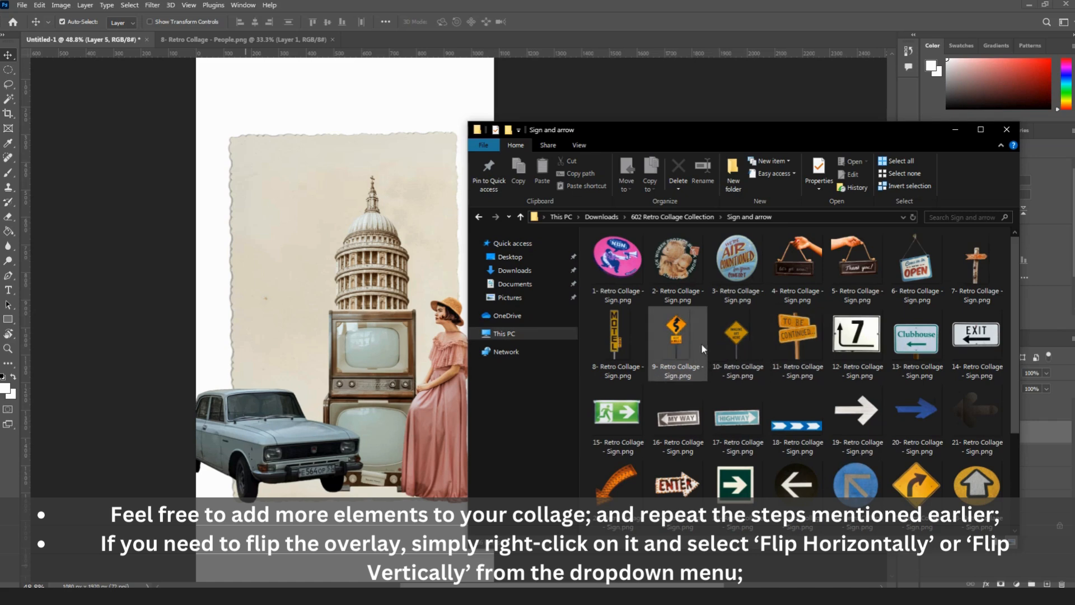
drag(621, 336, 473, 41)
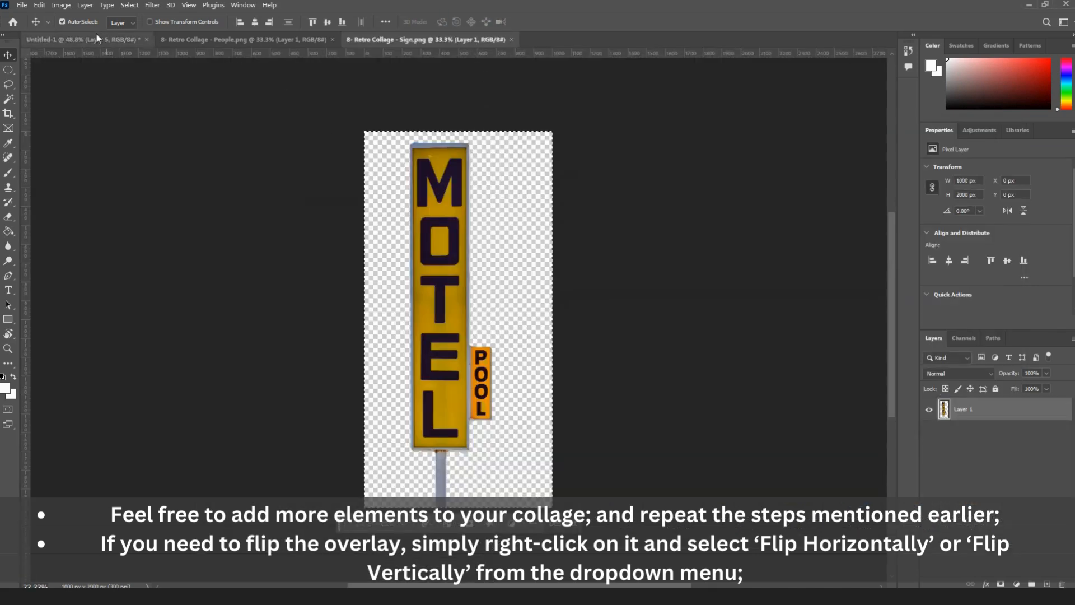
Copy the motel sign into Untitled-1, scale it to about 156 x 696 px and stand it behind the car at about X 150 px, Y 539 px
drag(96, 33, 355, 347)
scroll(426, 202, up, 1)
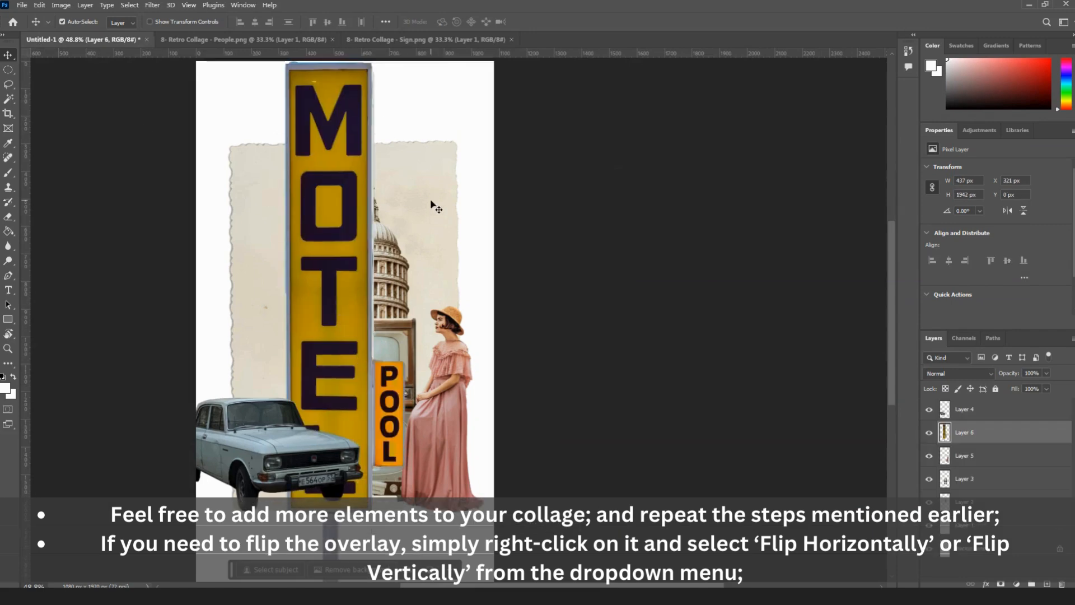
key(ctrl+t)
drag(409, 347, 265, 327)
key(Return)
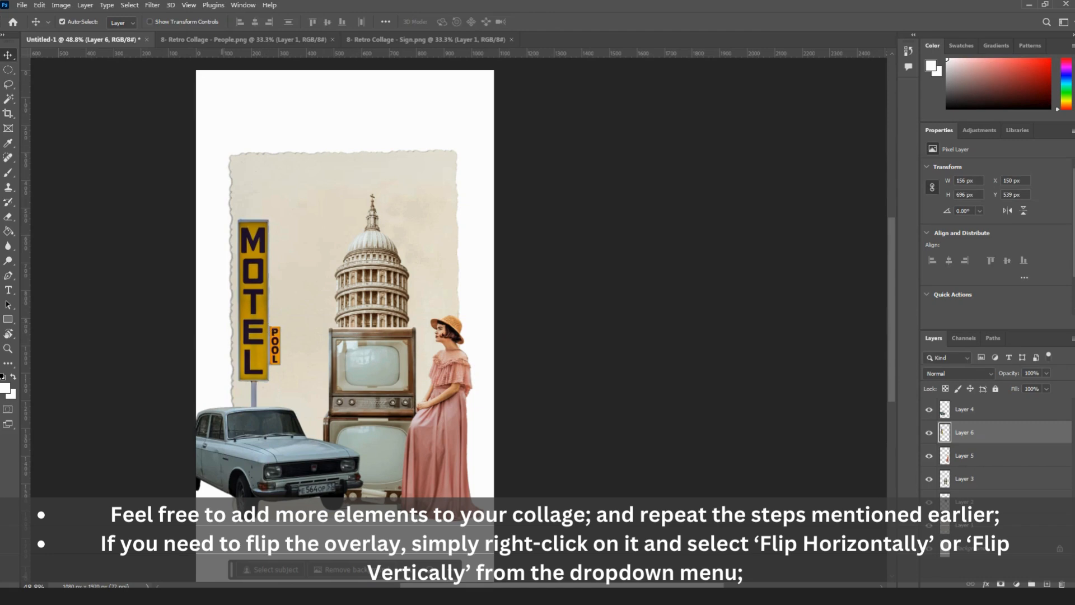
From File Explorer, place 9- Retro Collage - Number.png from the collection's Number and Letter folder directly into Untitled-1
key(alt+Tab)
key(alt+Left)
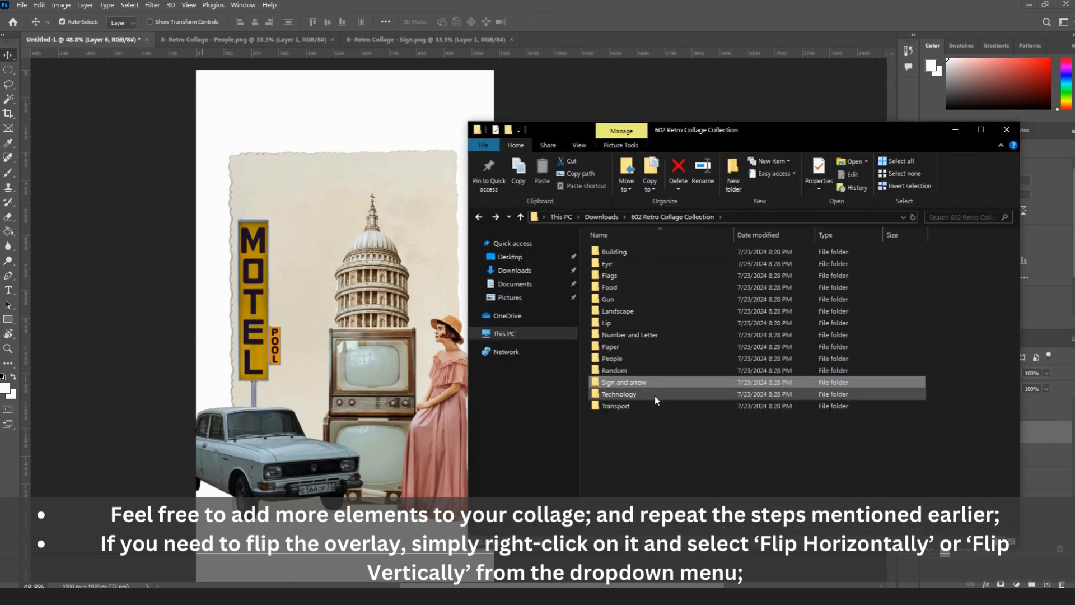
click(634, 393)
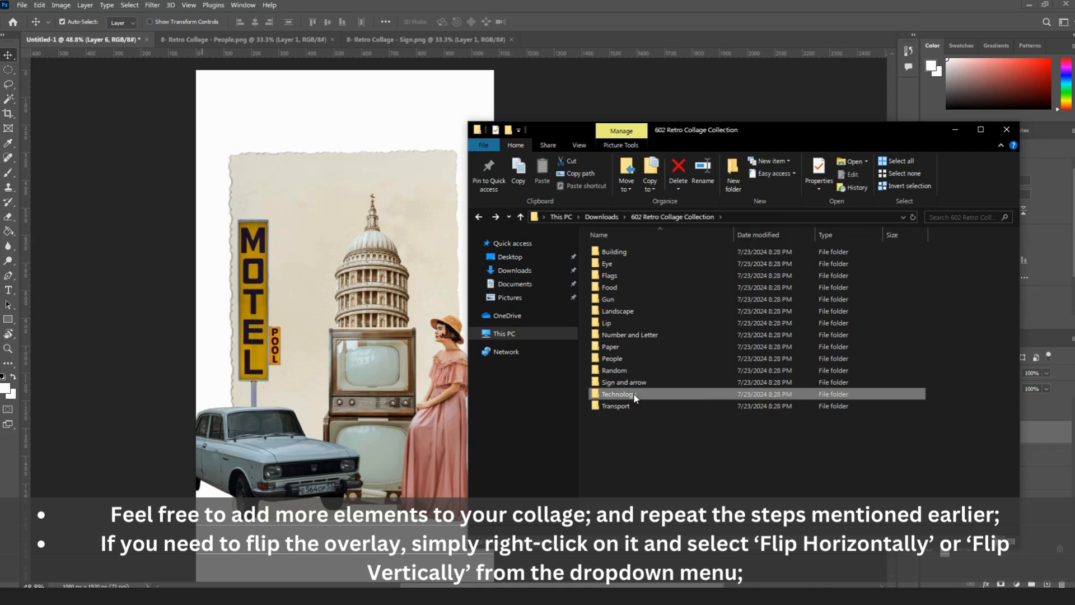
double_click(624, 336)
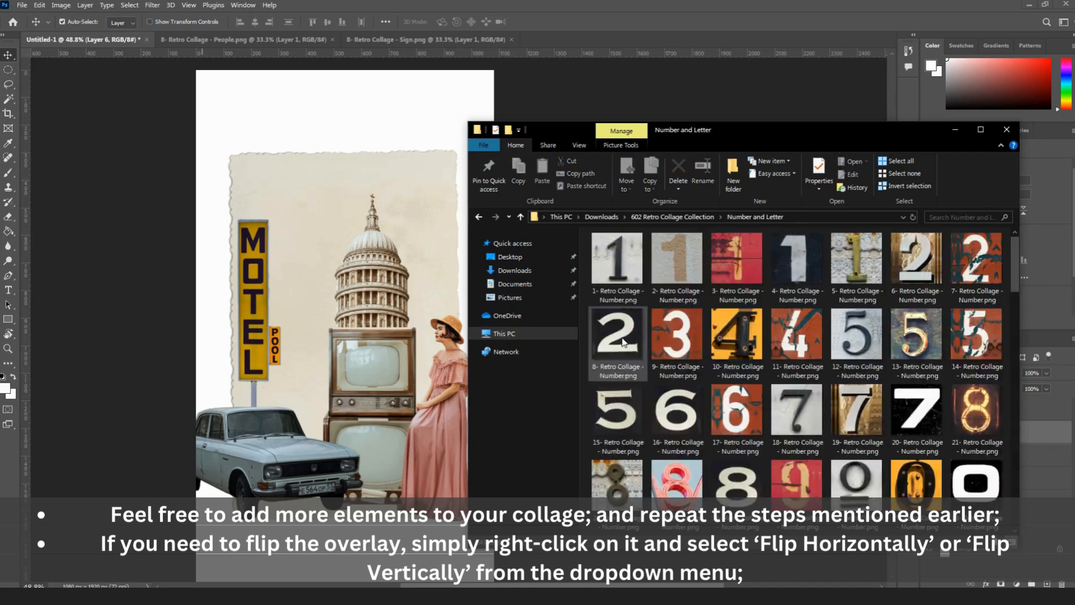
click(683, 343)
drag(676, 333, 303, 241)
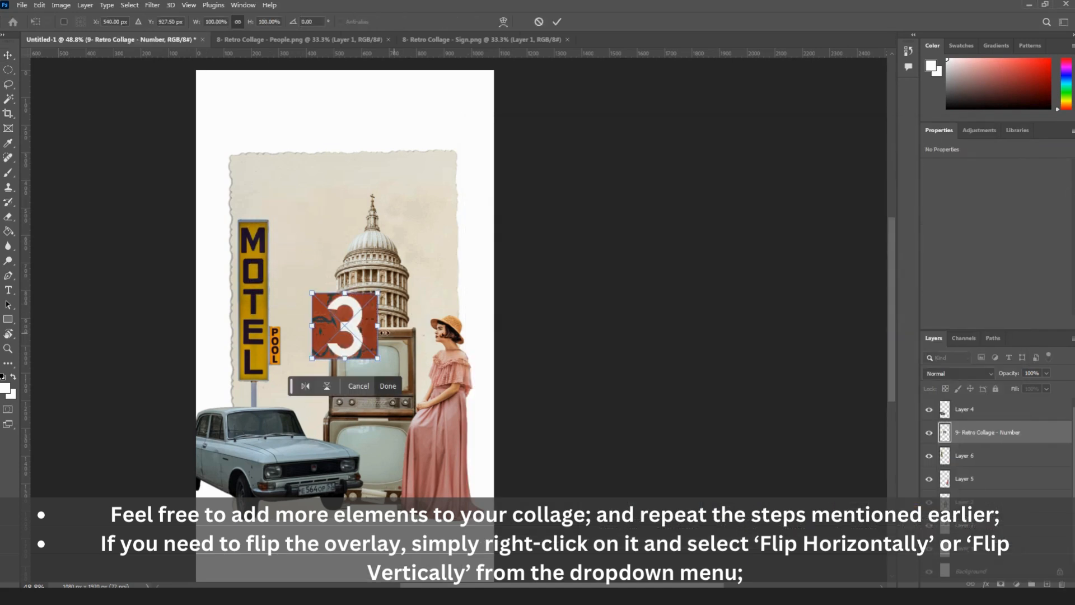
Scale the number 3 tile to about 141 x 142 px, rotate it about -32° and place it beside the top of the motel sign
drag(378, 325, 297, 212)
mouse_move(319, 261)
mouse_down()
mouse_move(309, 251)
mouse_move(318, 243)
mouse_up()
key(Return)
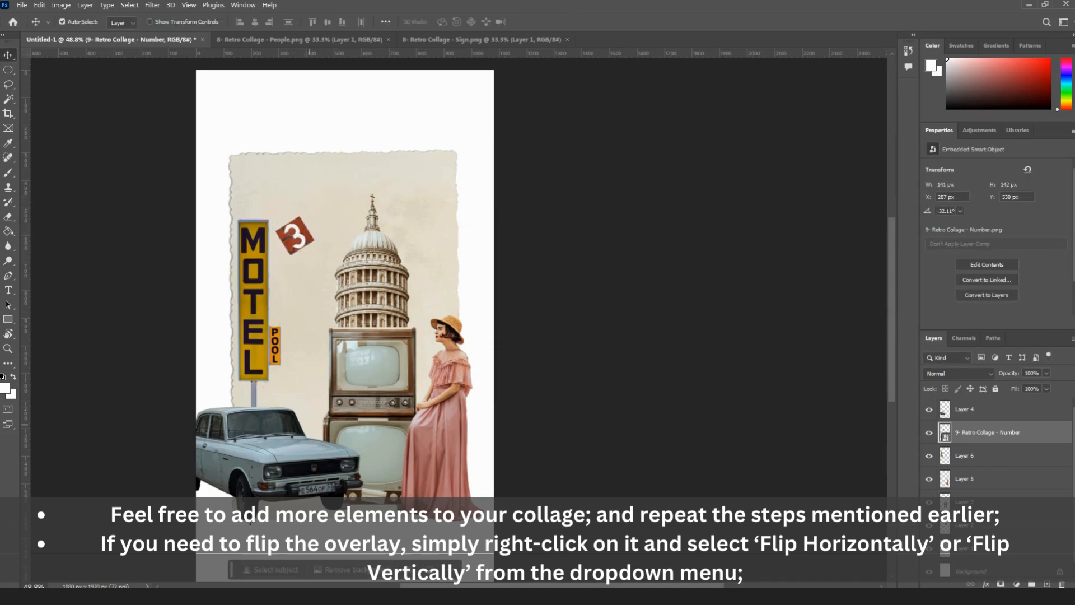
Place 21- Retro Collage - Number.png, shrunk and tilted, beneath the number 3 tile, and move the 3 to about X 307 px, Y 520 px
key(alt+Tab)
click(807, 495)
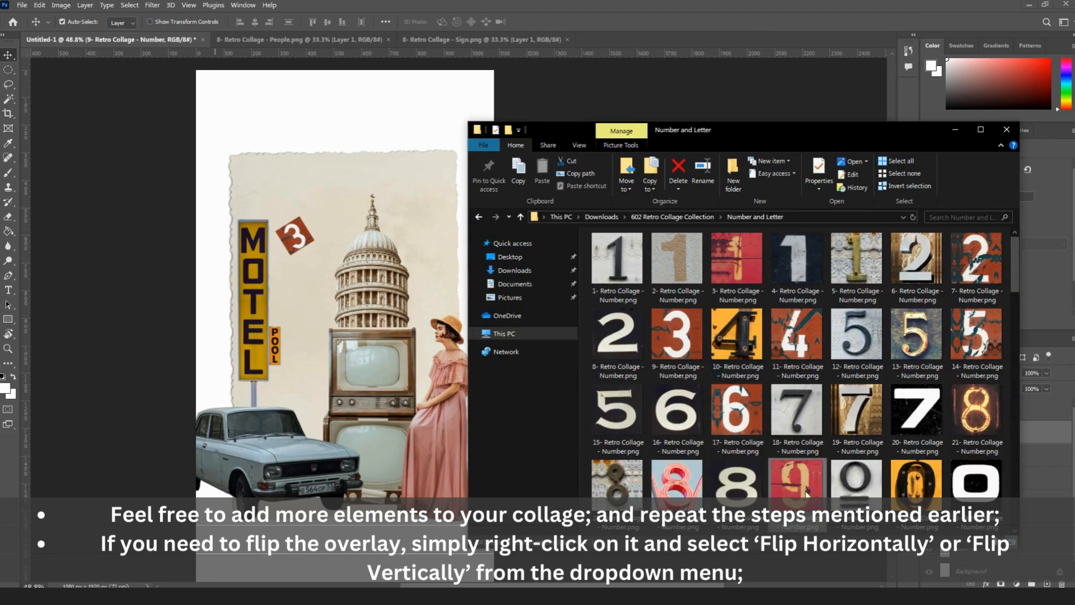
drag(977, 411, 301, 263)
key(Return)
click(296, 238)
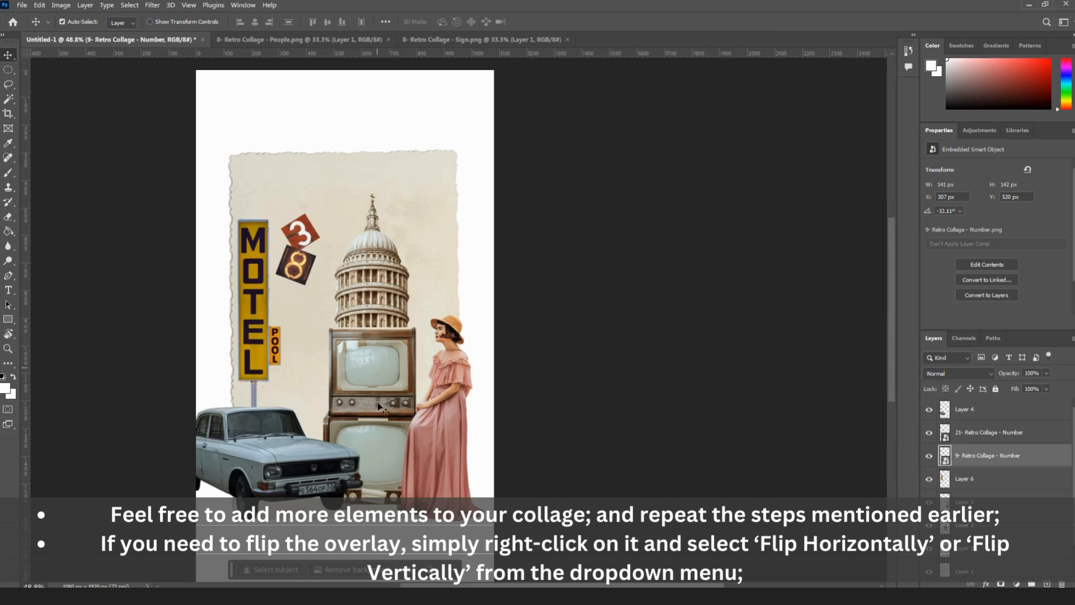
Place 7- Retro Collage - Random.png from the Random folder into Untitled-1, positioning the yellow hand right of the dome at about X 763 px, Y 668 px
key(alt+Tab)
key(alt+Left)
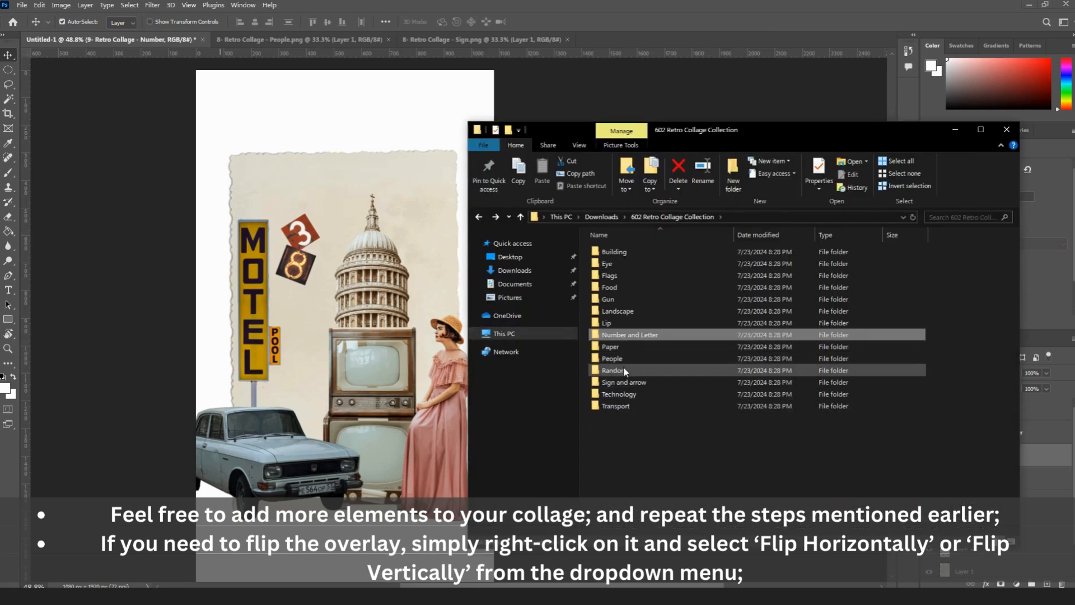
double_click(624, 369)
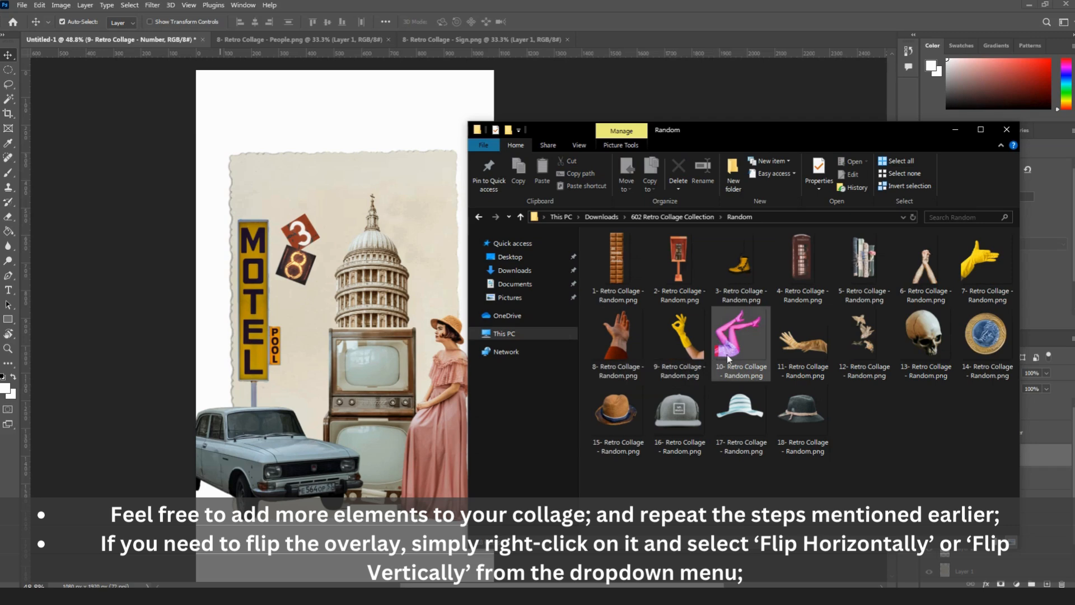
drag(988, 261, 438, 280)
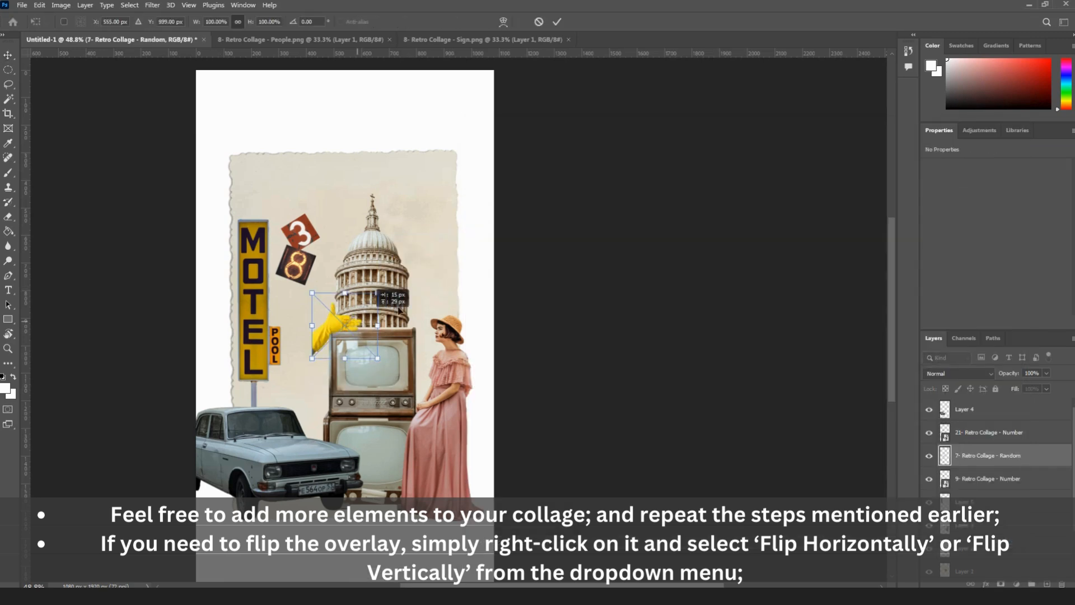
drag(357, 321, 452, 272)
key(Return)
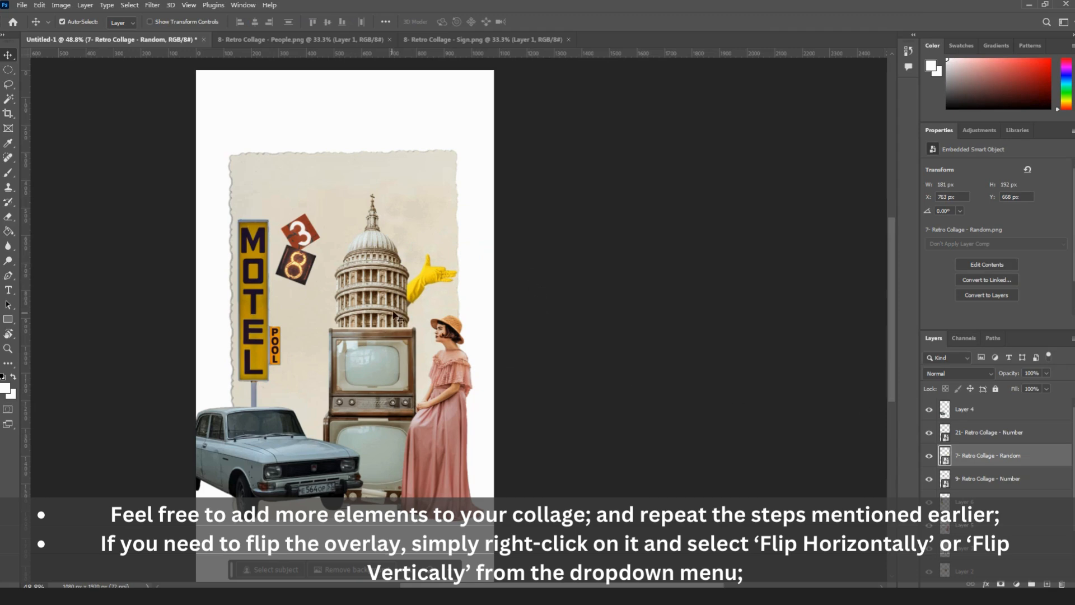
Flip the yellow hand horizontally and move it beside the dome, under the number tiles, at about X 346 px, Y 756 px
key(ctrl+t)
right_click(436, 271)
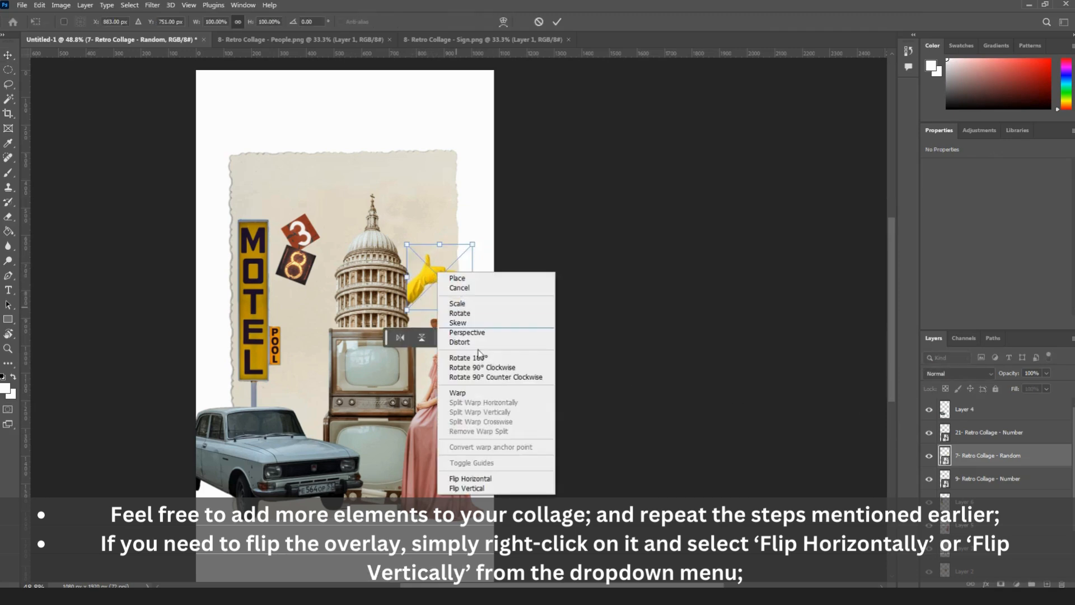
click(465, 478)
drag(466, 285, 330, 293)
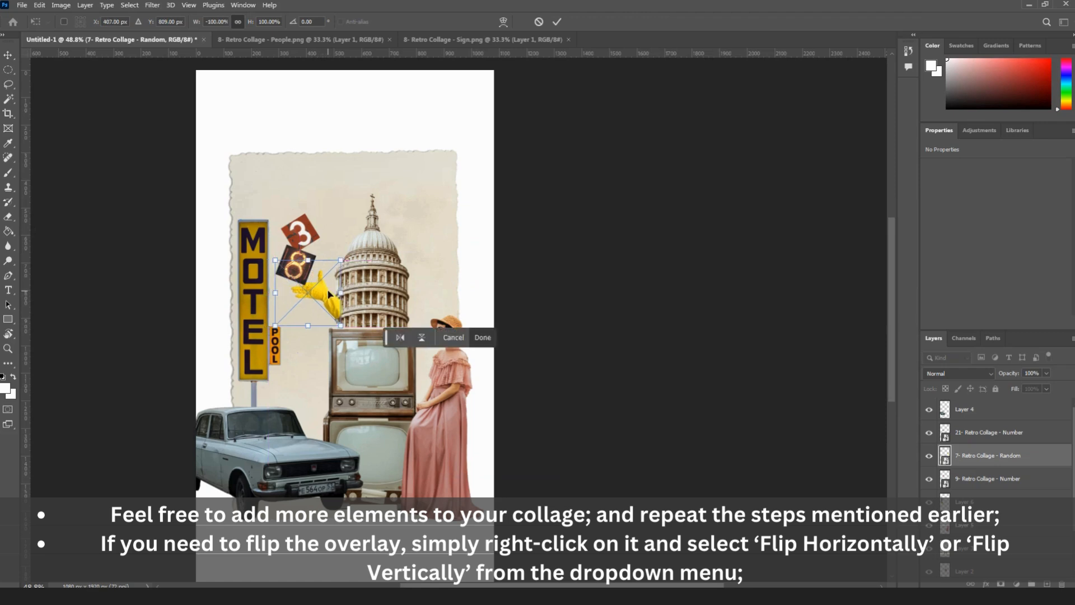
key(Return)
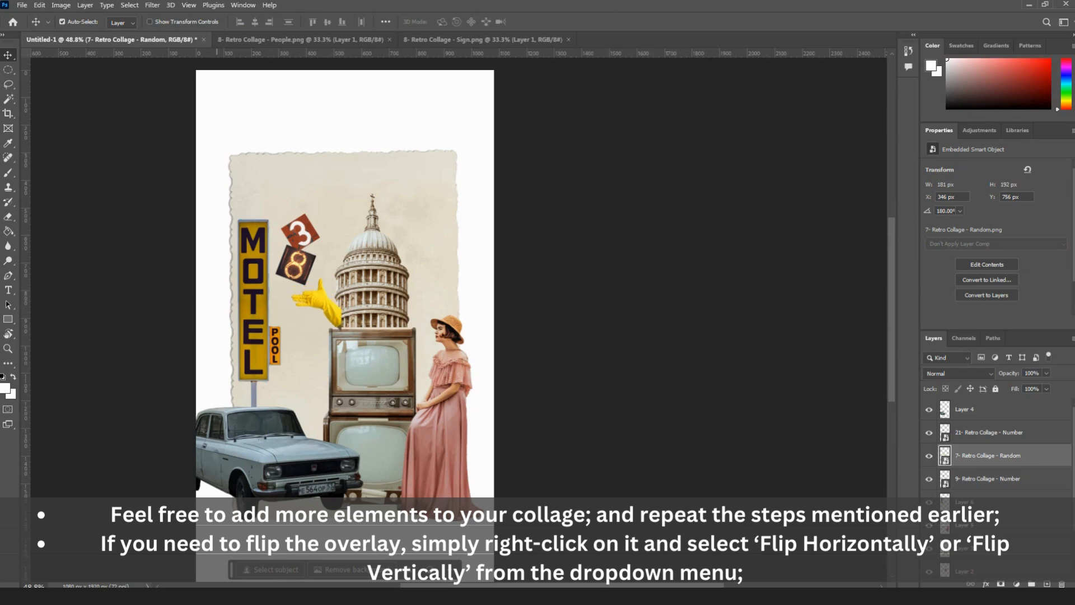
Open 13- Retro Collage - Building.png from the collection's Building folder in its own tab and bring the lighthouse into Untitled-1
click(217, 596)
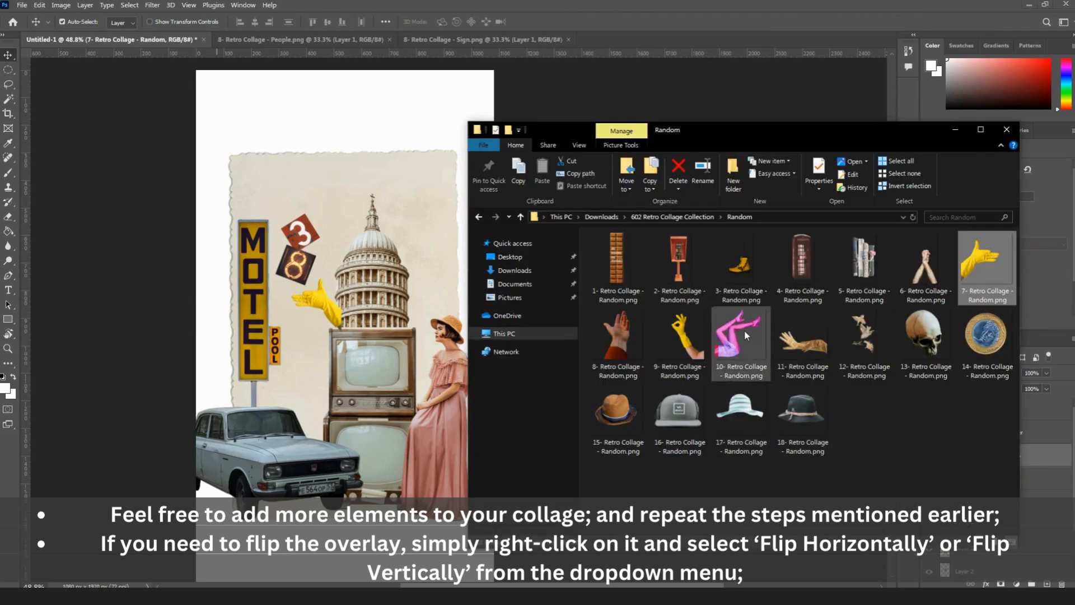
click(479, 217)
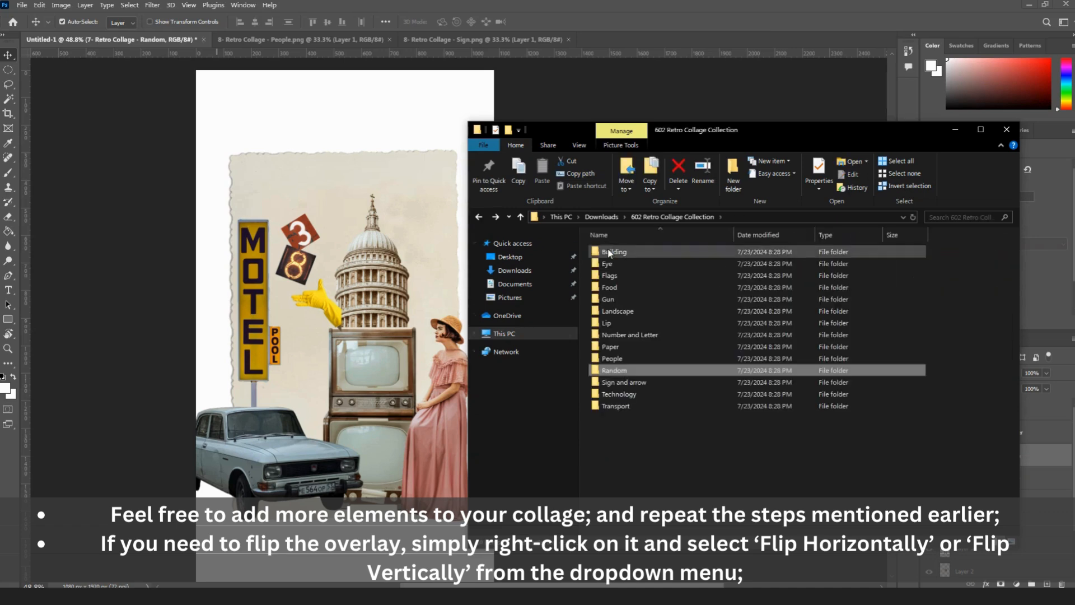
double_click(608, 251)
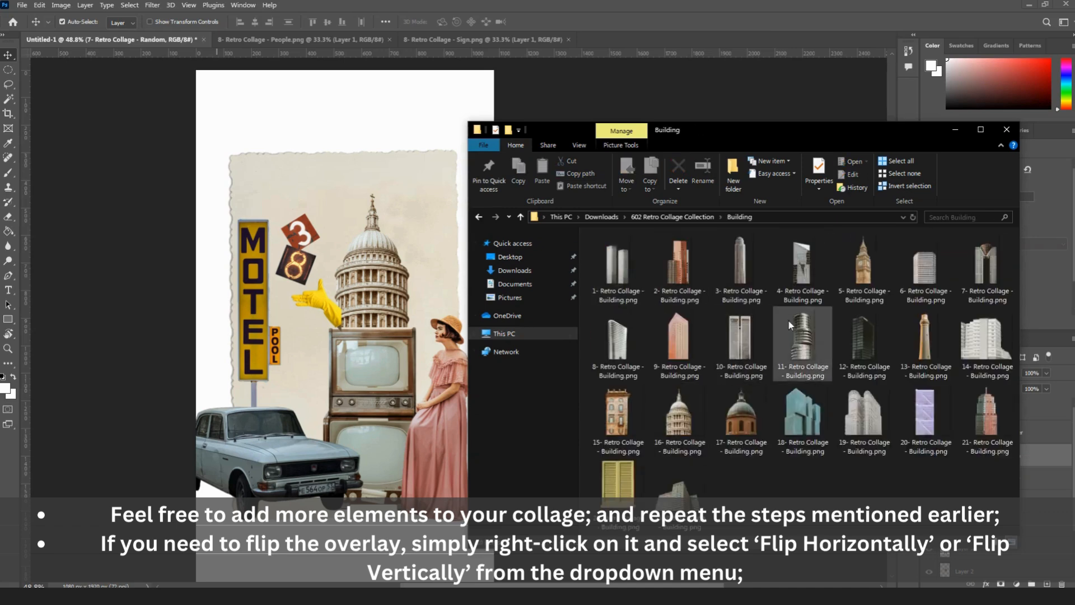
click(927, 356)
drag(922, 349, 643, 42)
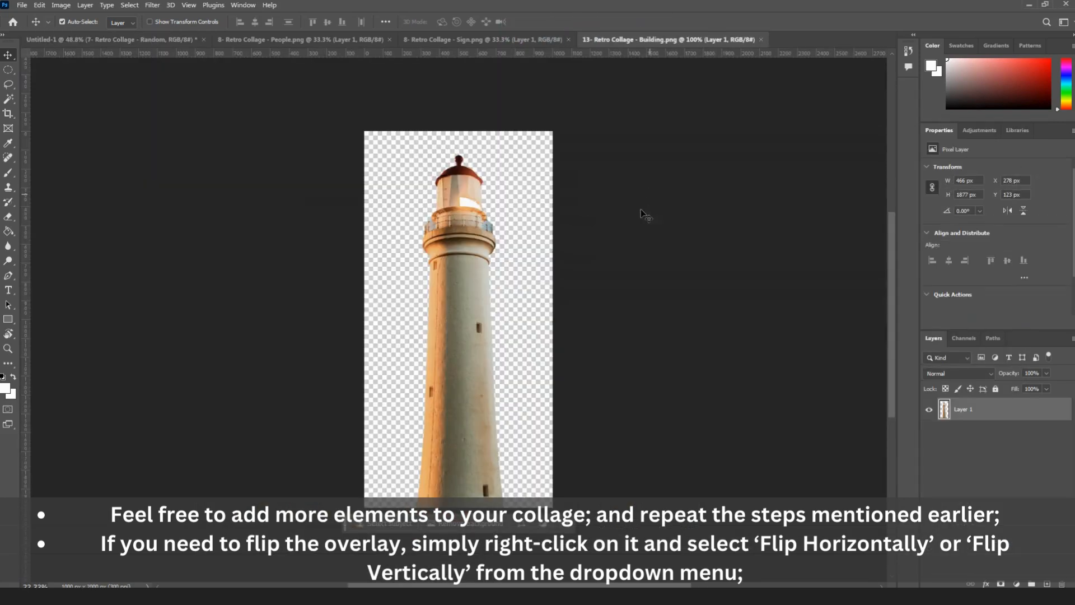
drag(424, 209, 376, 374)
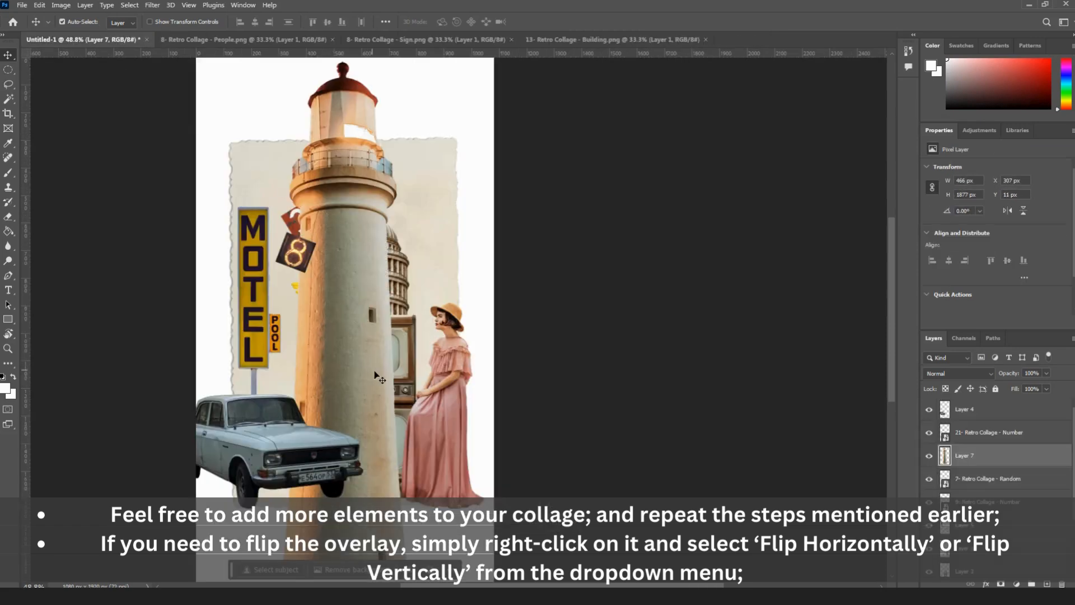
Shrink the lighthouse between the motel sign and the televisions, and restack the yellow hand as top layer at about X 320 px, Y 1003 px
key(ctrl+t)
drag(348, 73, 314, 355)
key(Return)
drag(1047, 480, 1003, 408)
drag(322, 365, 322, 373)
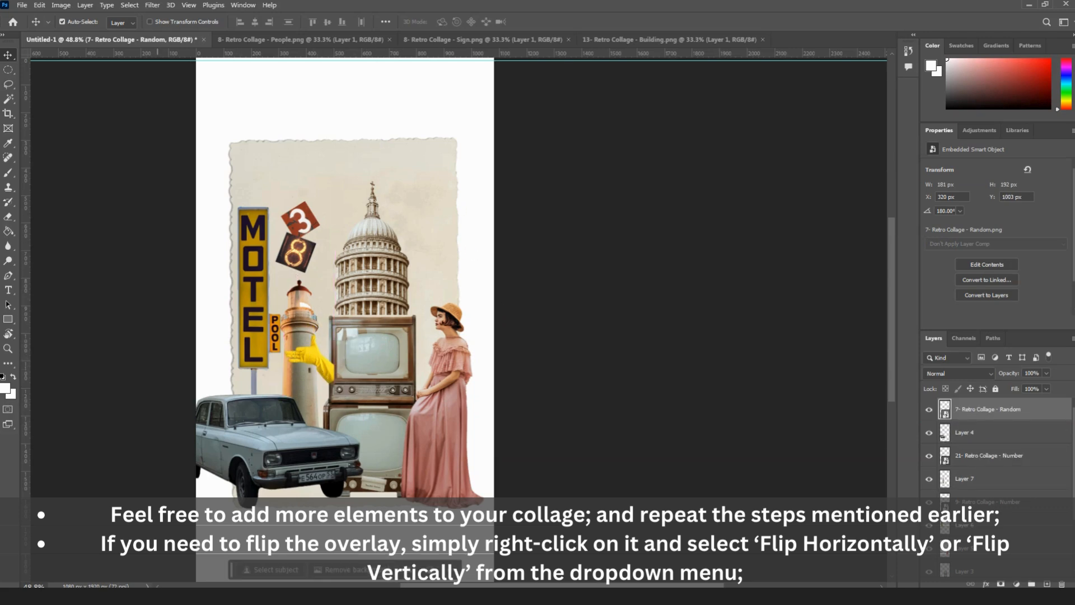
Open 13- Retro Collage - Lip.png from the collection's Lip folder in its own tab and bring the pink lips into Untitled-1
click(217, 595)
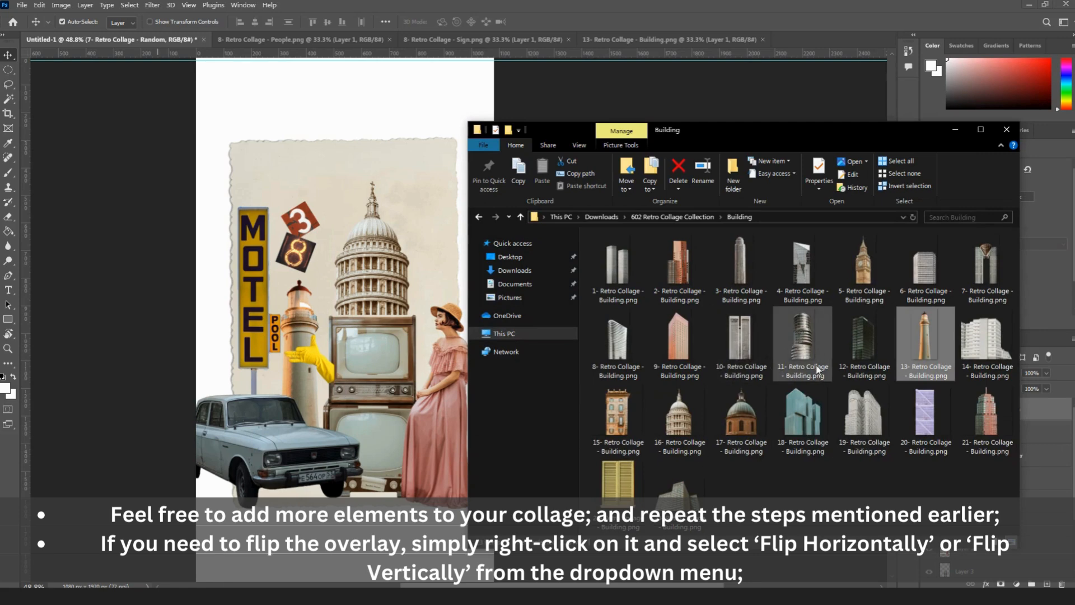
key(alt+Left)
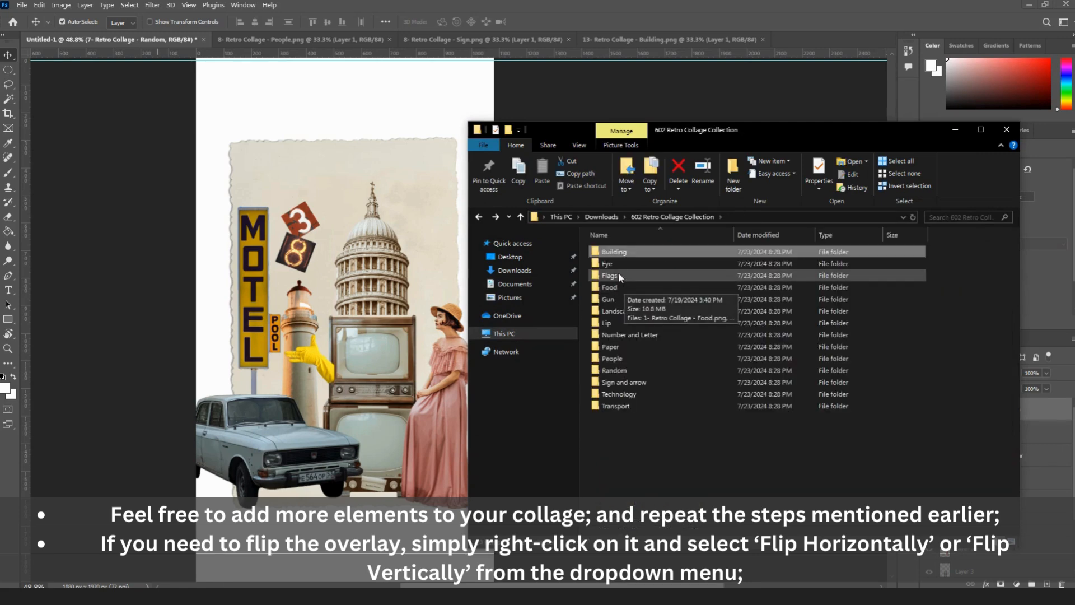
double_click(607, 323)
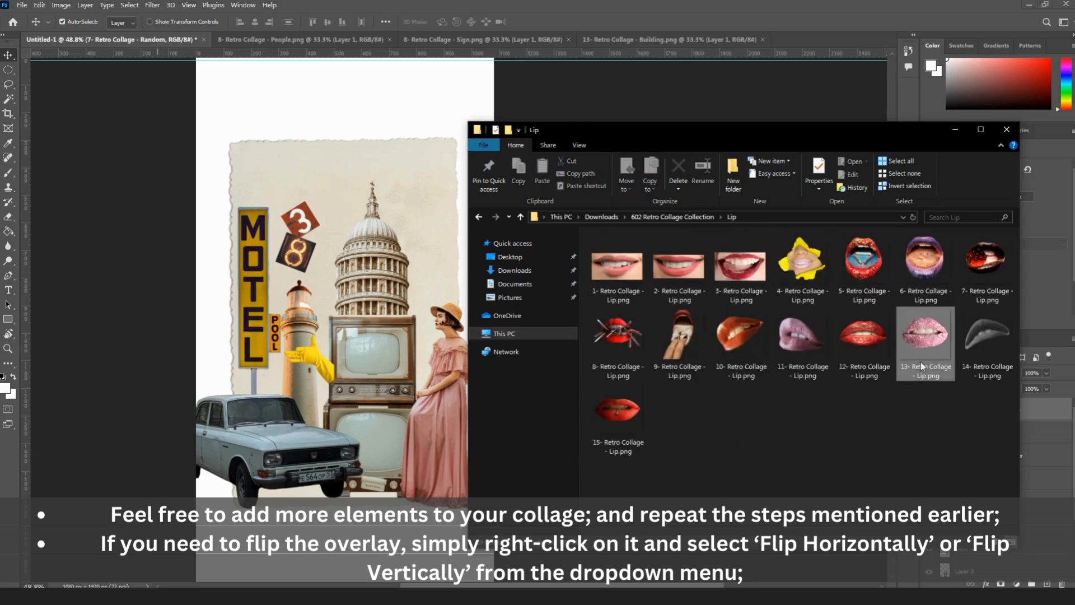
drag(921, 362, 842, 41)
drag(666, 221, 347, 314)
Shrink and skew the pink lips to about 166 x 125 px over the car's grille at about X 338 px, Y 1410 px
key(ctrl+t)
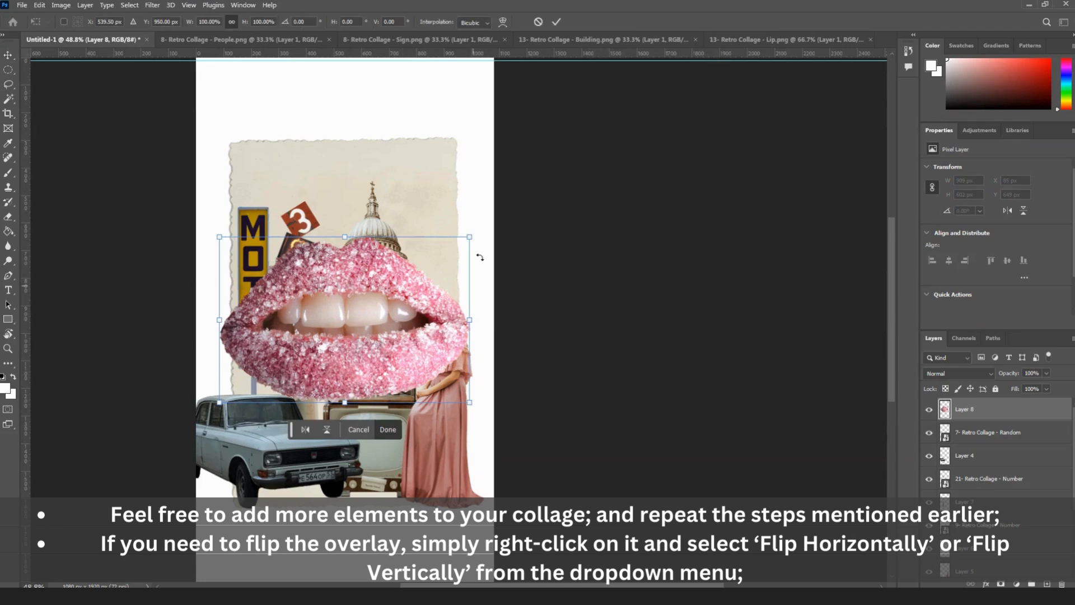
drag(470, 235, 332, 473)
scroll(317, 469, up, 5)
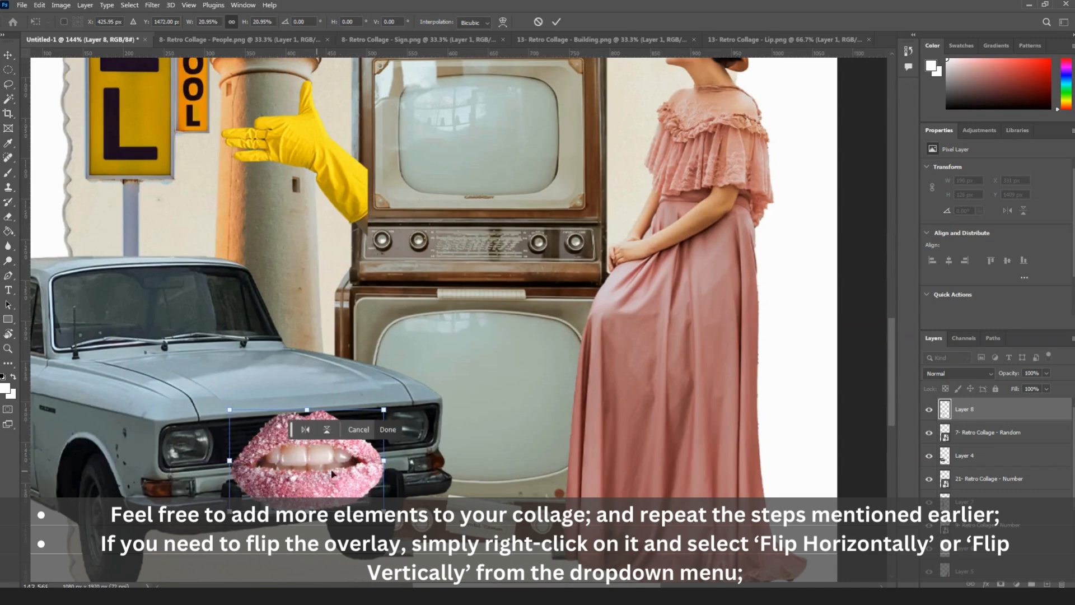
drag(387, 413, 362, 401)
drag(379, 511, 329, 488)
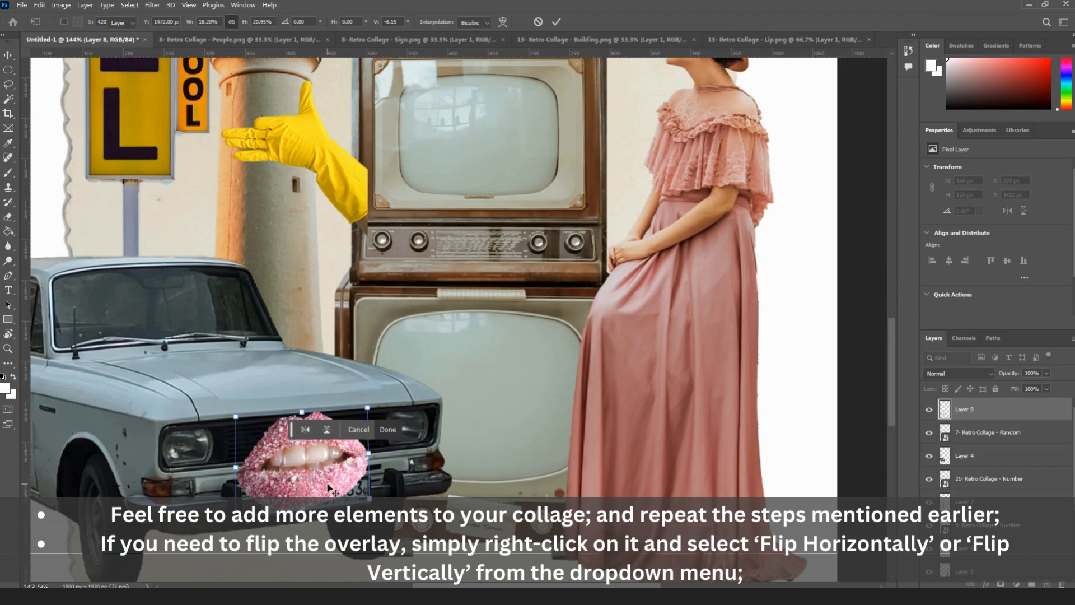
key(Return)
scroll(347, 489, down, 5)
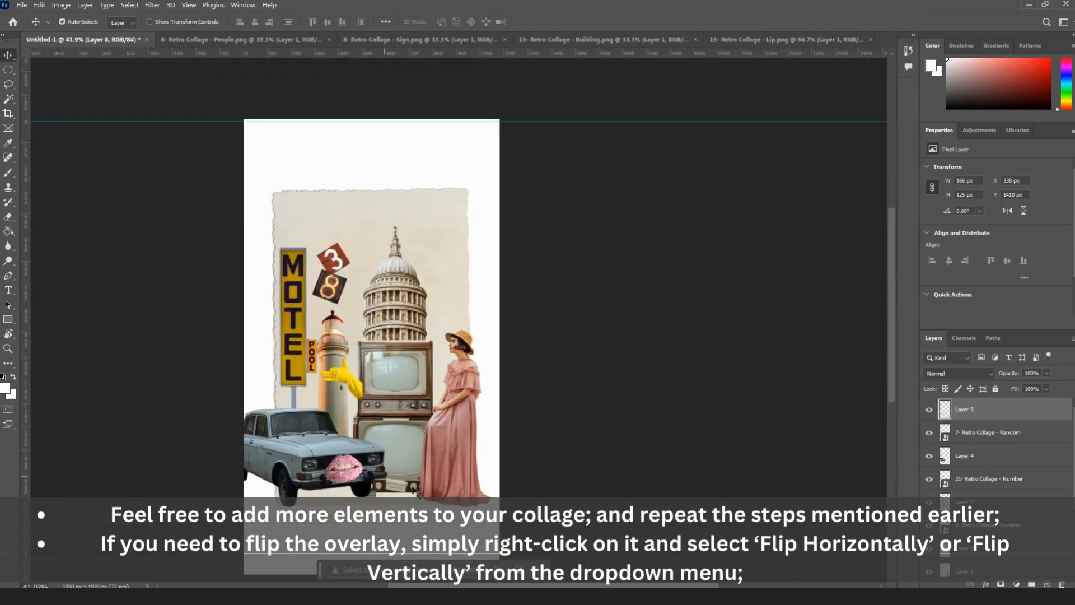
From File Explorer, place 34- Retro Collage - Eye.png from the collection's Eye folder directly into Untitled-1
drag(413, 489, 423, 448)
scroll(379, 440, up, 3)
key(alt+Tab)
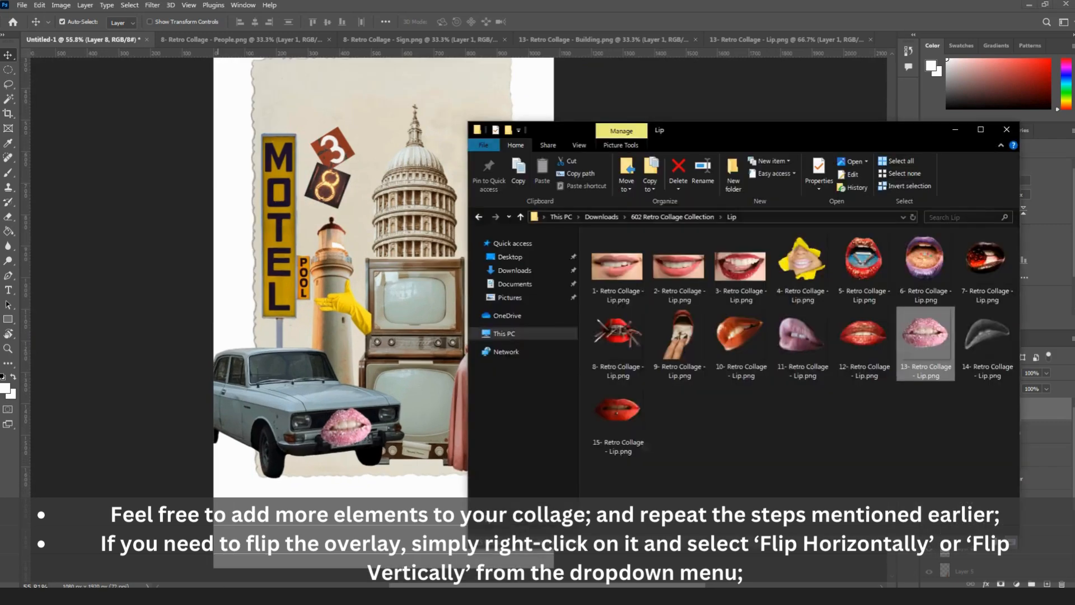
click(662, 382)
click(672, 216)
double_click(627, 264)
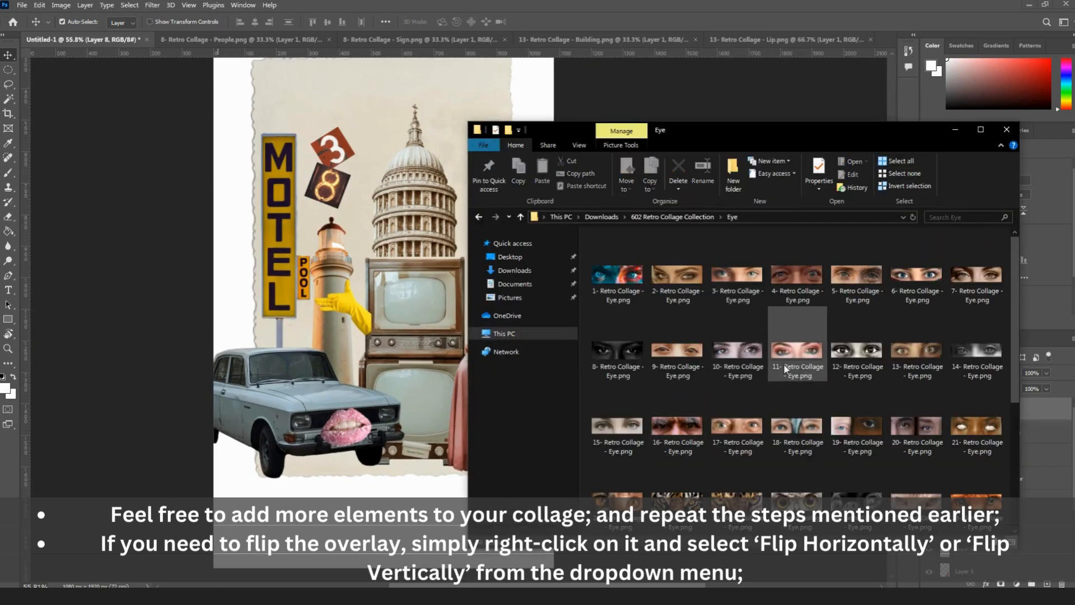
scroll(785, 367, down, 3)
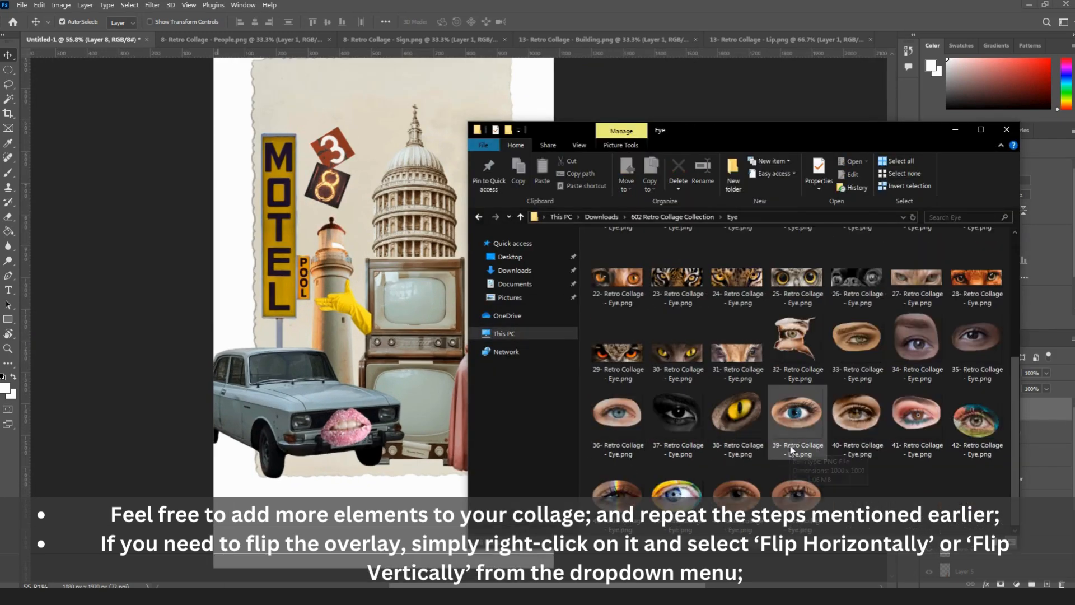
click(623, 421)
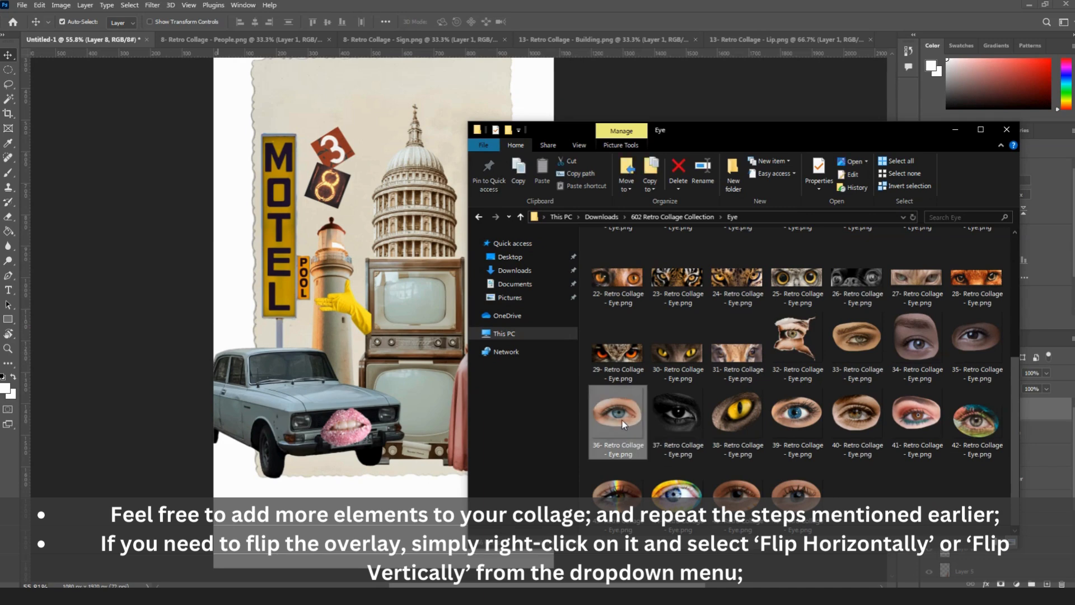
click(923, 429)
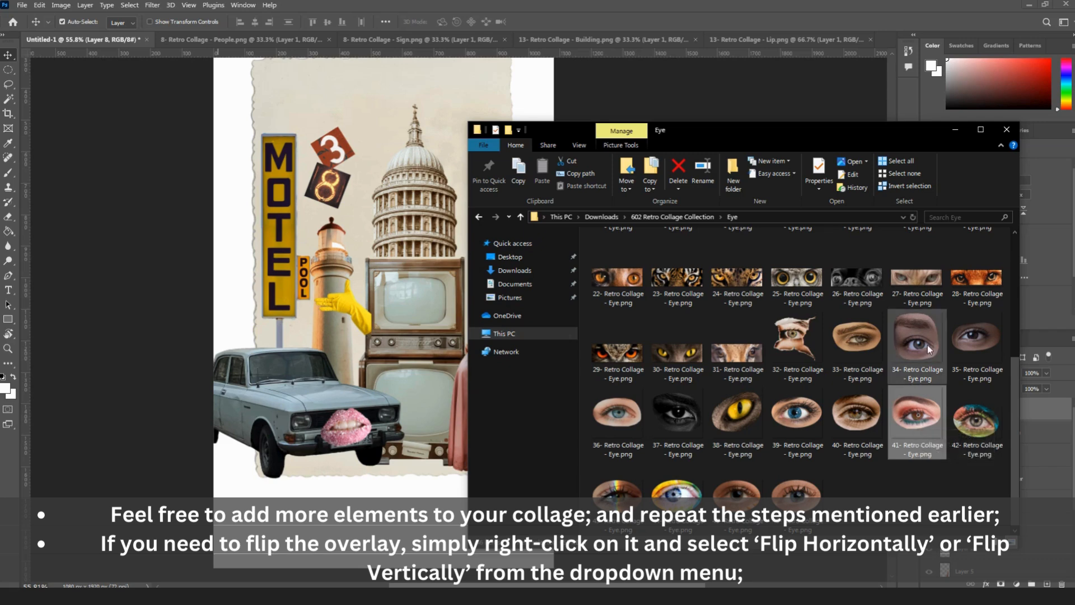
shift+click(936, 374)
click(920, 431)
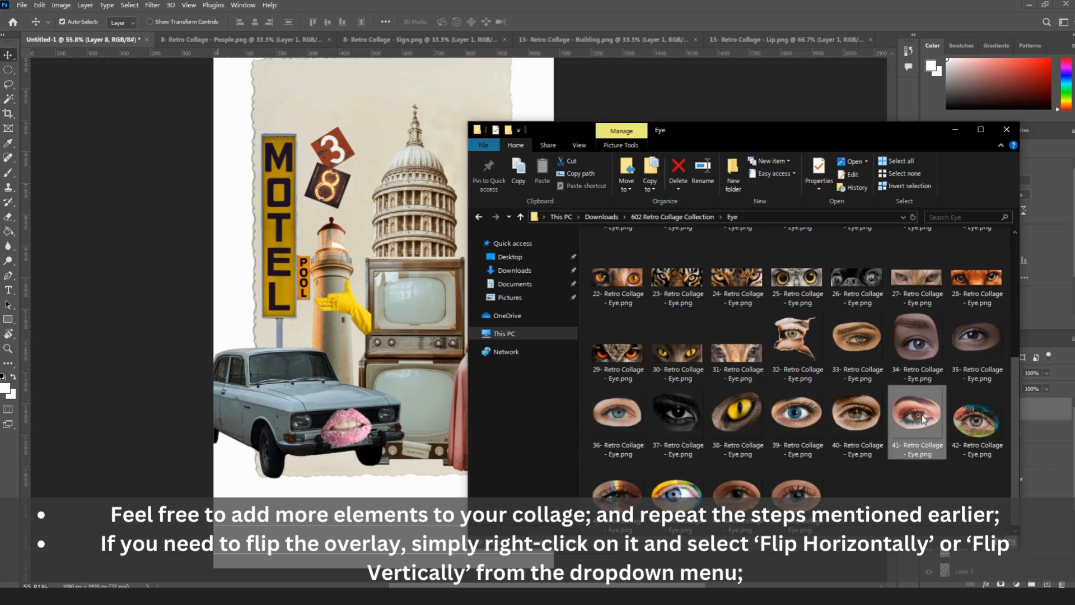
drag(922, 347, 256, 375)
Scale and distort the eye to about 109 x 81 px, tilted about -5°, inside the windshield at about X 132 px, Y 1239 px
scroll(305, 366, up, 5)
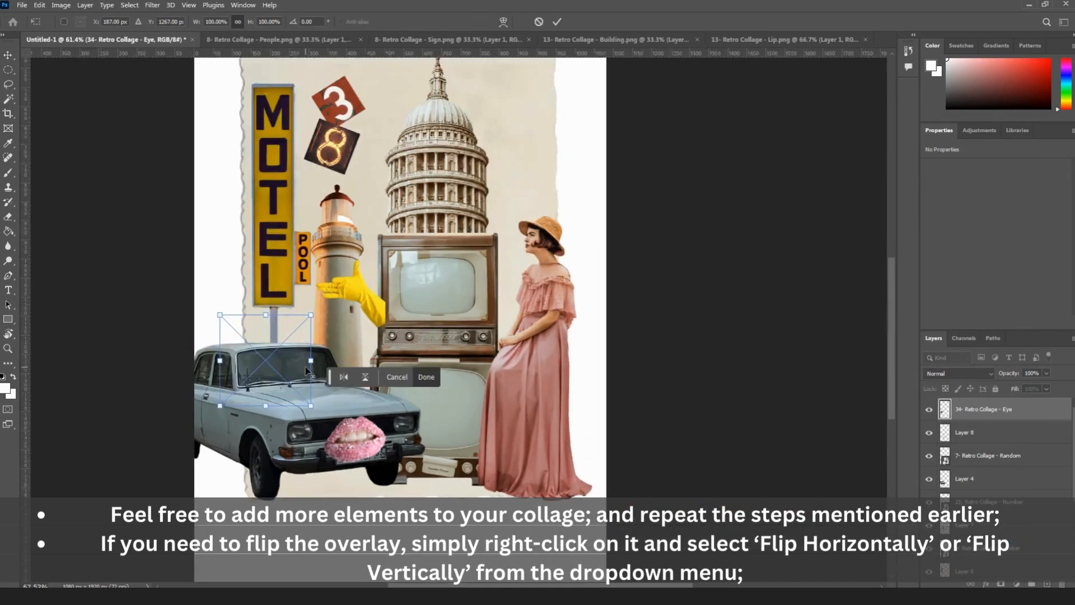
drag(315, 275, 236, 356)
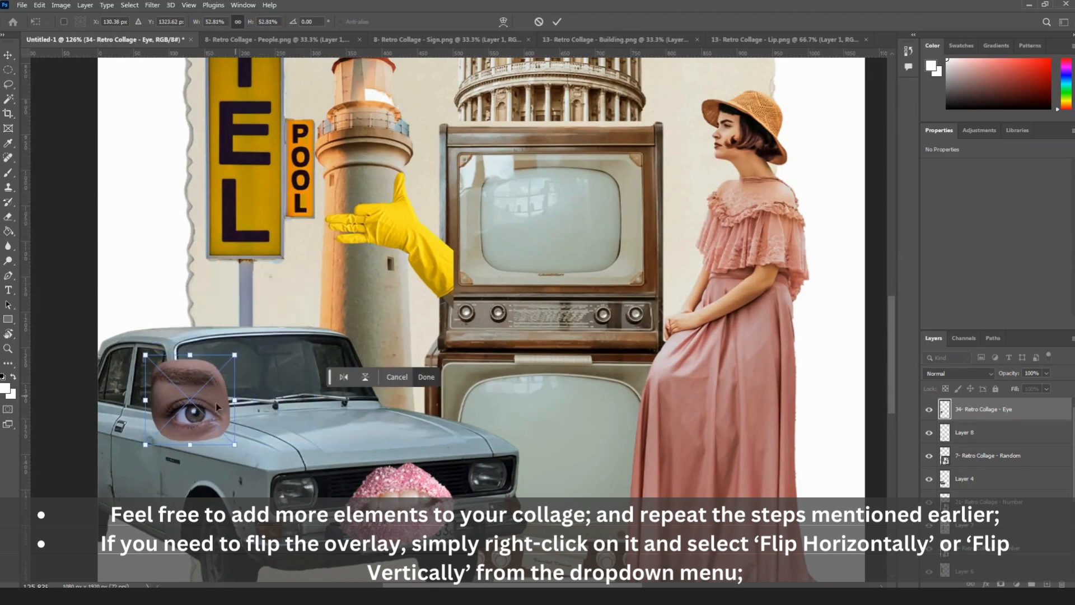
drag(210, 409, 251, 382)
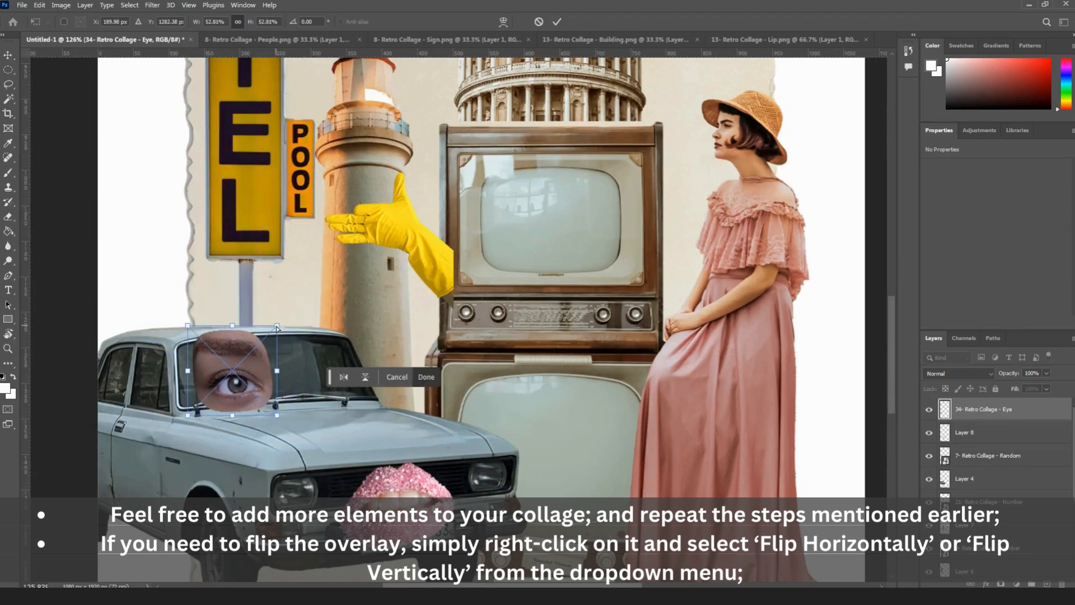
drag(277, 325, 257, 337)
drag(276, 414, 276, 402)
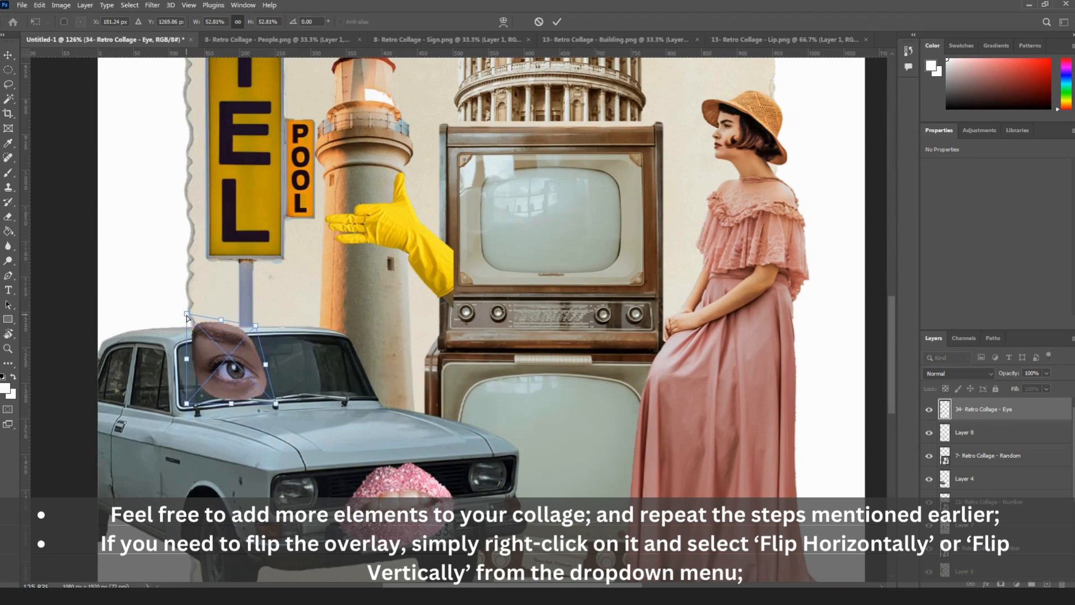
drag(186, 314, 186, 341)
drag(257, 327, 259, 337)
drag(276, 407, 279, 396)
key(Return)
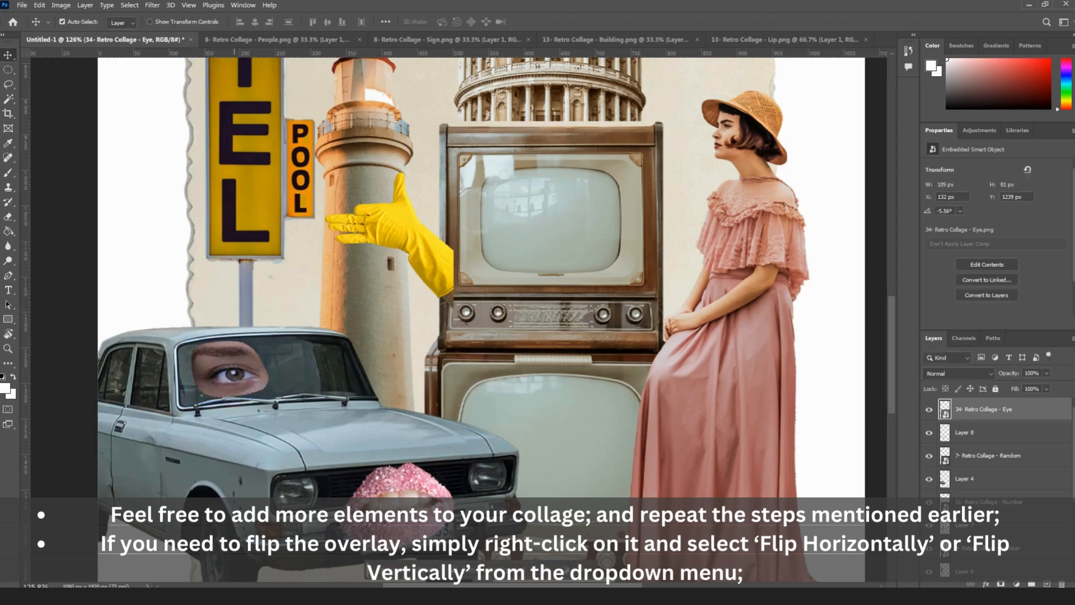
Place 46- Retro Collage - Eye.png from the Eye folder into Untitled-1 and move it over the car
key(alt+Tab)
click(805, 507)
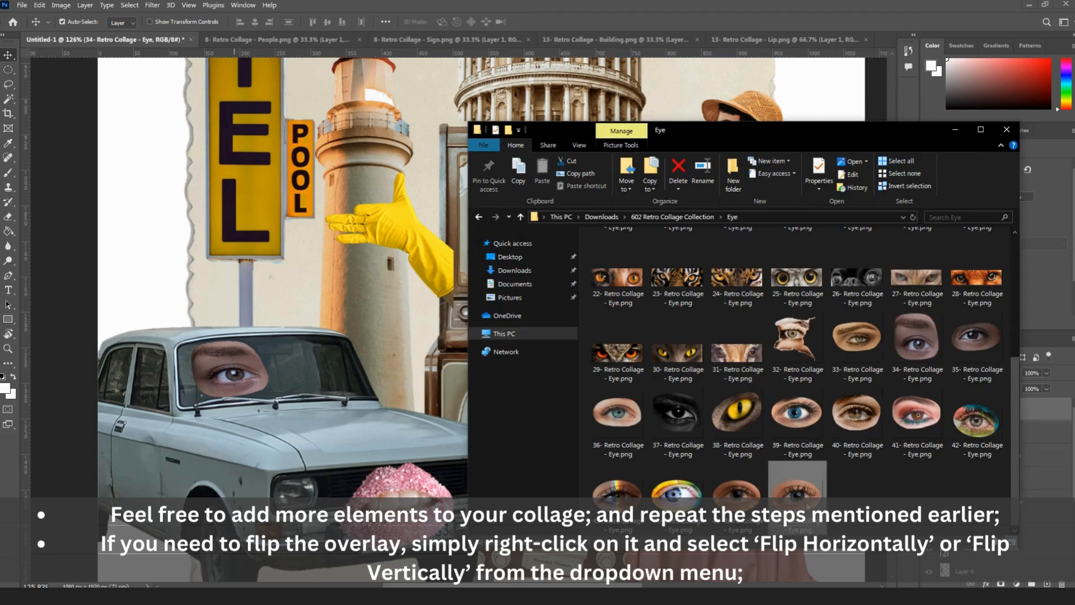
drag(802, 506, 336, 358)
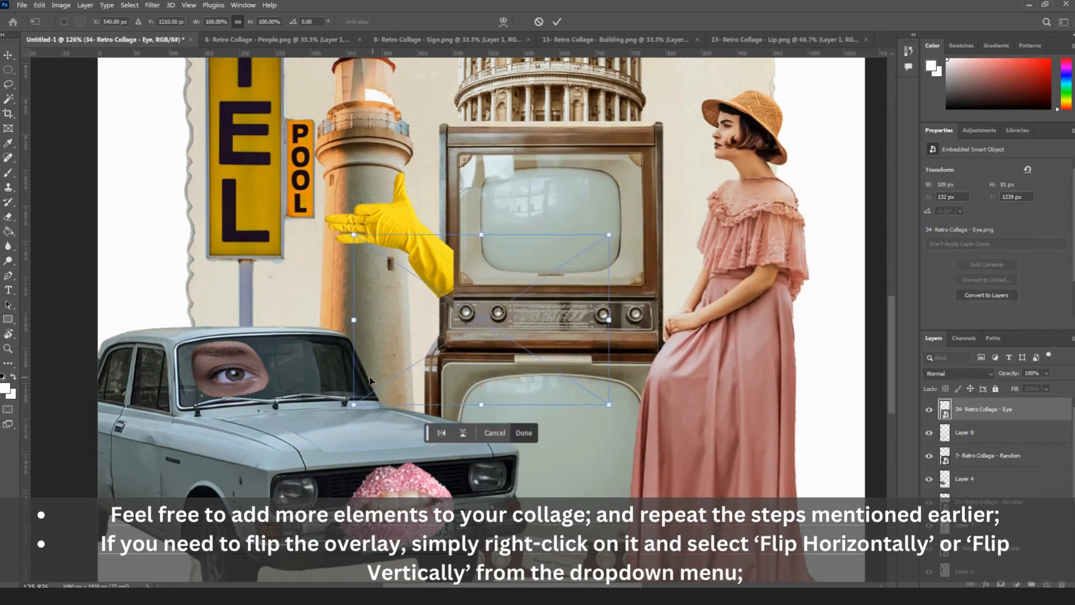
drag(508, 328, 406, 349)
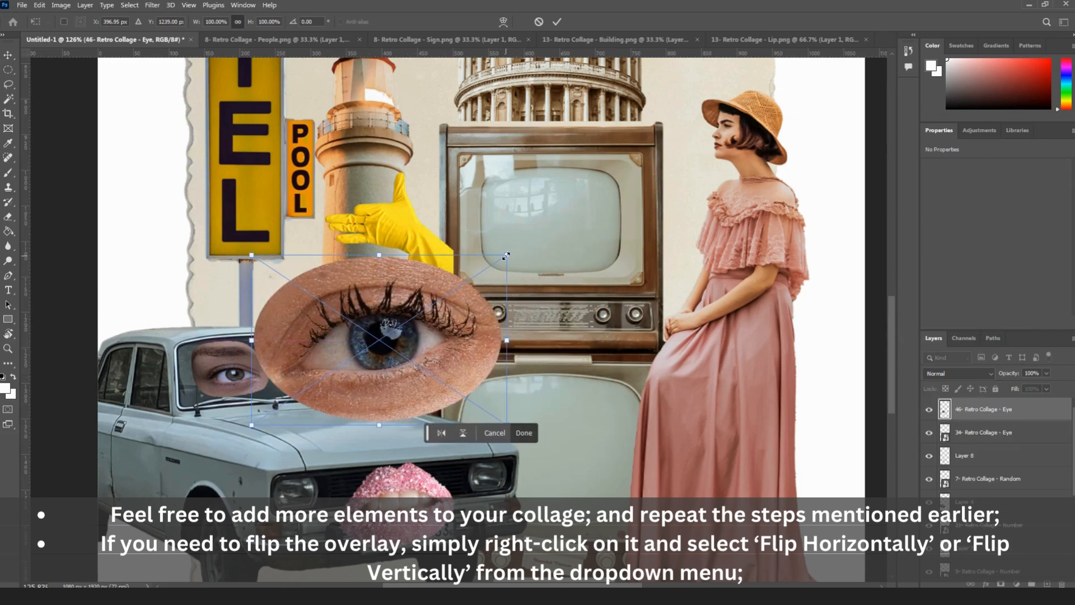
Shrink and distort the second eye to about 110 x 77 px beside the first one in the windshield, at about X 254 px, Y 1238 px
drag(506, 255, 350, 355)
drag(272, 341, 273, 342)
drag(366, 337, 349, 341)
drag(367, 397, 367, 395)
drag(275, 398, 290, 397)
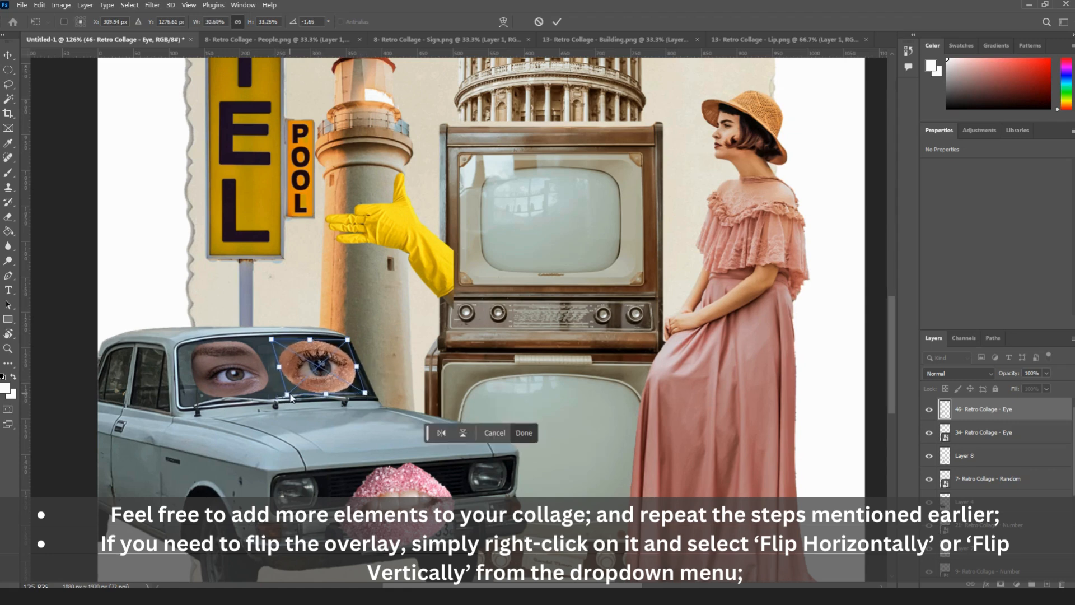
key(Return)
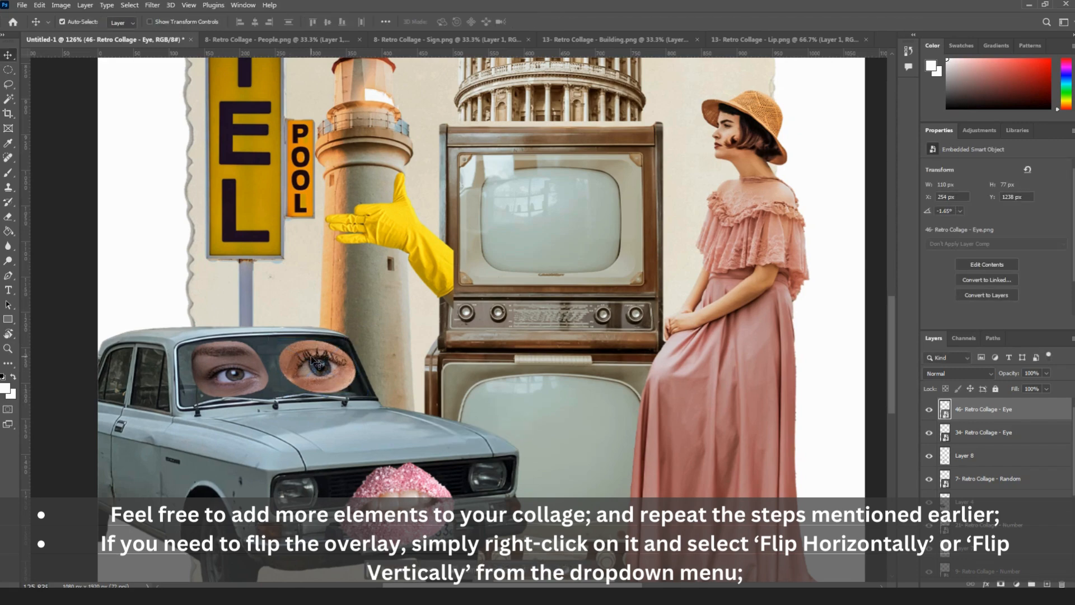
Save a copy of the collage in Downloads as a JPEG named Collage 2, with Maximum quality 12 and the Progressive format with 3 scans
scroll(313, 359, down, 6)
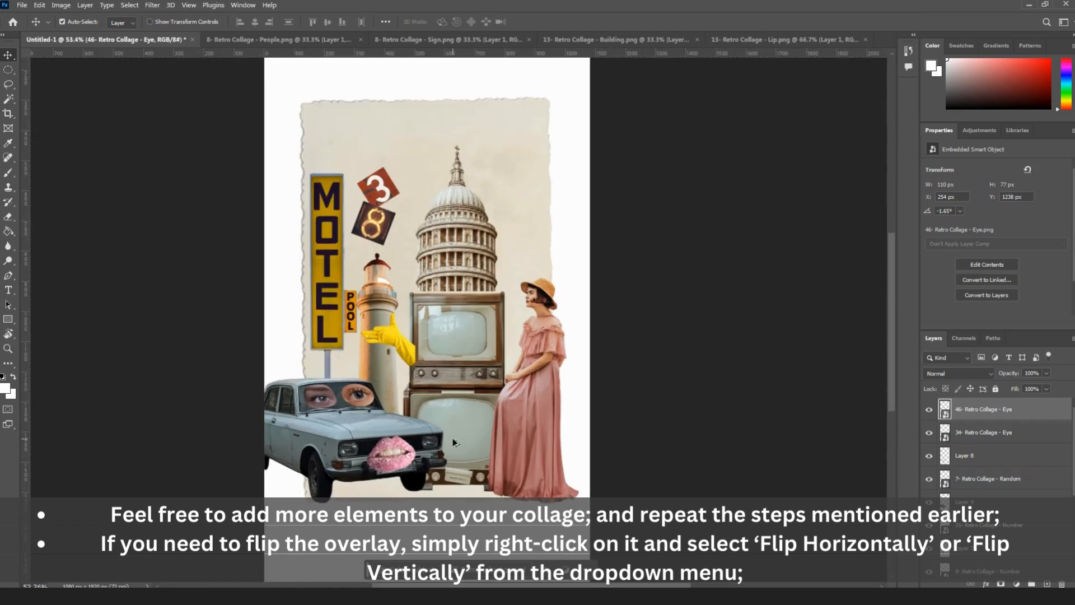
drag(564, 406, 436, 392)
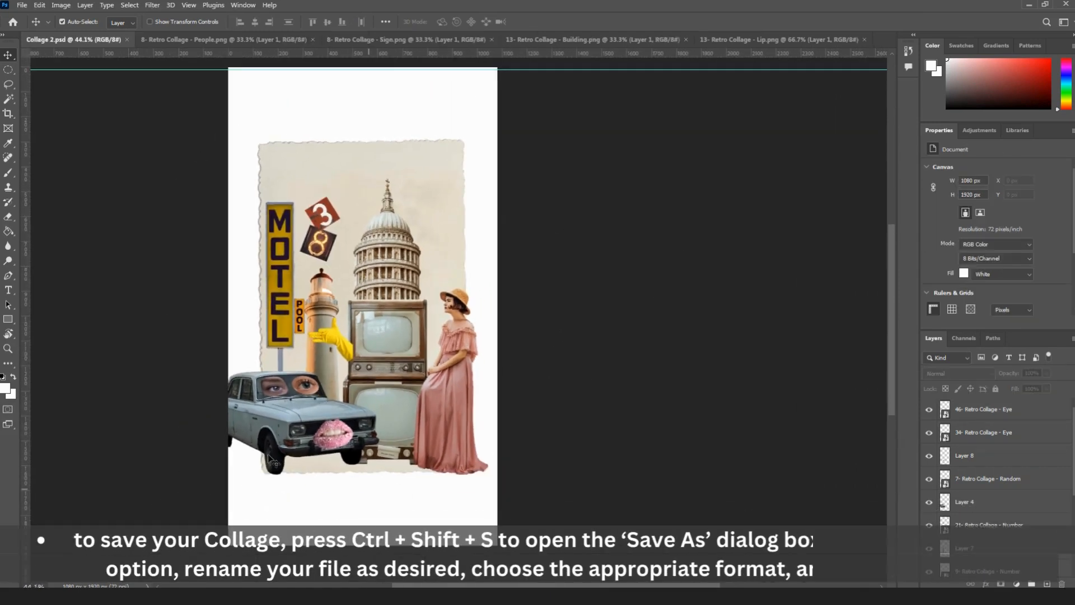
key(ctrl+shift+s)
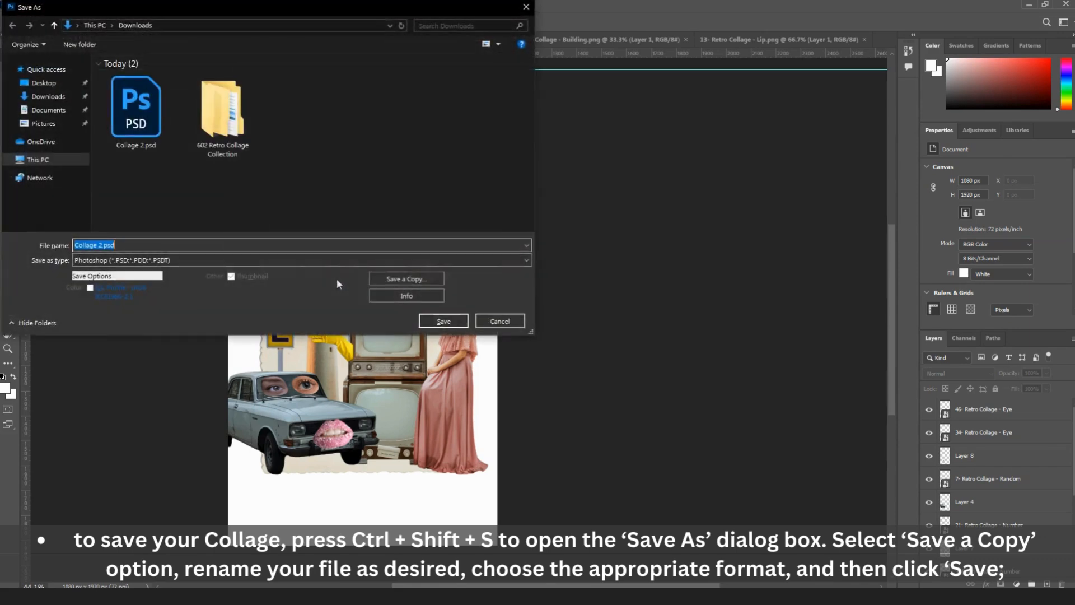
click(383, 279)
click(168, 260)
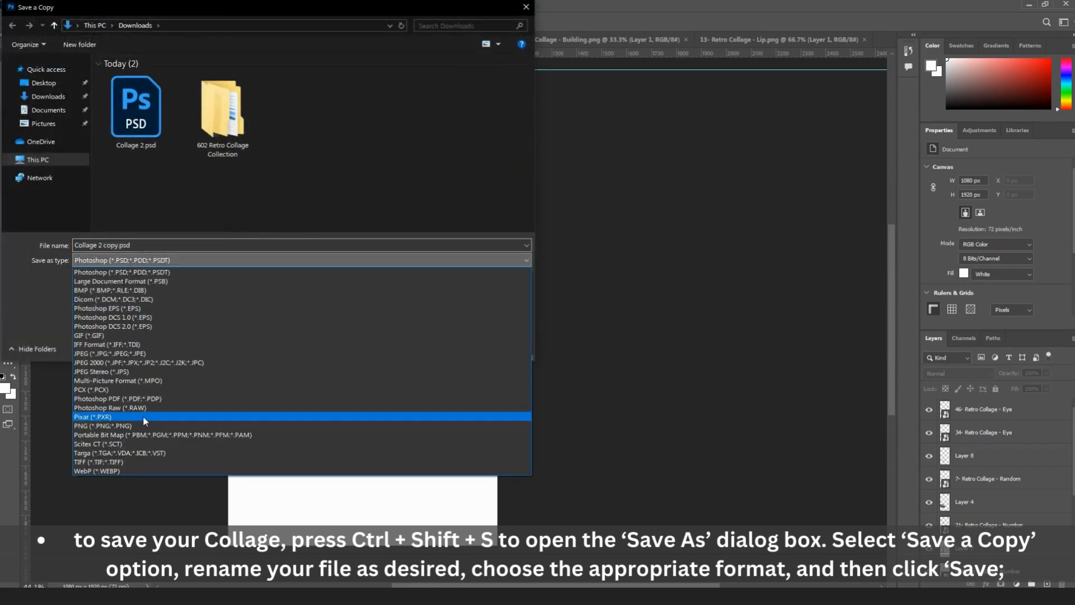
click(137, 353)
click(148, 245)
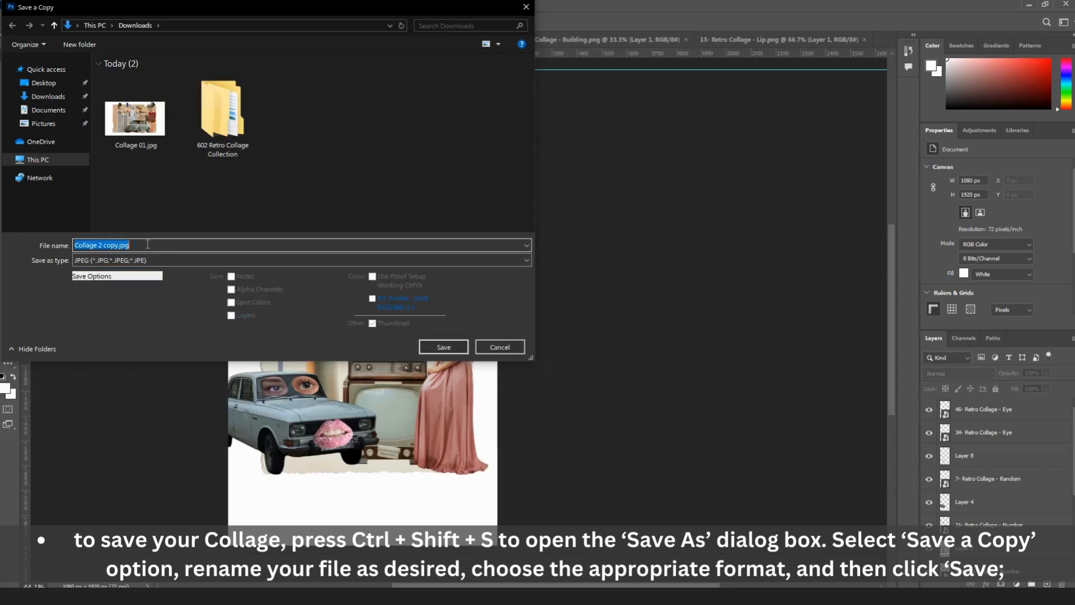
text(Colla)
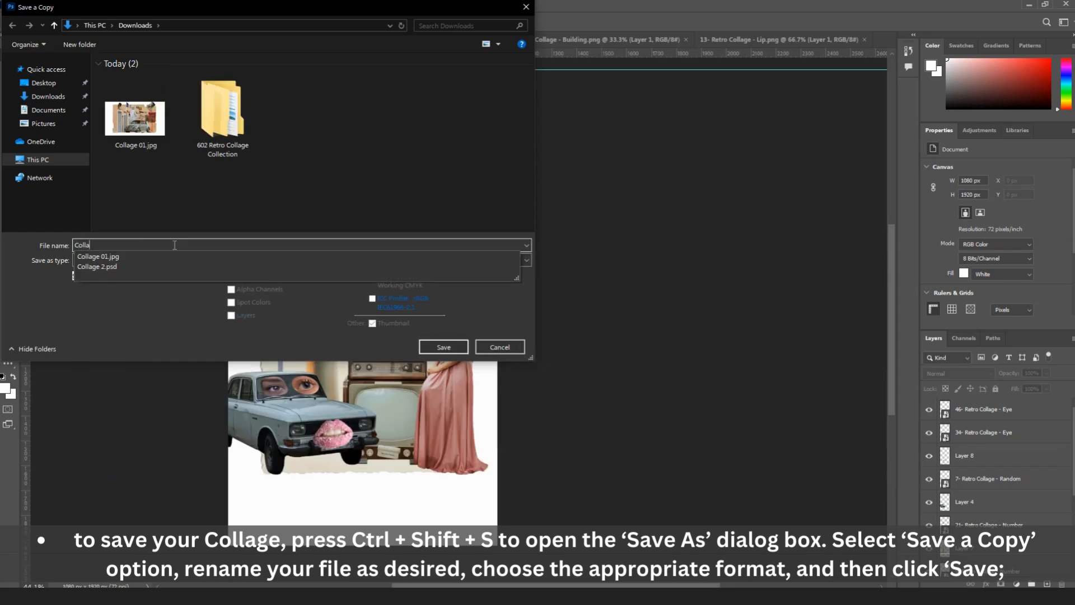
text(ge 3)
key(Return)
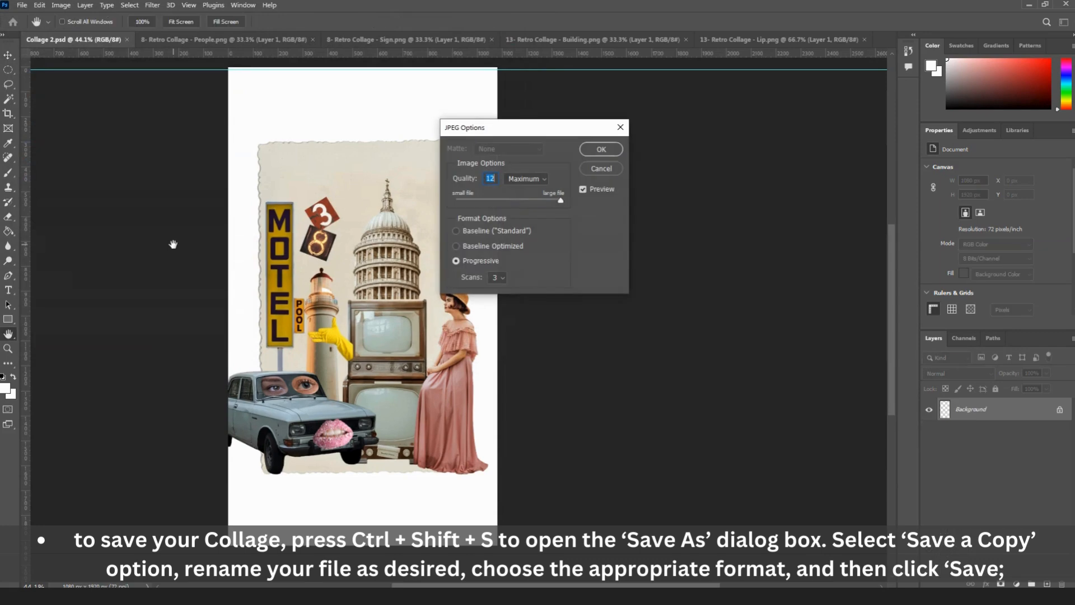
click(612, 151)
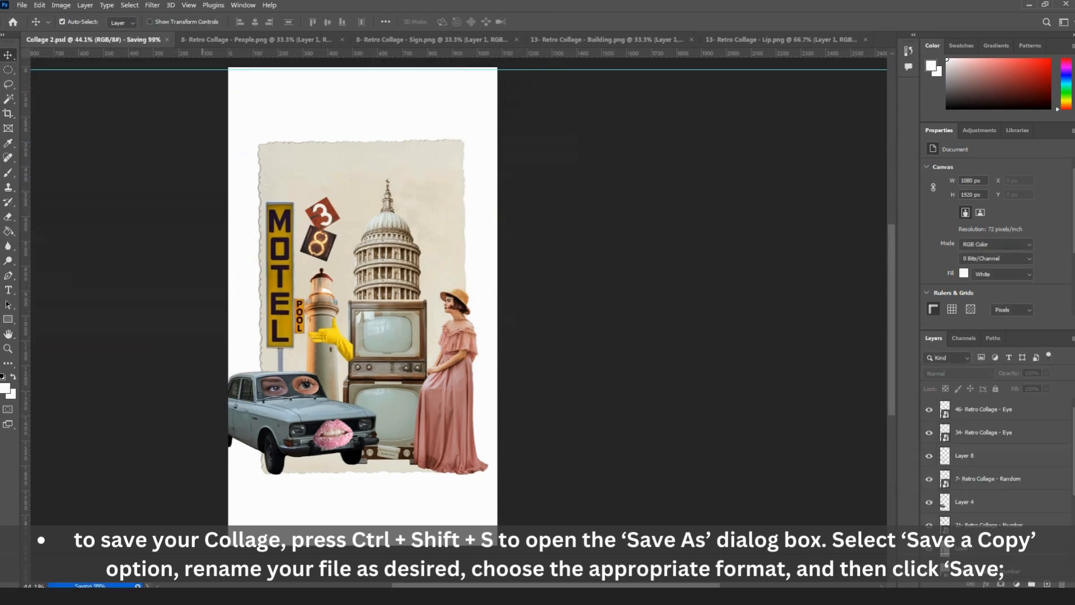
Switch to File Explorer and open the exported Collage 2.jpg from the Downloads folder to check it
click(203, 596)
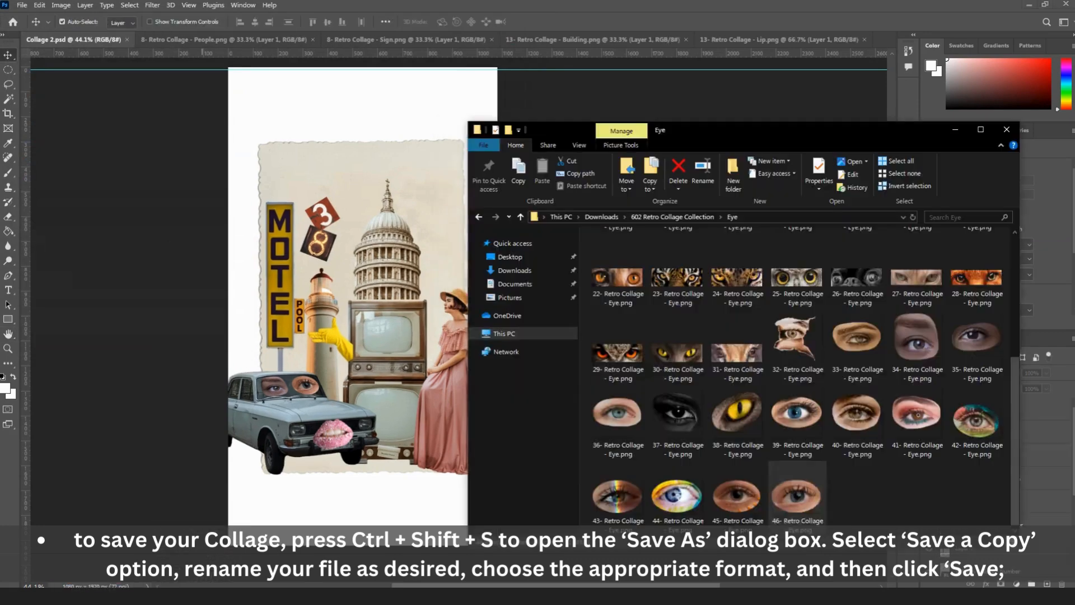
click(514, 270)
double_click(650, 310)
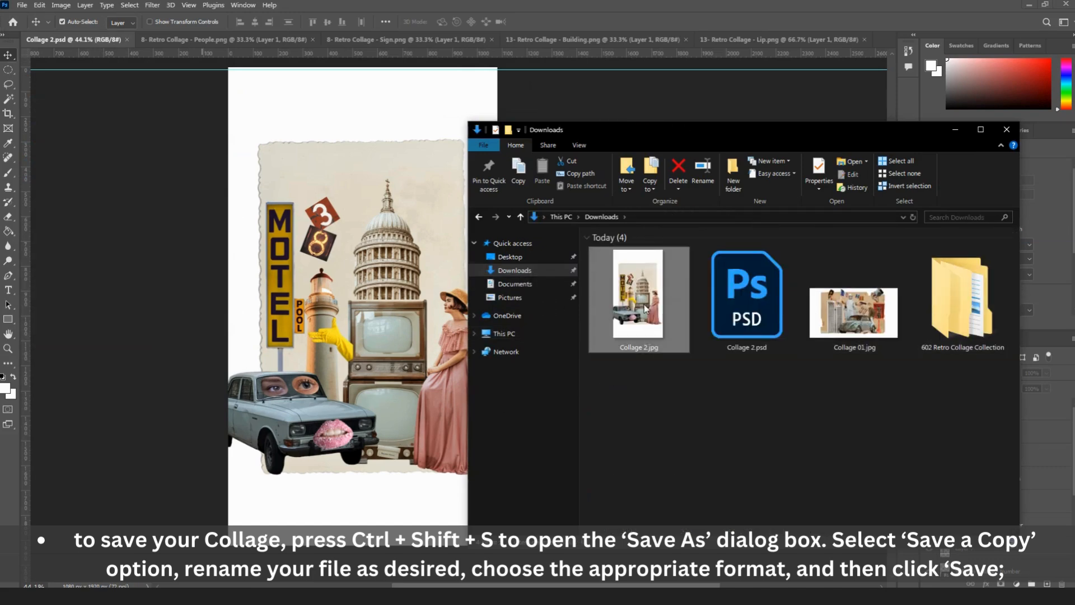